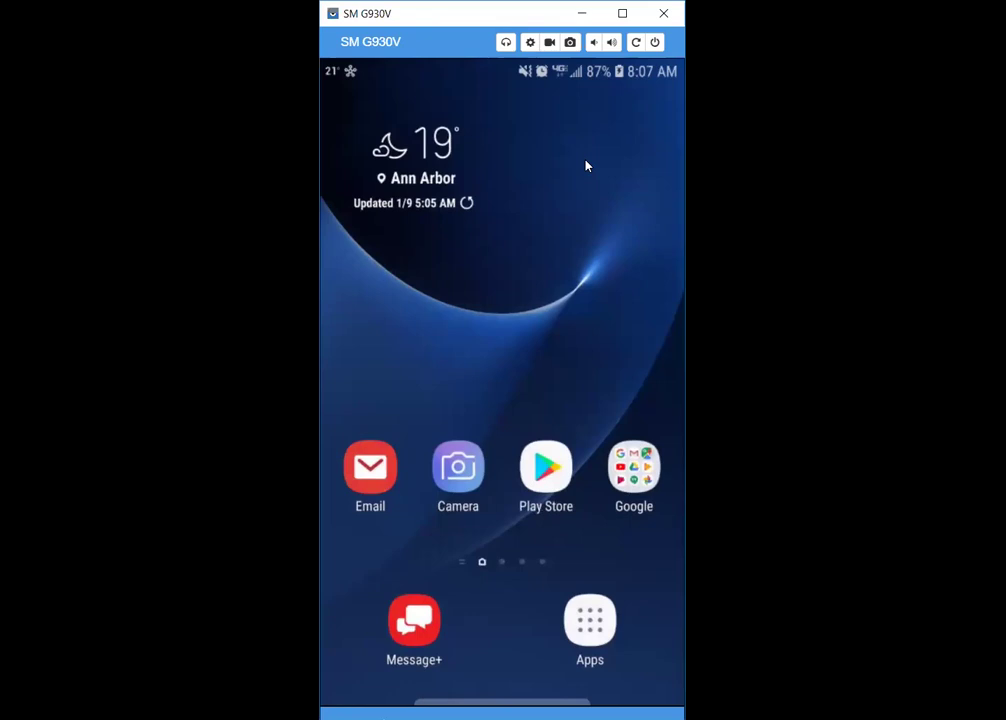
- Open the Google Play Store app from the Android home screen
{"action": "left_click", "coordinate": [551, 474]}
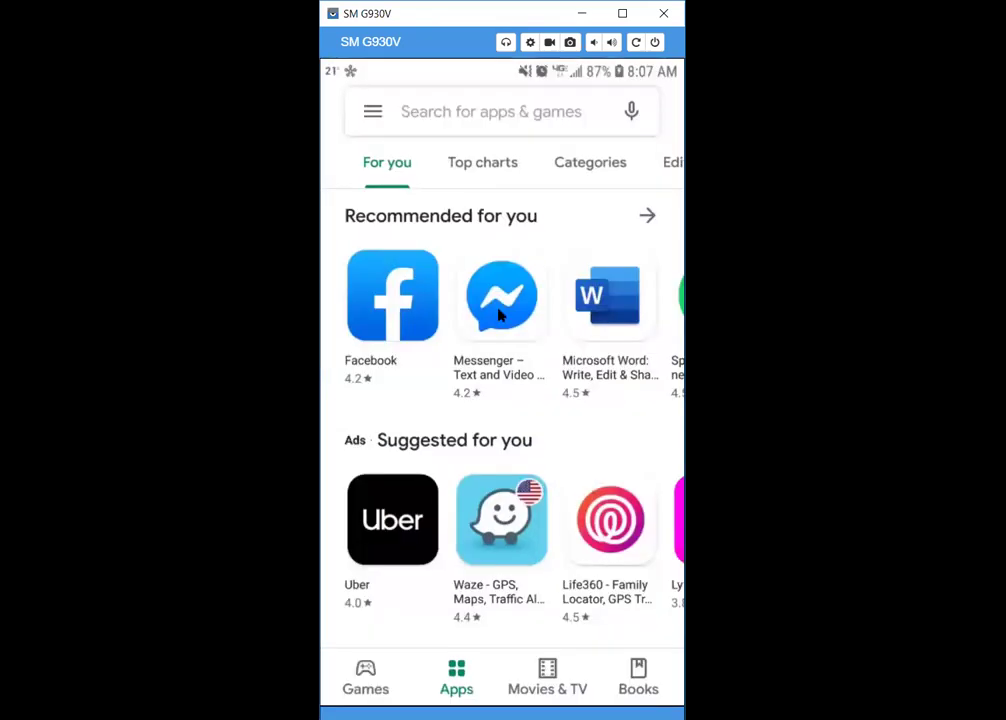
- Search the Play Store for 'ghin mobile' and open the GHIN Mobile listing
{"action": "left_click", "coordinate": [442, 119]}
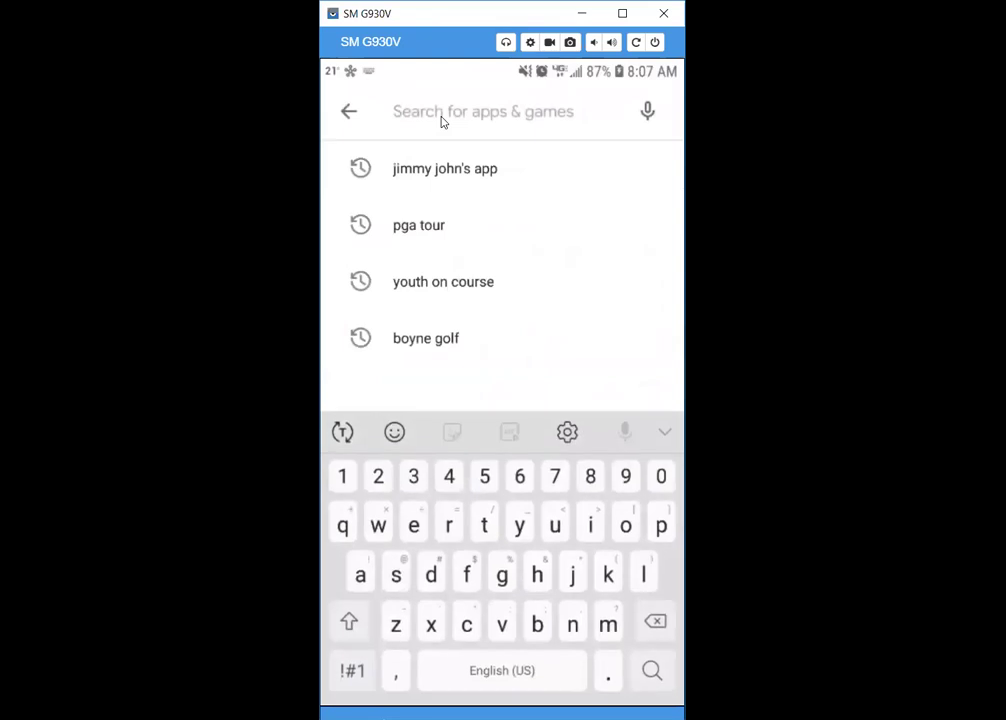
{"action": "type", "text": "ghi"}
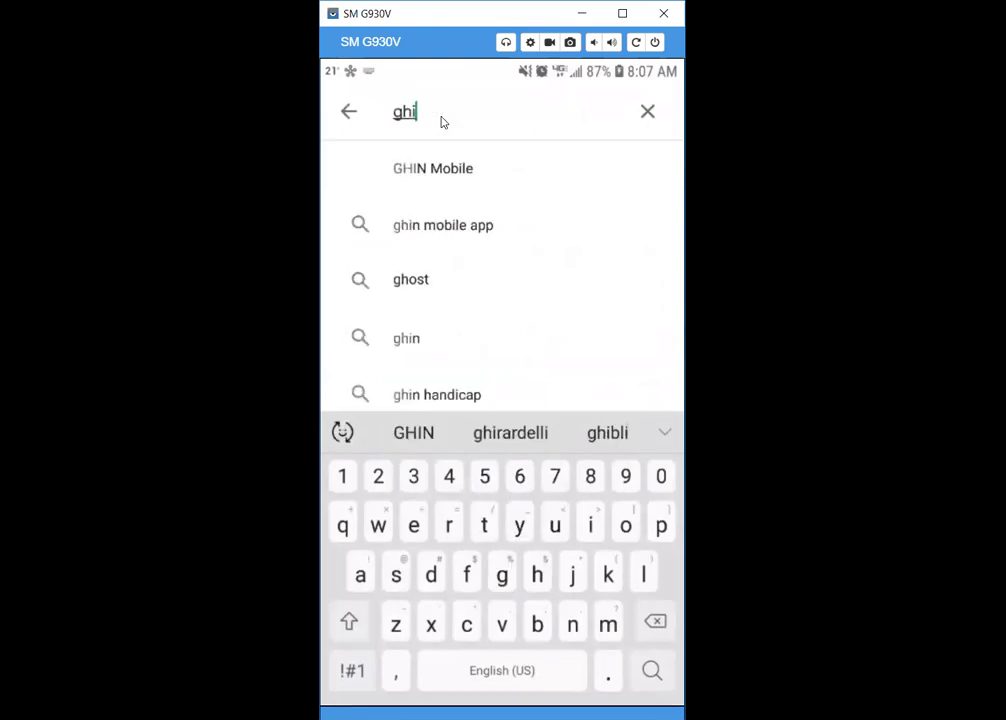
{"action": "type", "text": "n mo"}
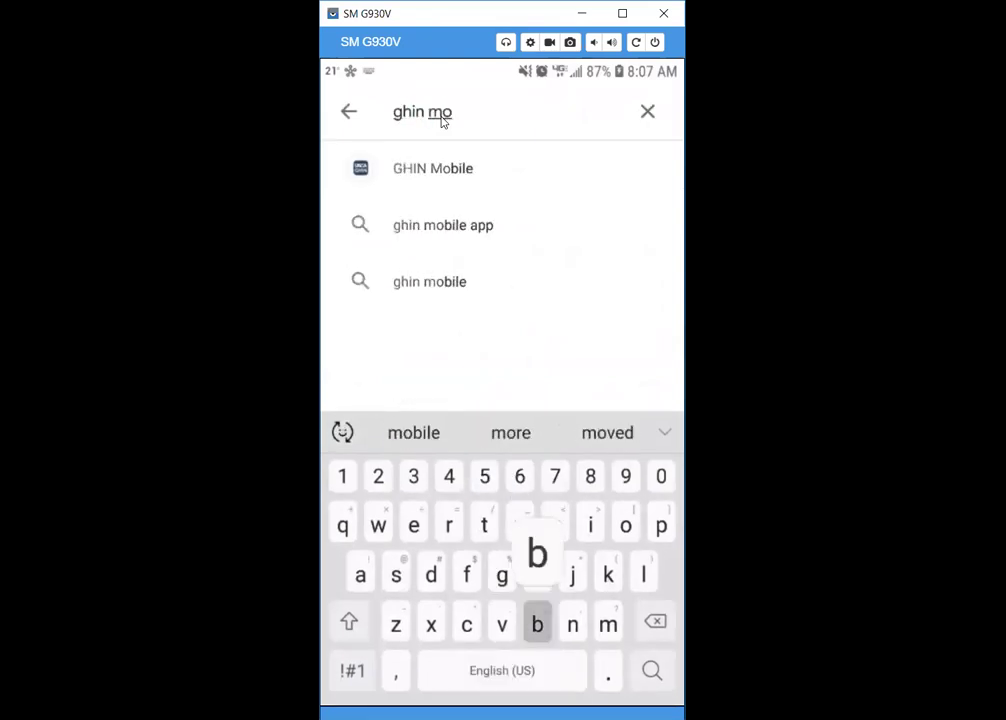
{"action": "type", "text": "bile"}
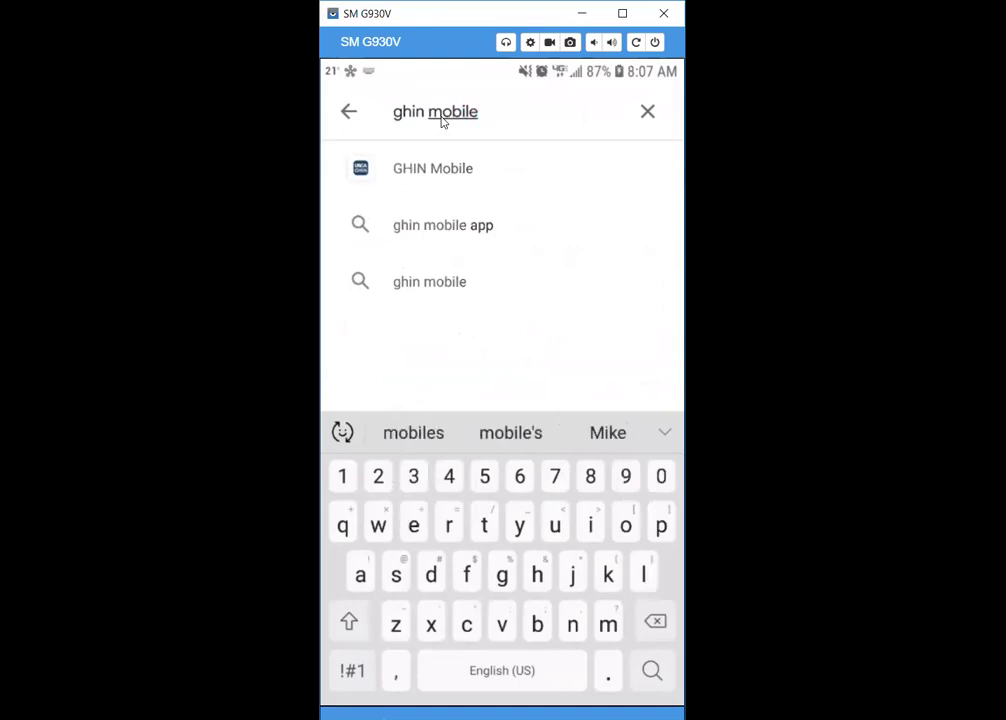
{"action": "left_click", "coordinate": [358, 170]}
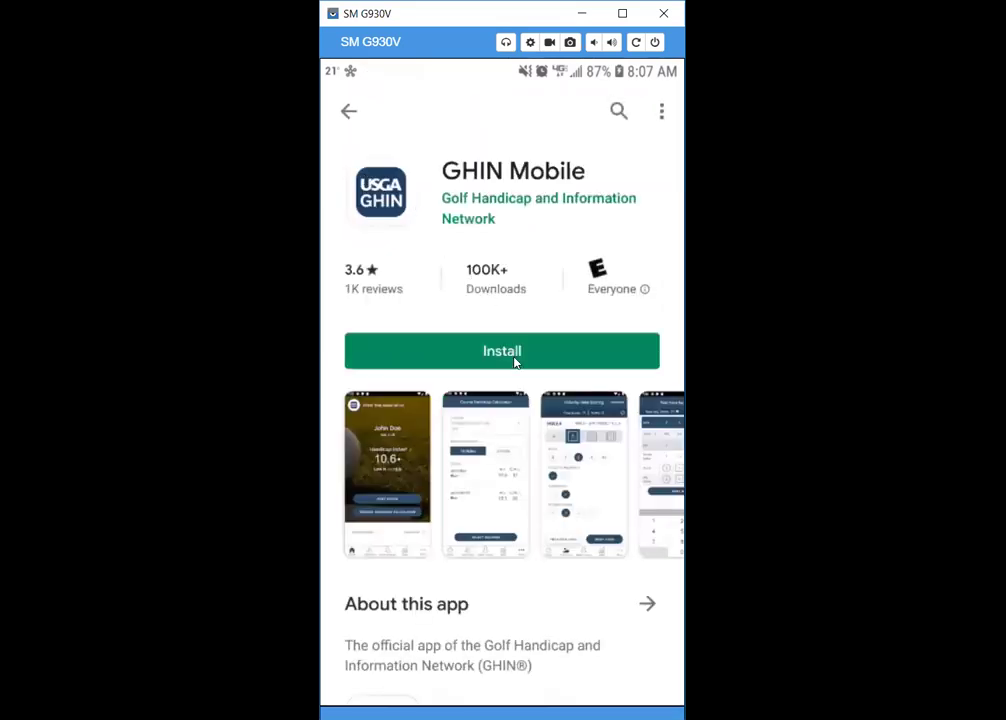
- Install GHIN Mobile and launch it once the download finishes
{"action": "left_click", "coordinate": [516, 352]}
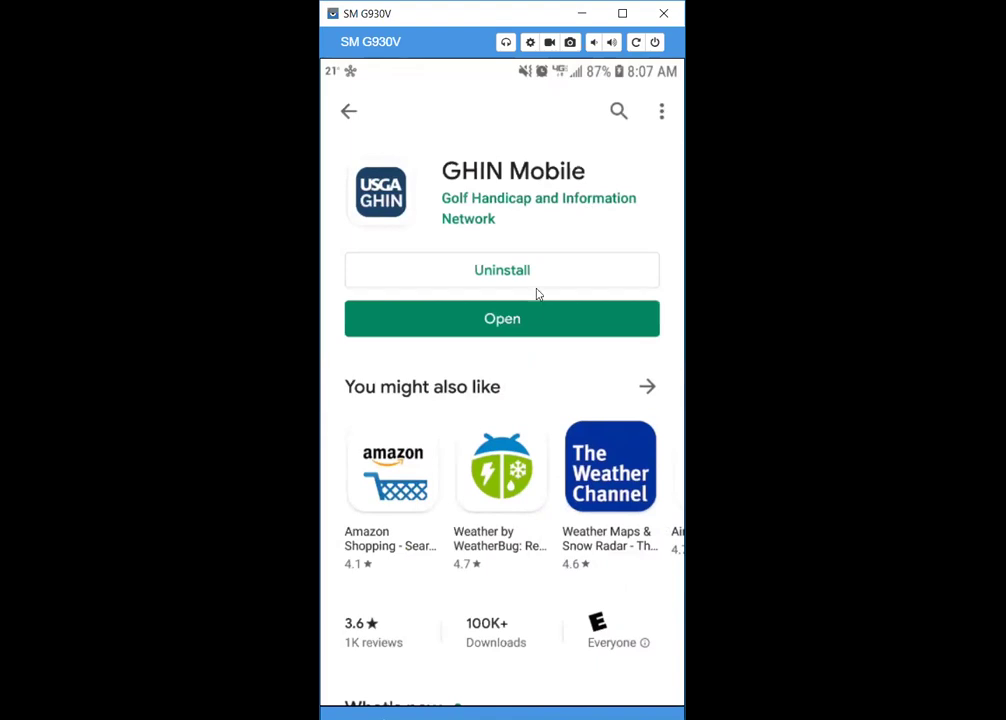
{"action": "left_click", "coordinate": [534, 318]}
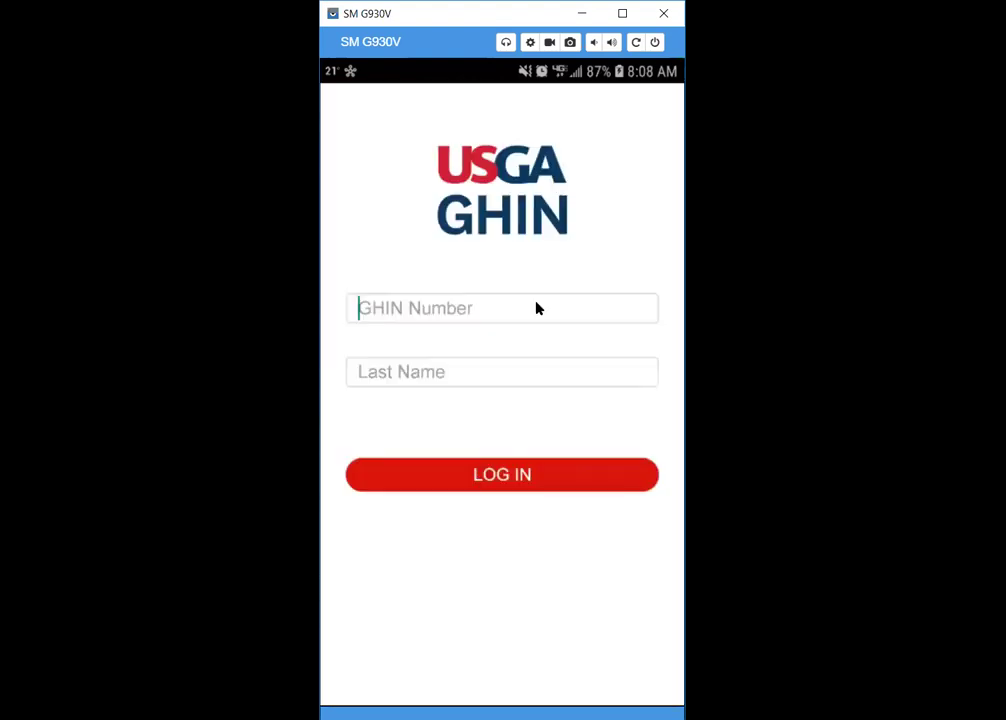
- Enter the golfer's GHIN number and last name on the login screen and log in
{"action": "left_click", "coordinate": [536, 308]}
{"action": "left_click", "coordinate": [525, 317]}
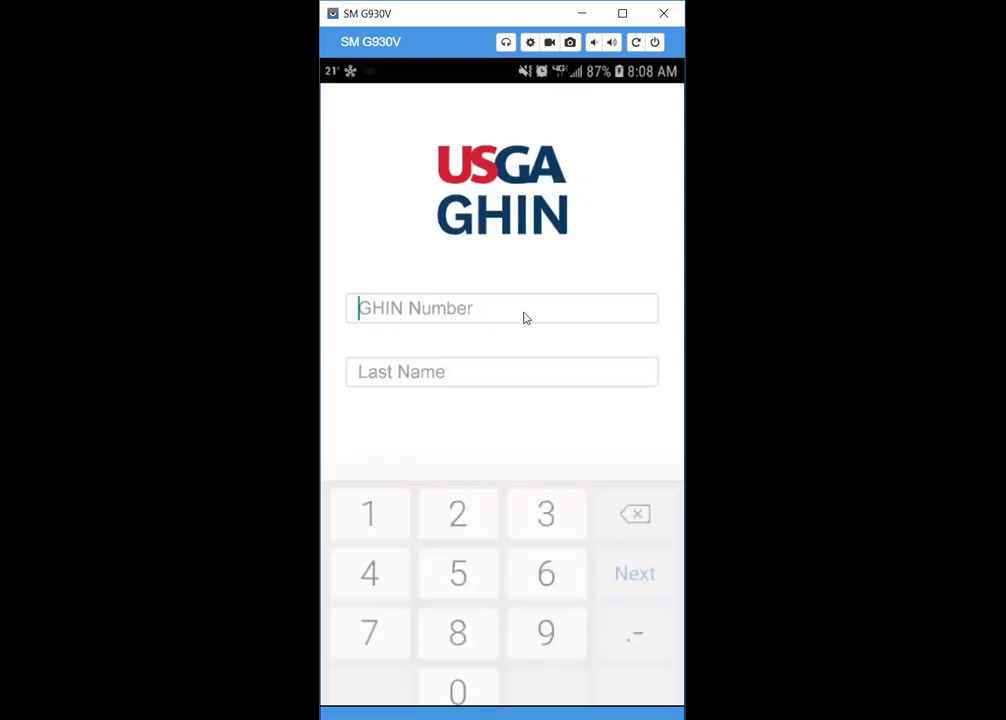
{"action": "type", "text": "247"}
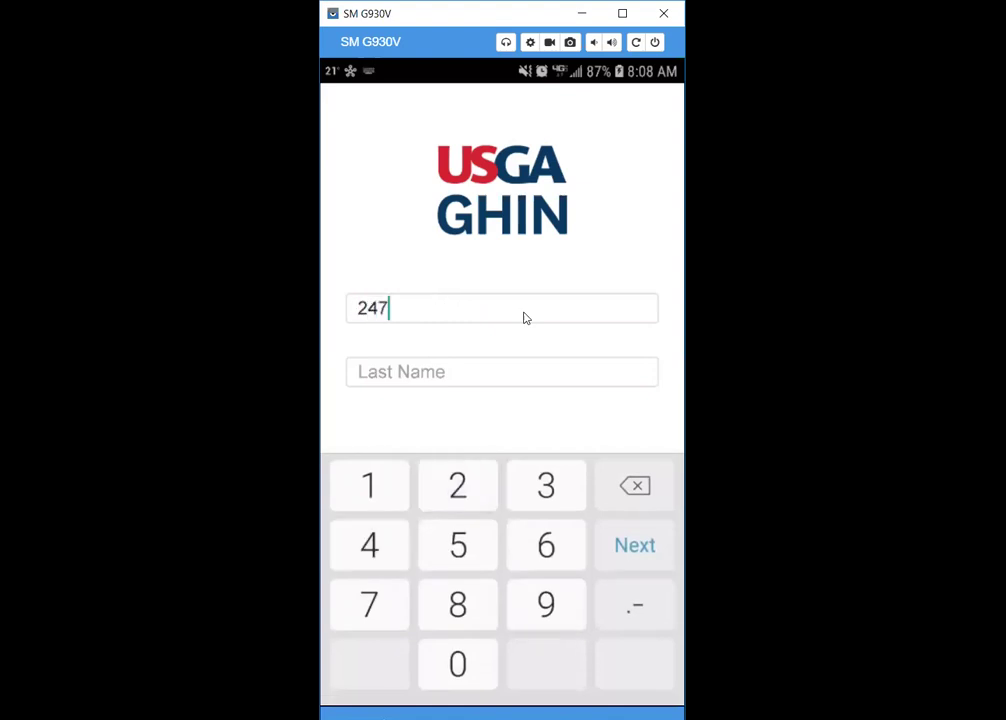
{"action": "type", "text": "7922"}
{"action": "key", "text": "Tab"}
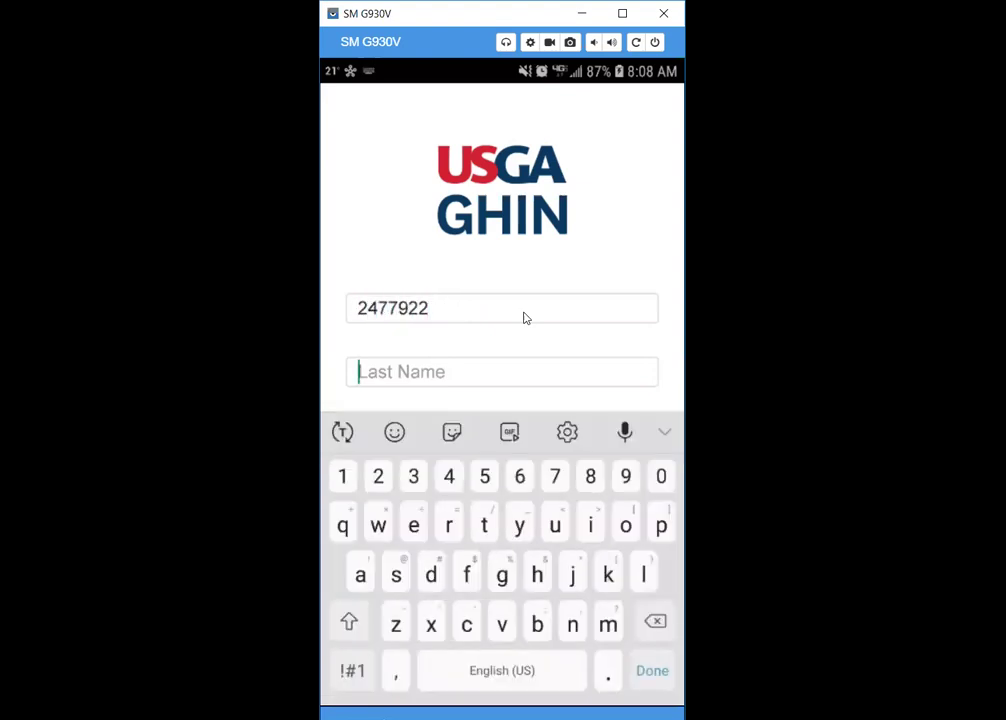
{"action": "type", "text": "W"}
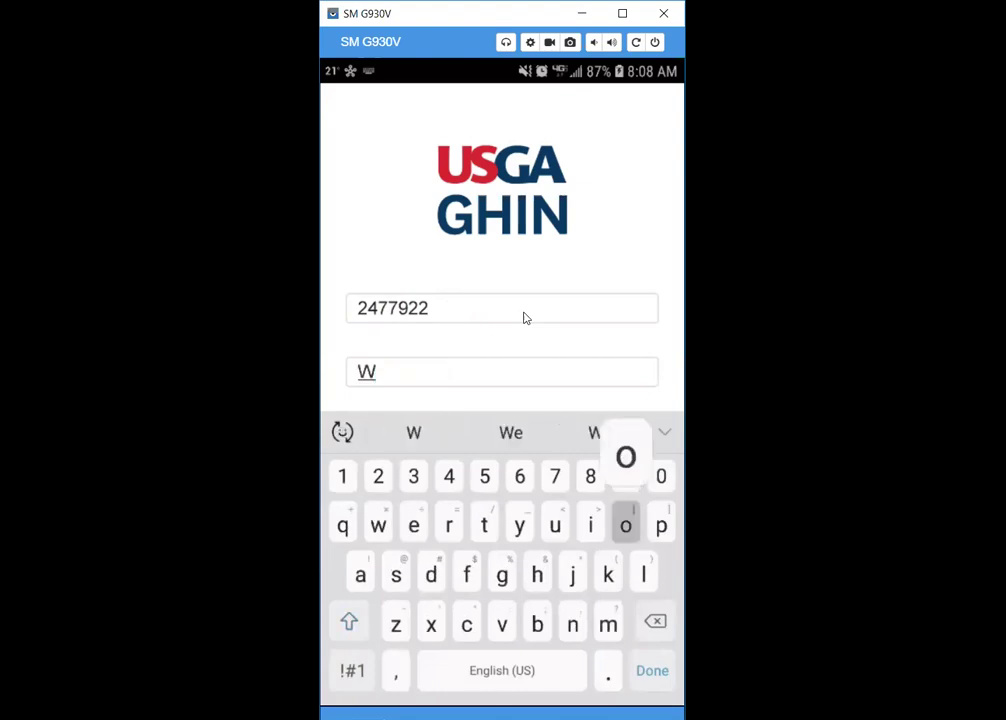
{"action": "type", "text": "olfe"}
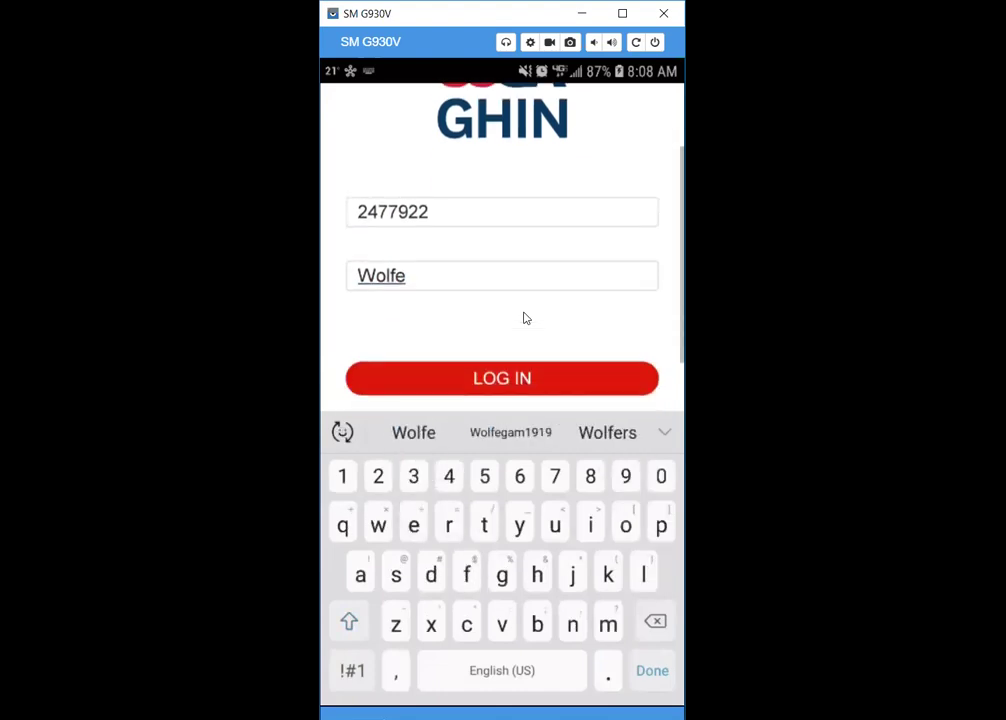
{"action": "left_click", "coordinate": [534, 364]}
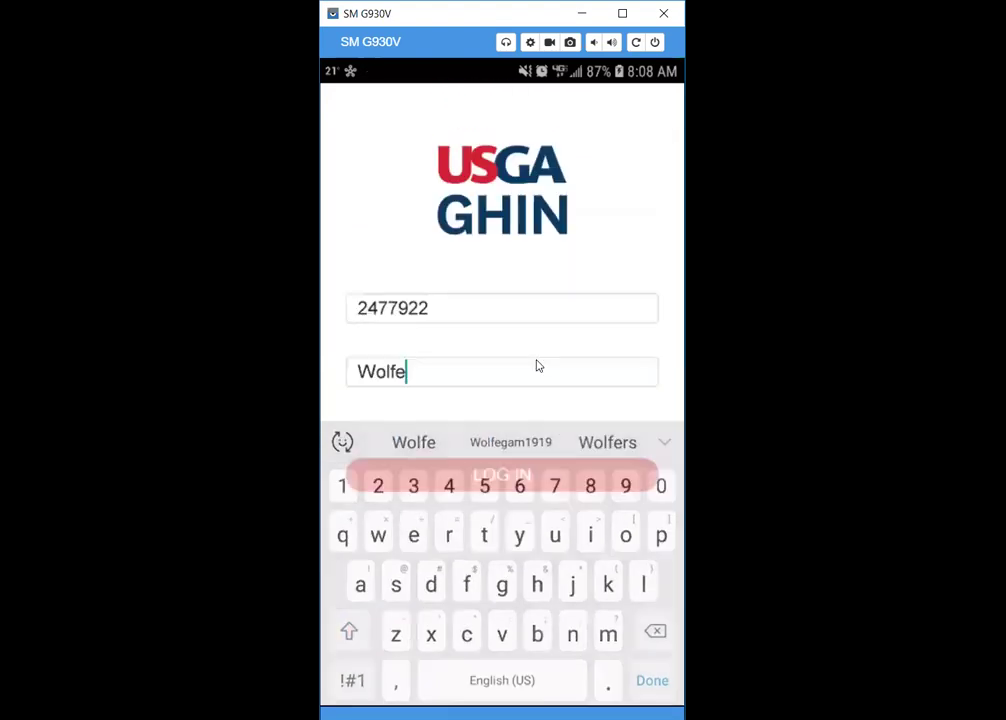
{"action": "left_click", "coordinate": [546, 476]}
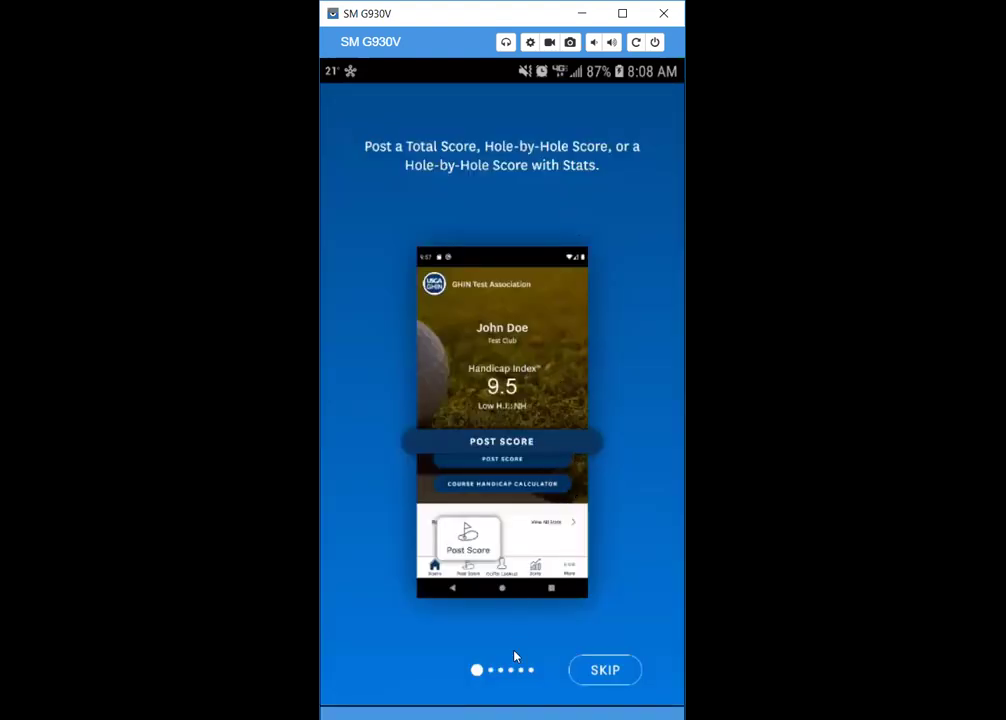
- Skip the intro tour and browse Recent Scores and the Social feed on the home dashboard
{"action": "left_click", "coordinate": [614, 677]}
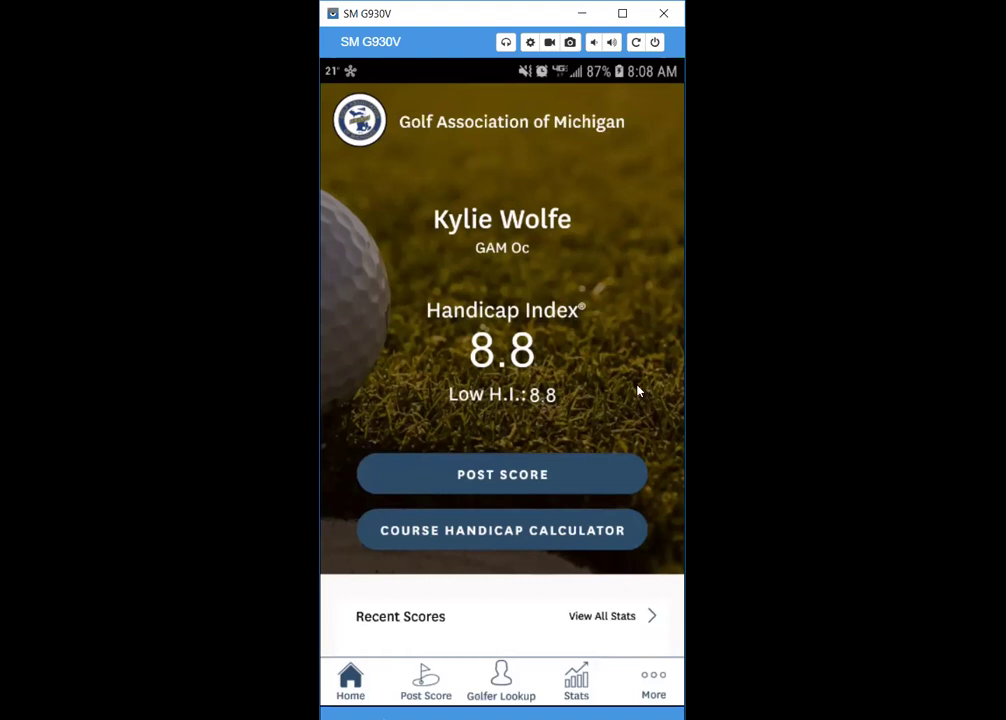
{"action": "scroll", "coordinate": [638, 390], "scroll_direction": "down", "scroll_amount": 2}
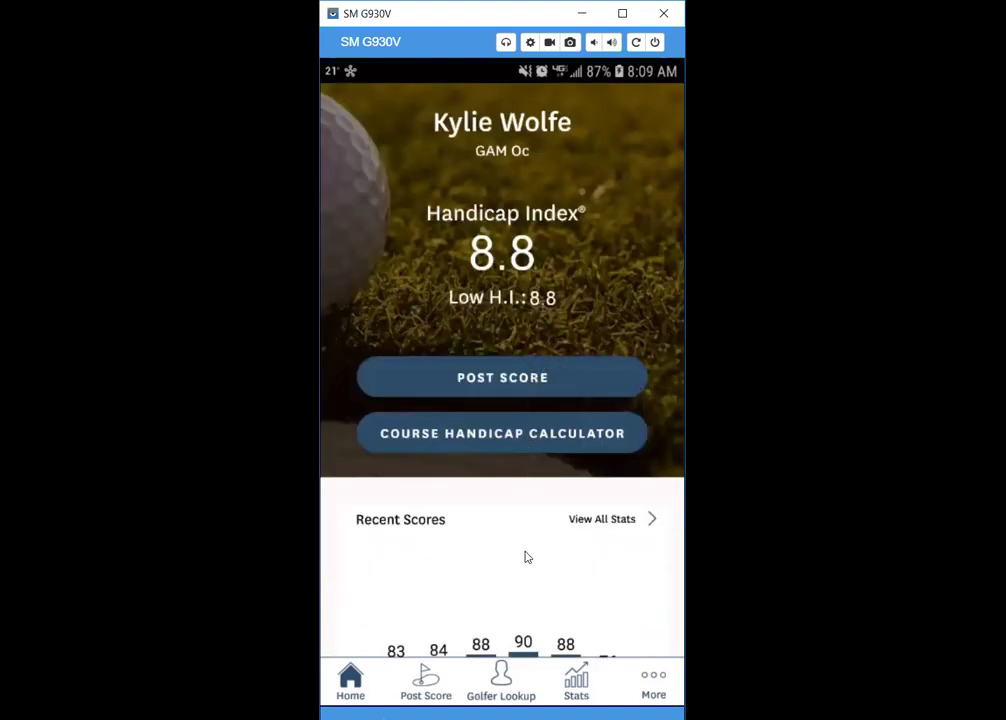
{"action": "scroll", "coordinate": [527, 545], "scroll_direction": "down", "scroll_amount": 3}
{"action": "scroll", "coordinate": [525, 540], "scroll_direction": "down", "scroll_amount": 5}
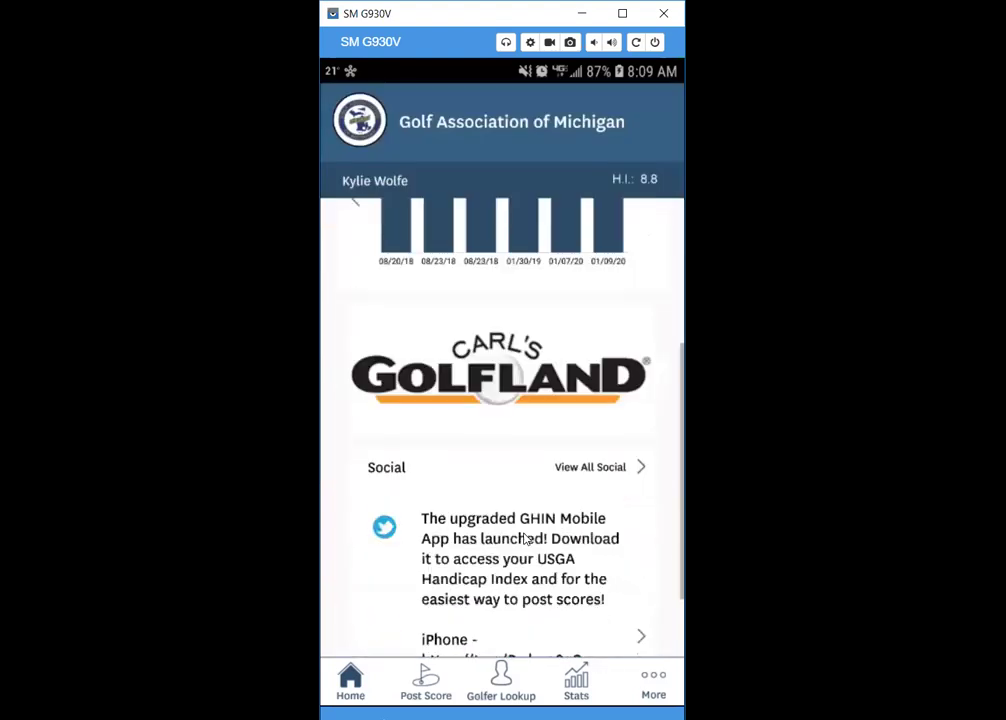
{"action": "scroll", "coordinate": [525, 540], "scroll_direction": "up", "scroll_amount": 4}
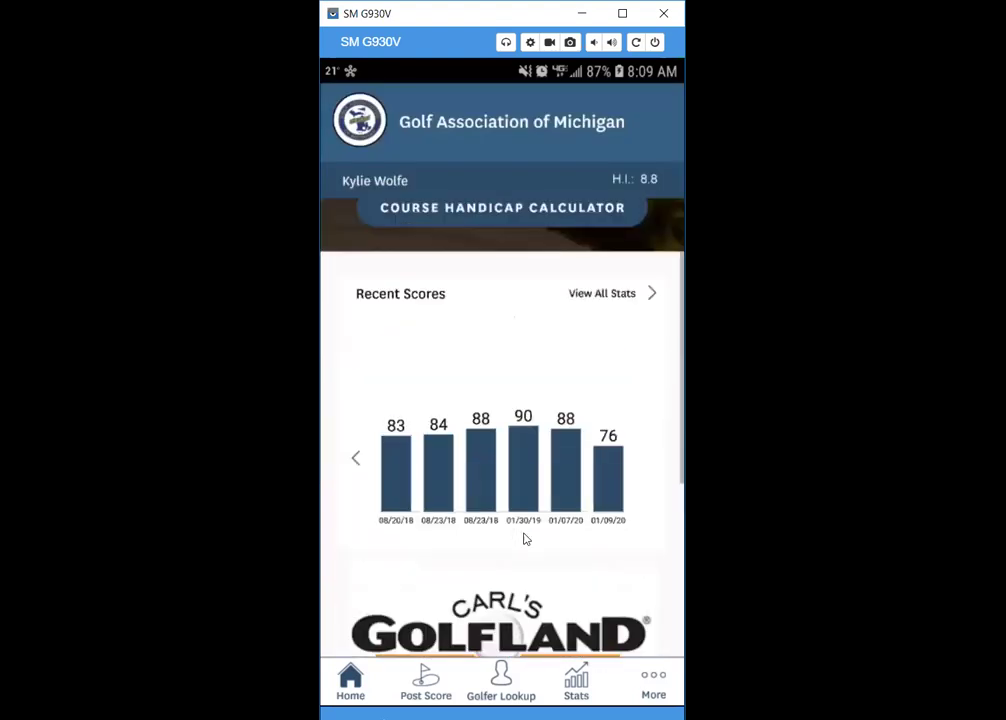
{"action": "scroll", "coordinate": [525, 540], "scroll_direction": "up", "scroll_amount": 4}
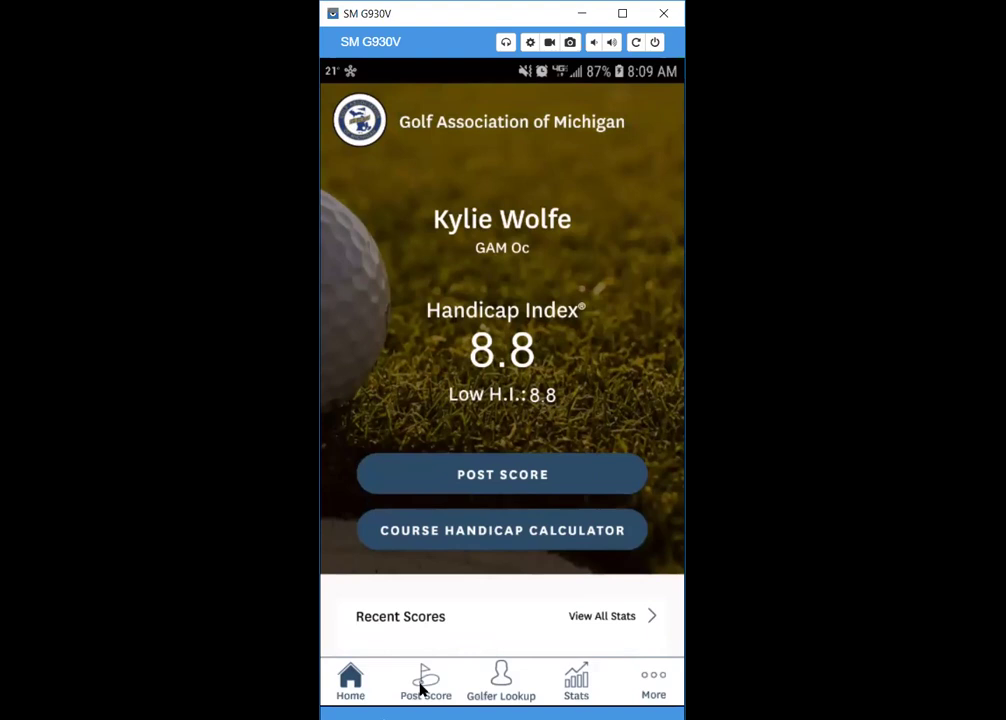
- Start a Post Score entry as a Total Score and allow location access
{"action": "left_click", "coordinate": [511, 488]}
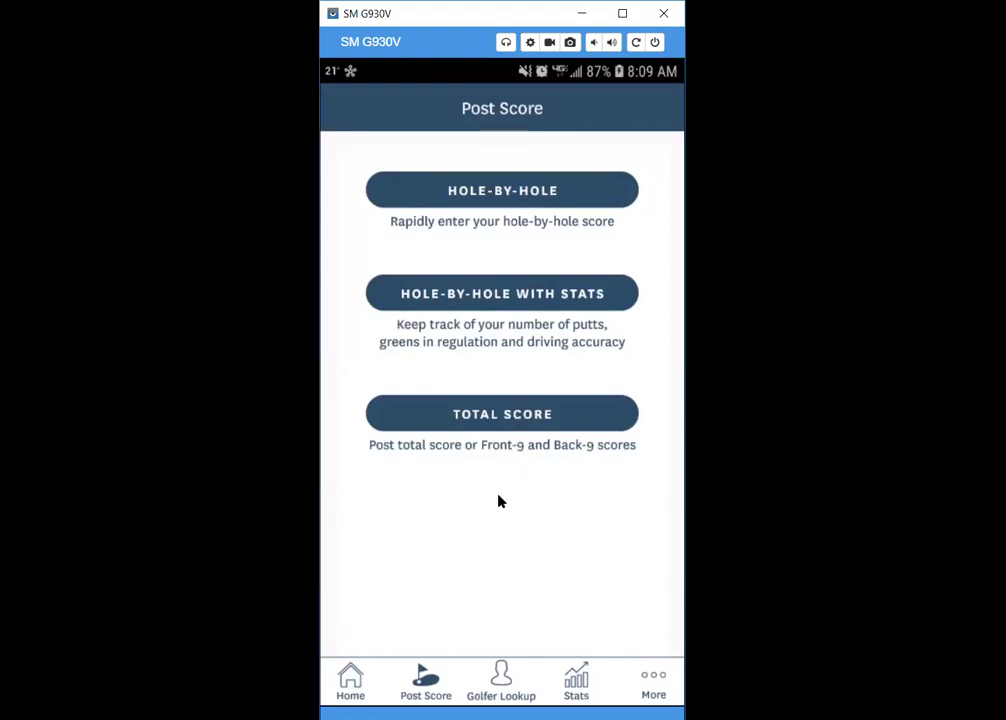
{"action": "left_click", "coordinate": [491, 418]}
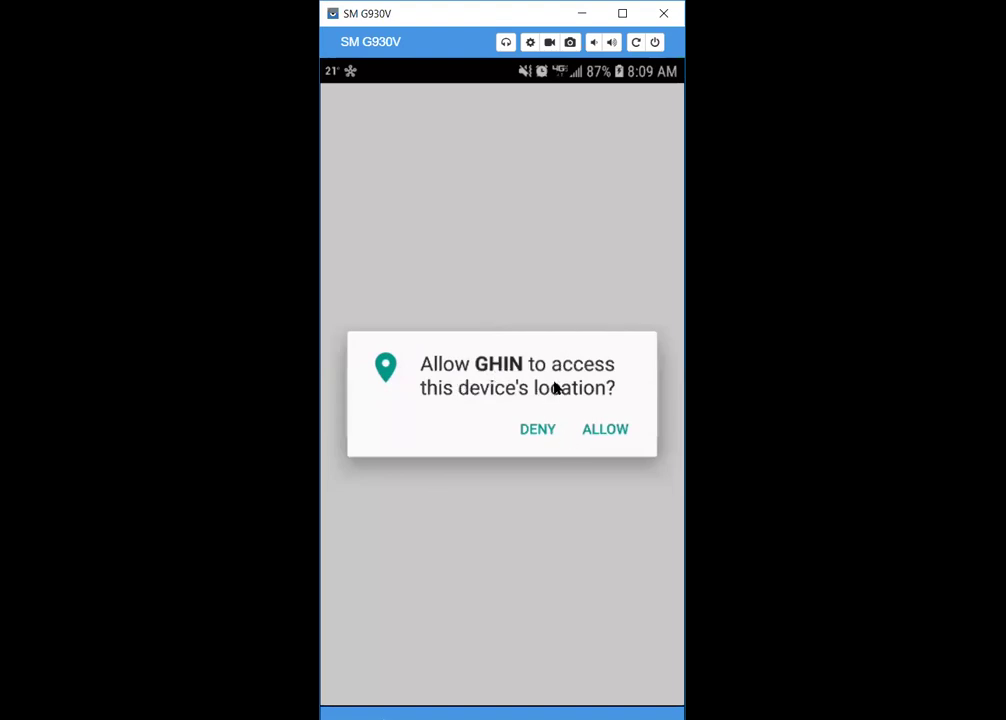
{"action": "left_click", "coordinate": [606, 436]}
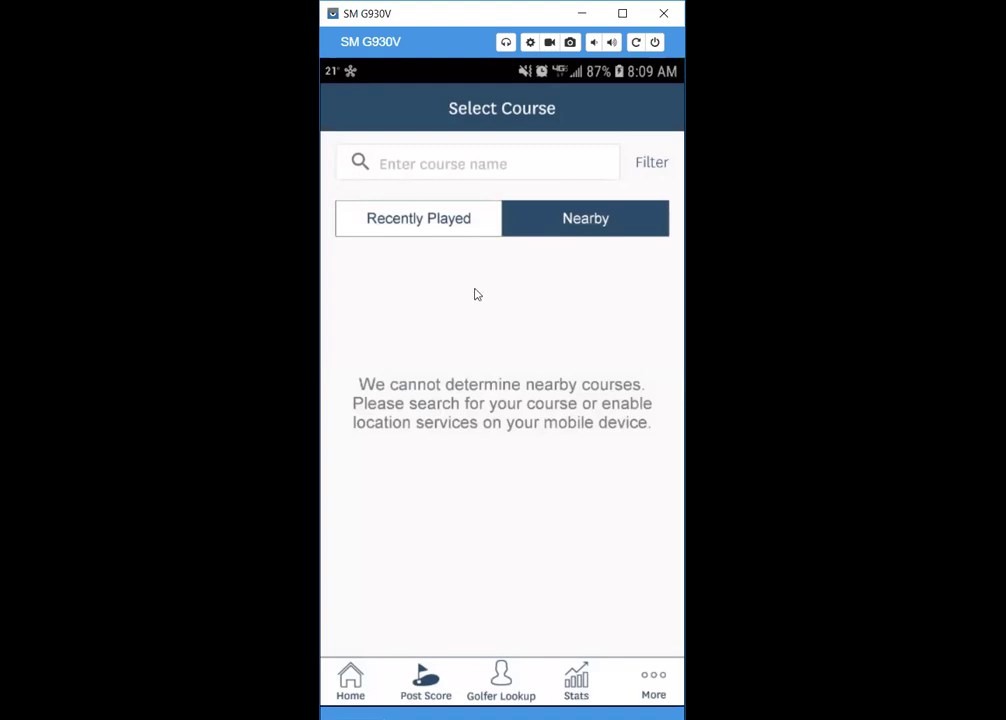
- Show recently played courses and filter the course list to the state of Florida
{"action": "left_click", "coordinate": [420, 222]}
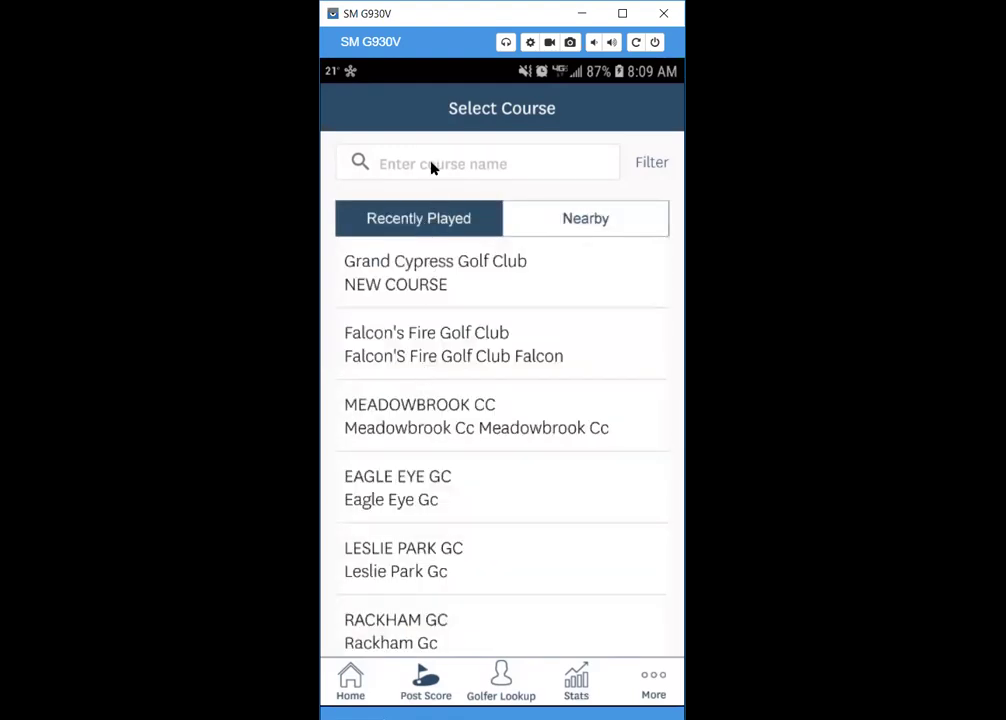
{"action": "left_click", "coordinate": [431, 168]}
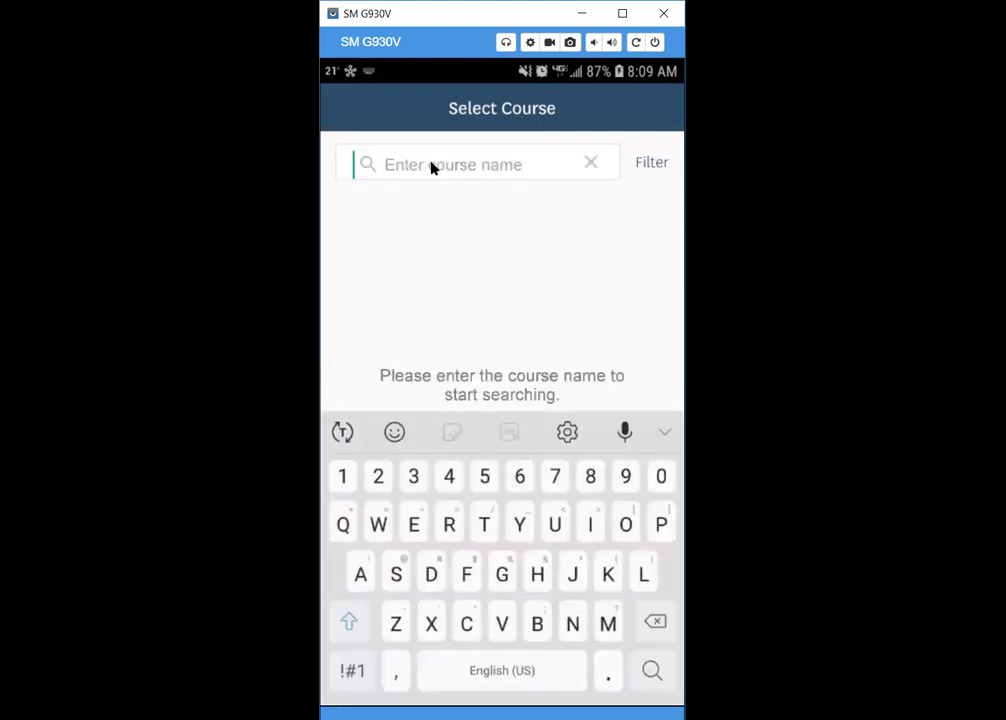
{"action": "left_click", "coordinate": [652, 164]}
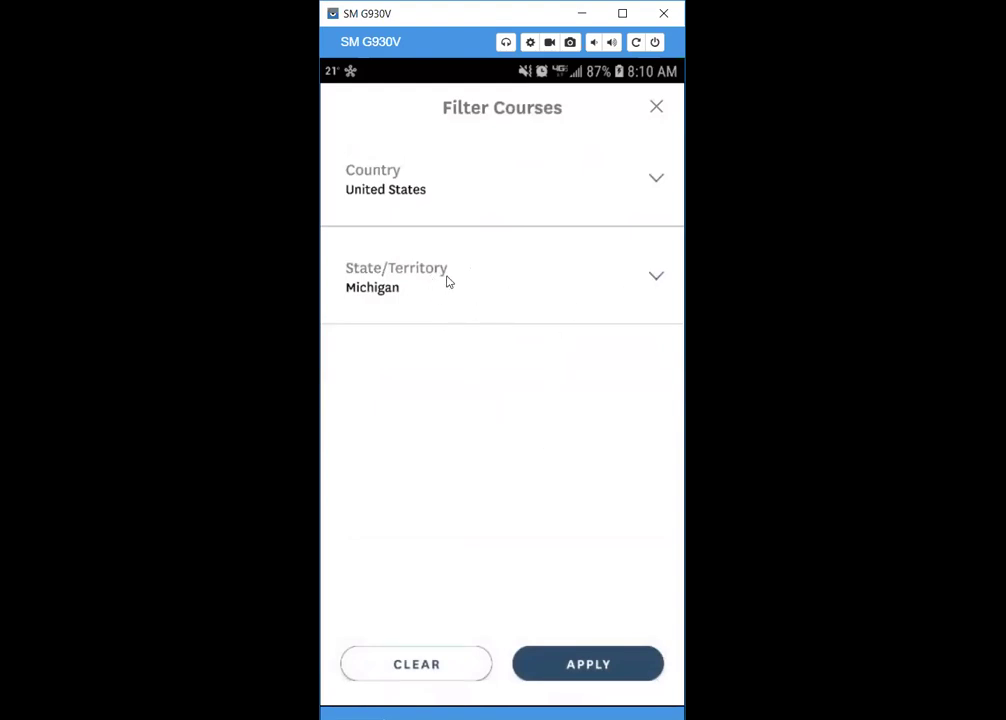
{"action": "left_click", "coordinate": [652, 277]}
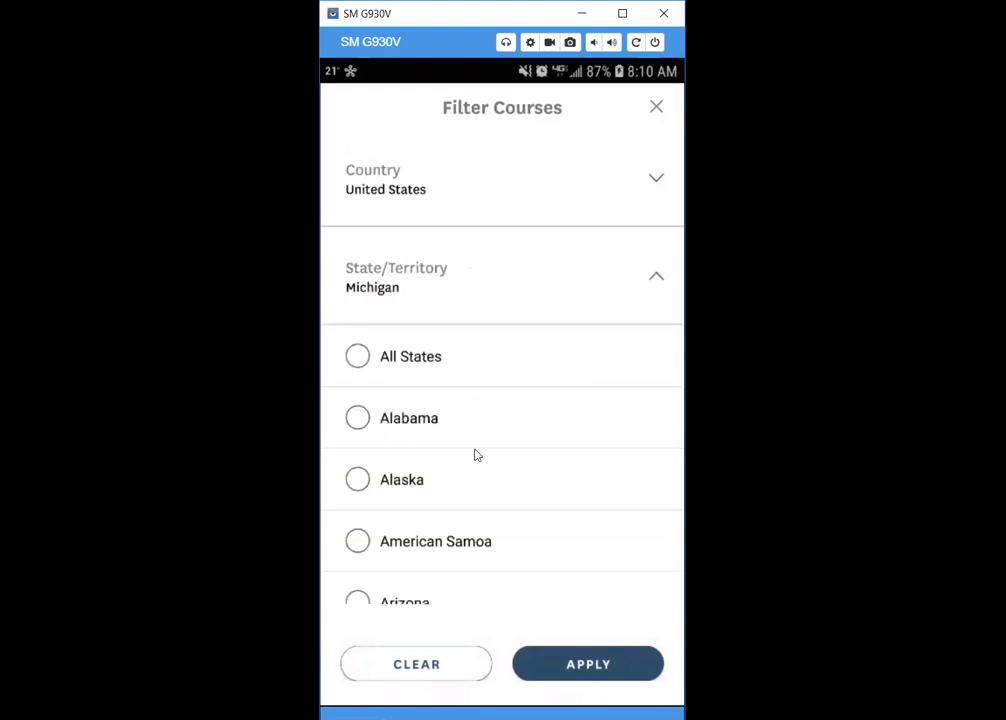
{"action": "scroll", "coordinate": [454, 480], "scroll_direction": "down", "scroll_amount": 3}
{"action": "scroll", "coordinate": [454, 480], "scroll_direction": "down", "scroll_amount": 5}
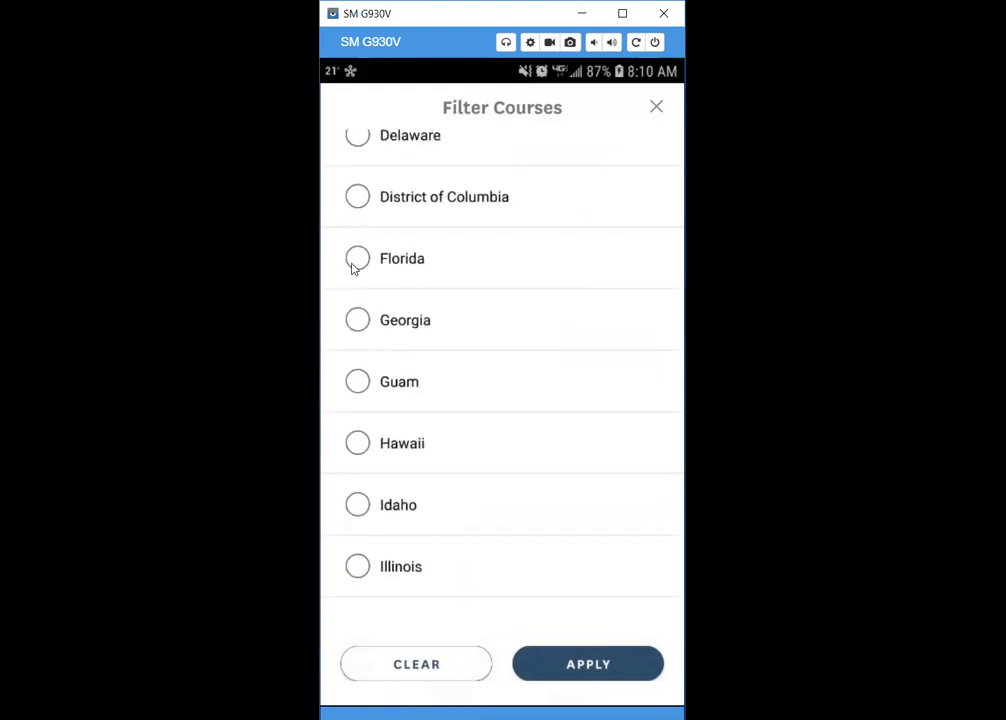
{"action": "left_click", "coordinate": [354, 261]}
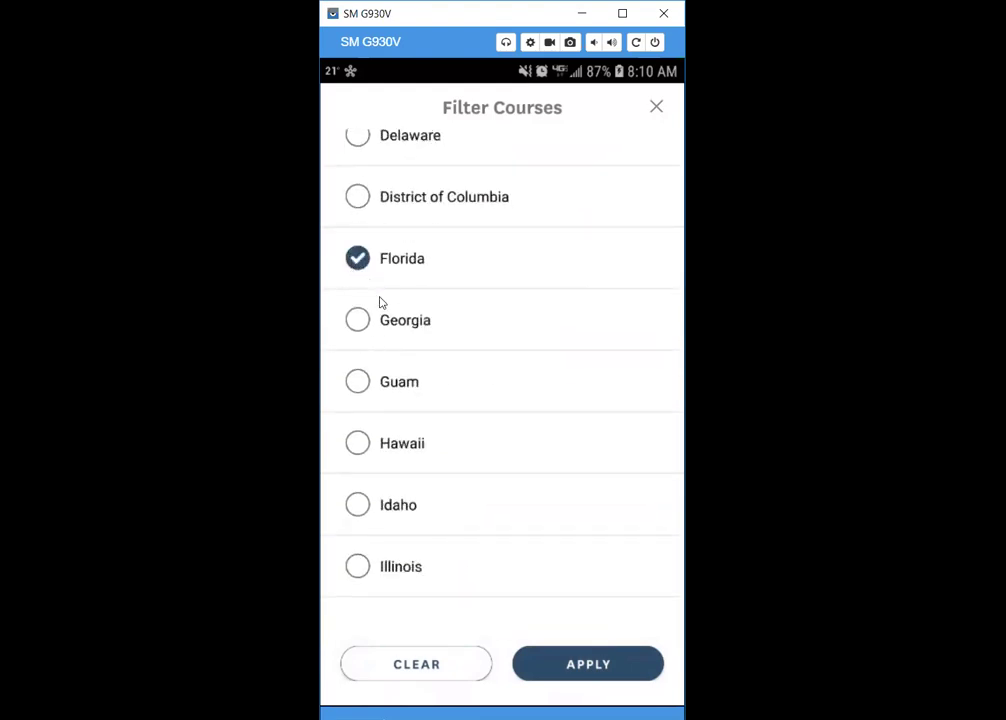
{"action": "left_click", "coordinate": [576, 666]}
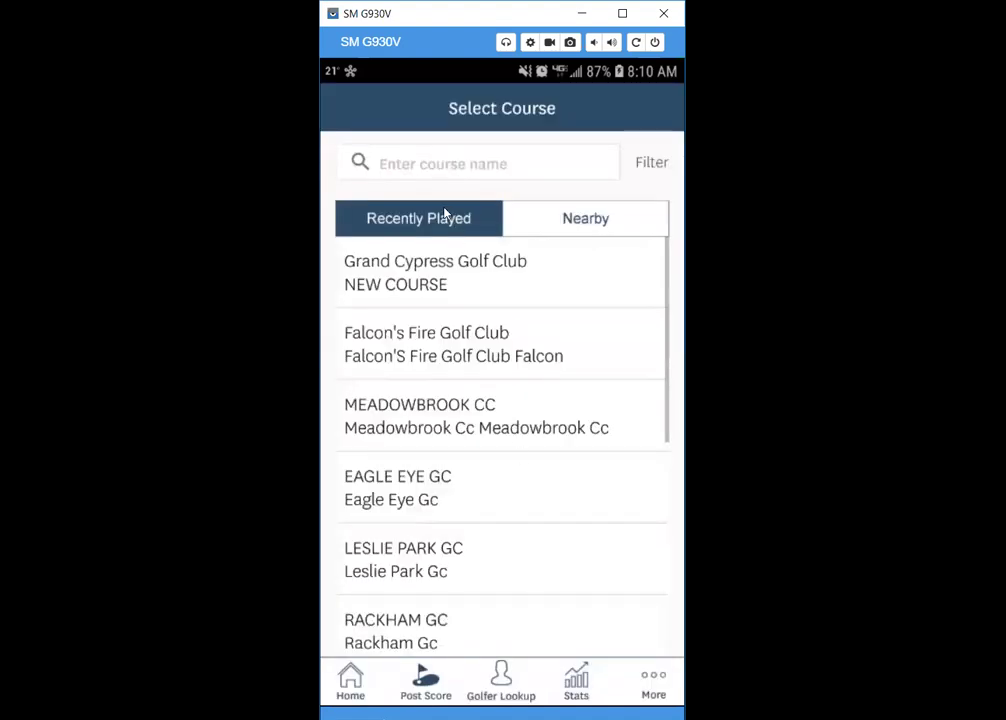
{"action": "left_click", "coordinate": [438, 166]}
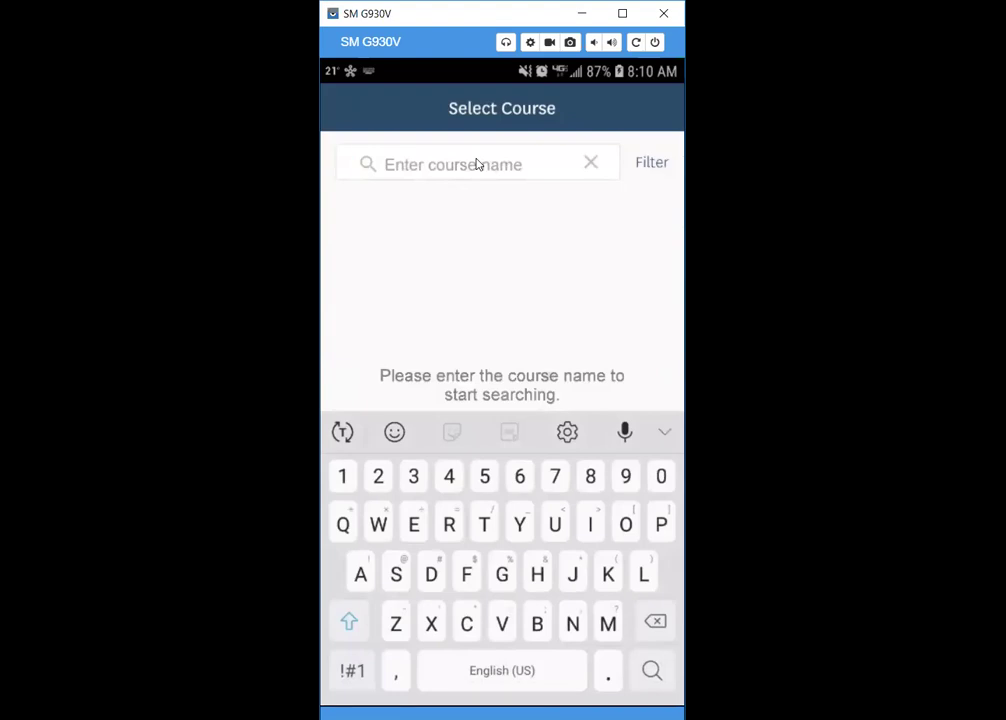
- Search courses for 'falcon' and select Osprey Point Golf Course HAWK/FALCON
{"action": "type", "text": "f"}
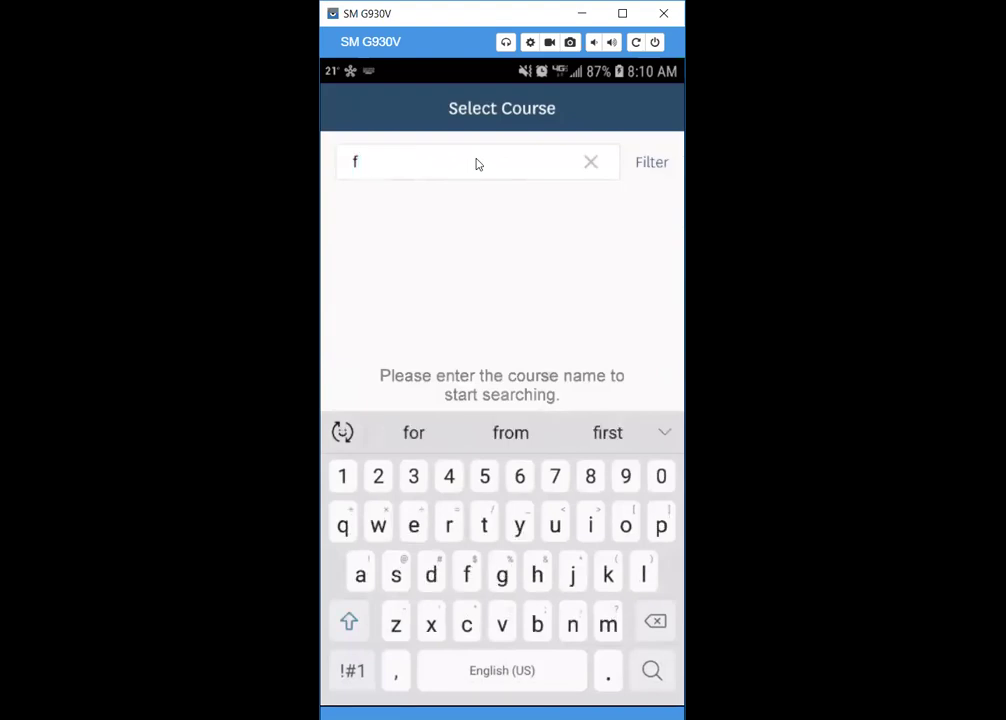
{"action": "type", "text": "alcon"}
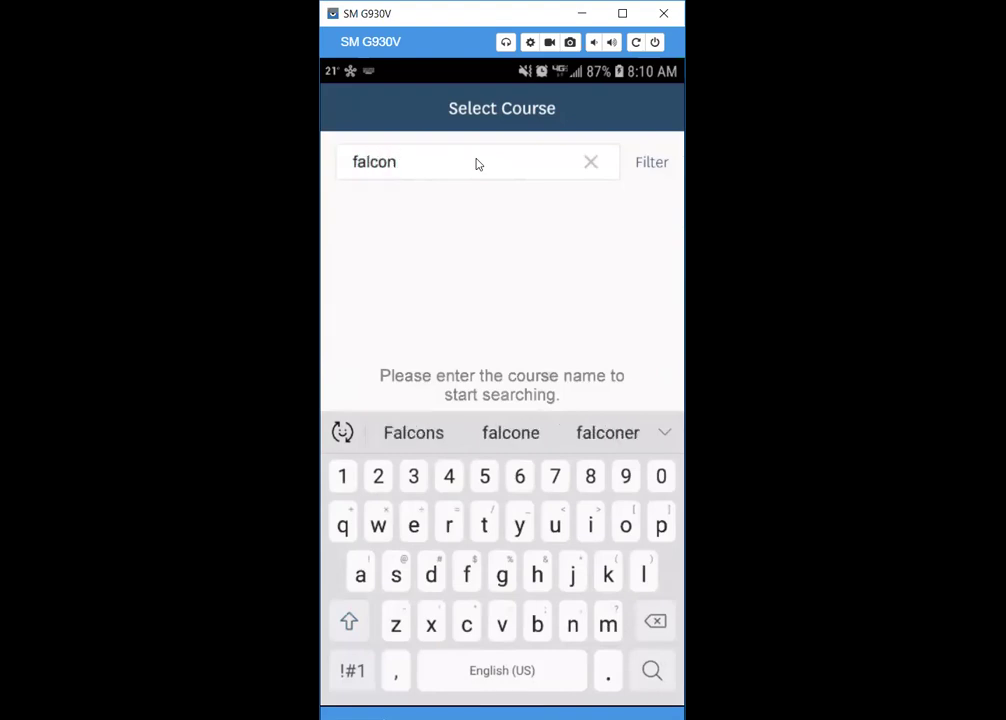
{"action": "type", "text": "'s"}
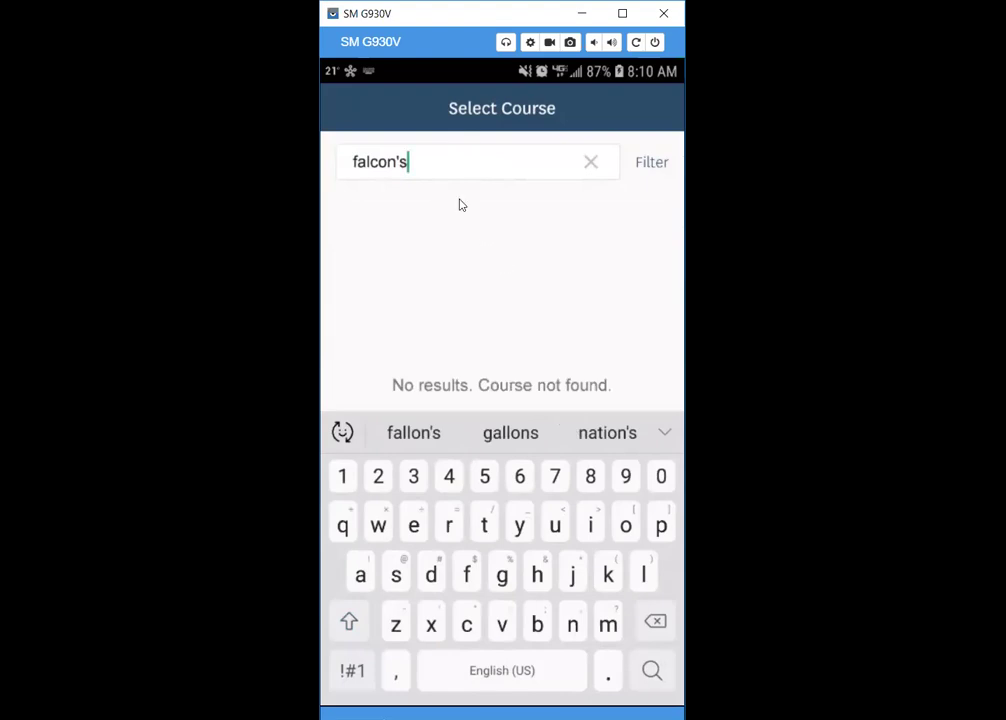
{"action": "key", "text": "BackSpace"}
{"action": "key", "text": "BackSpace"}
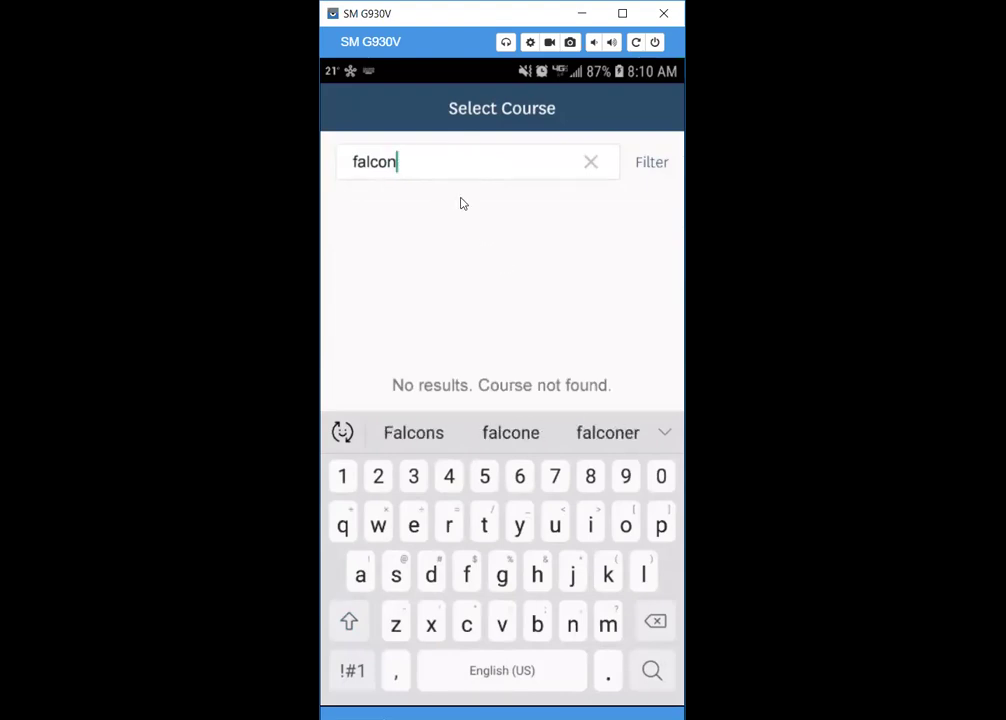
{"action": "scroll", "coordinate": [486, 318], "scroll_direction": "down", "scroll_amount": 1}
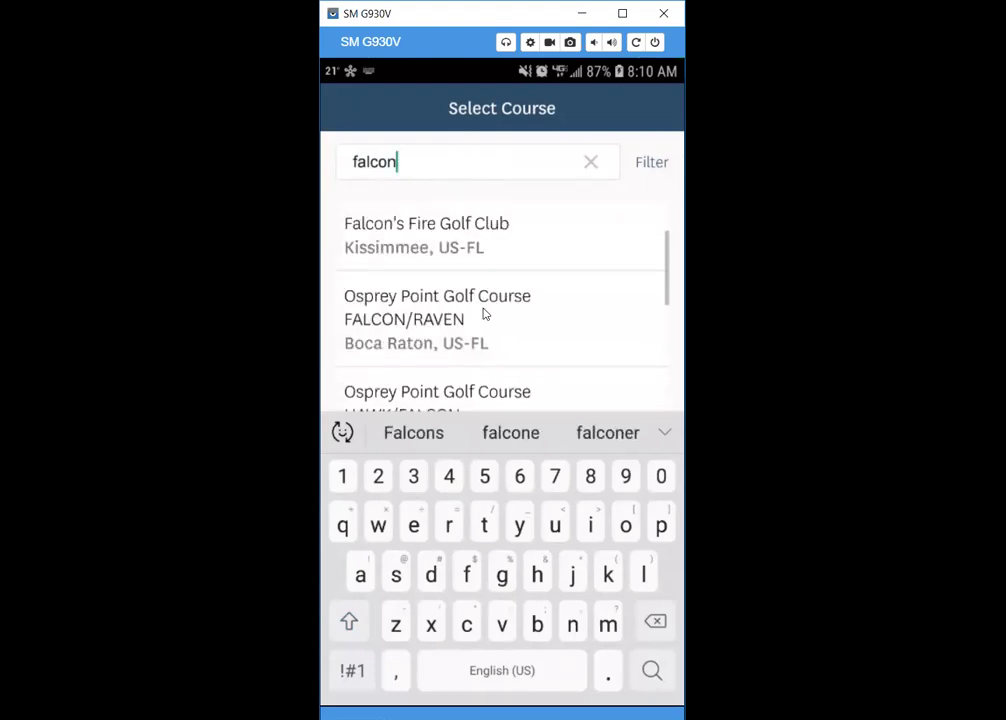
{"action": "scroll", "coordinate": [487, 342], "scroll_direction": "down", "scroll_amount": 1}
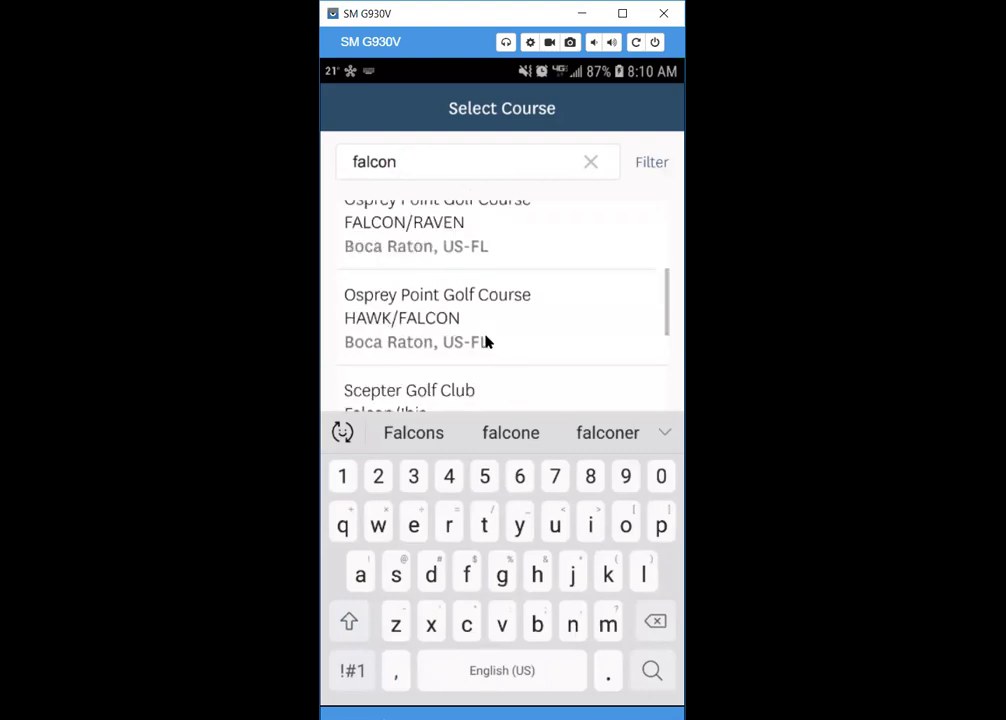
{"action": "left_click", "coordinate": [434, 322]}
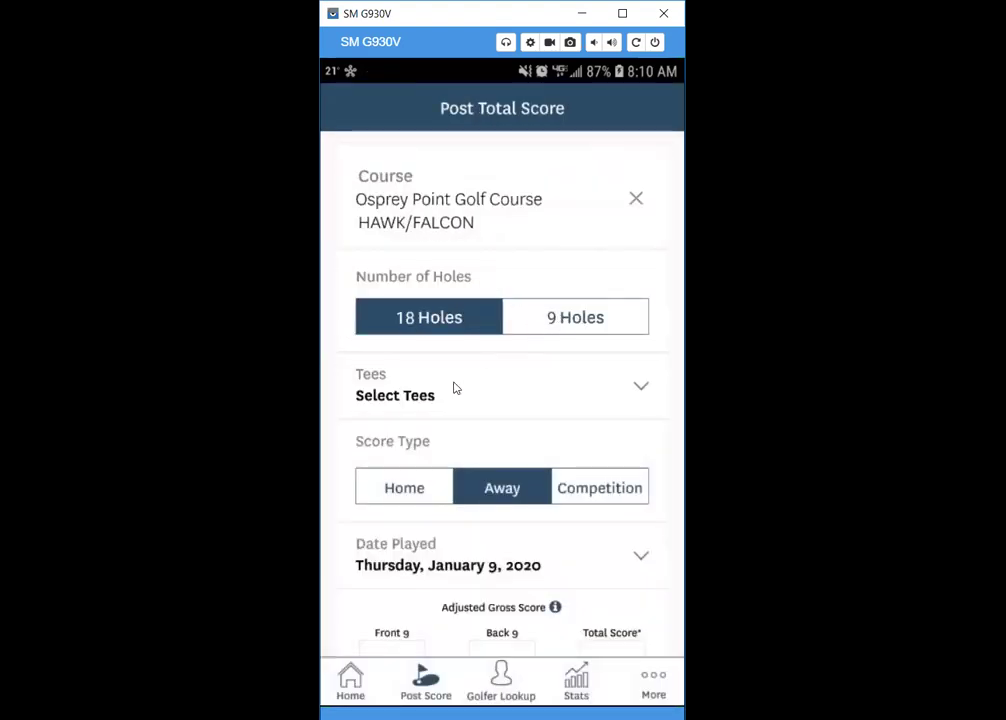
- Choose the WHITE tees (70.0 / 117 / 72) and review the rest of the score form
{"action": "left_click", "coordinate": [411, 398]}
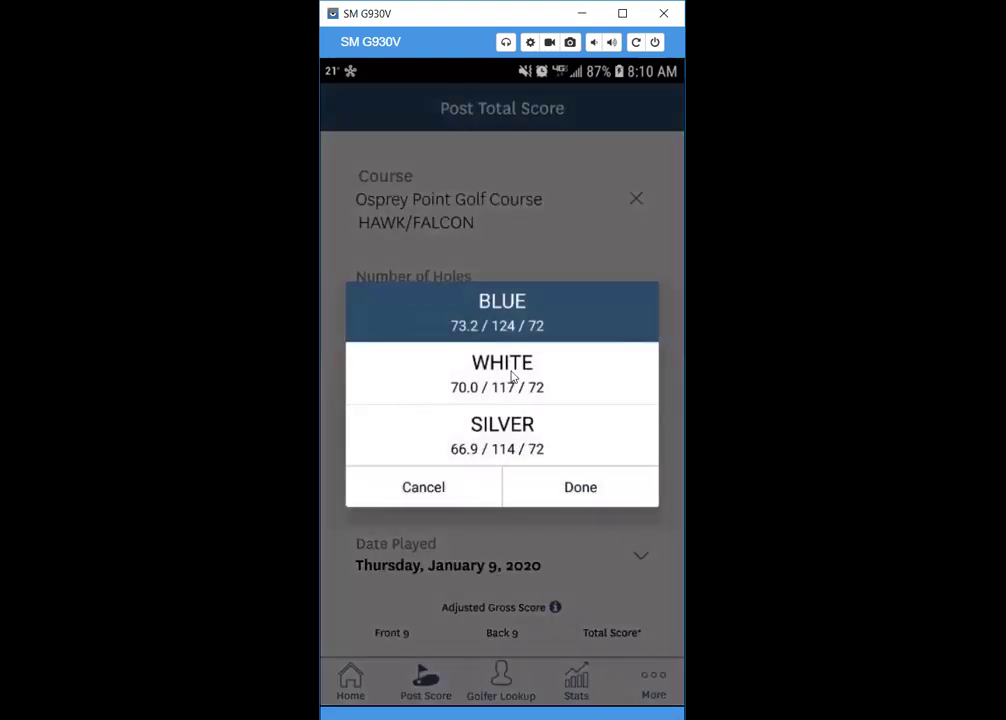
{"action": "left_click", "coordinate": [511, 376]}
{"action": "left_click", "coordinate": [554, 488]}
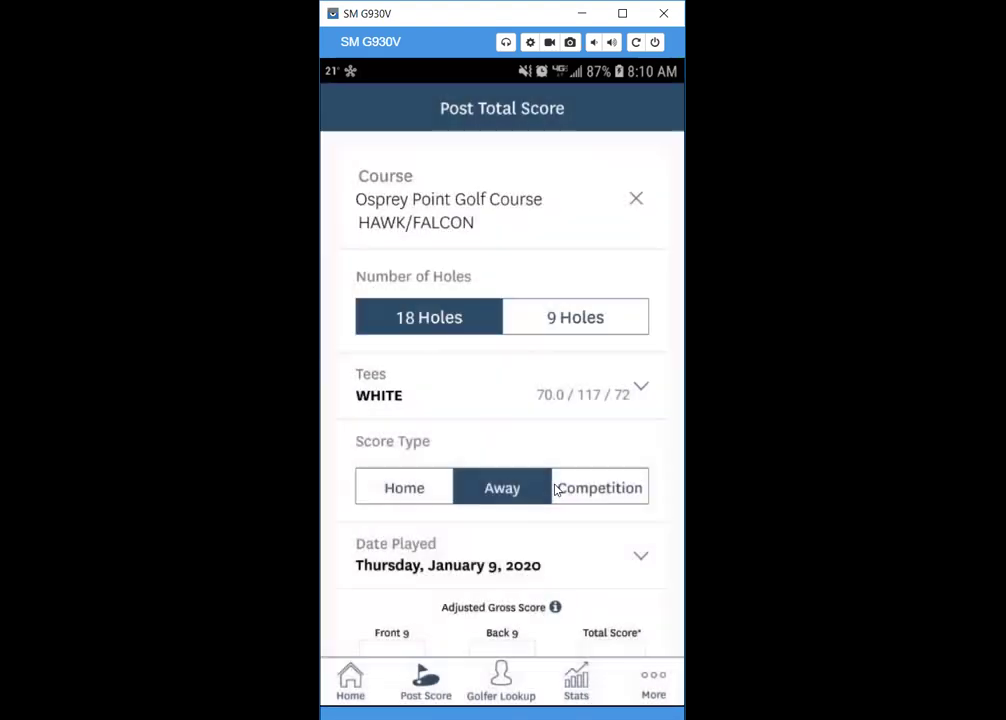
{"action": "scroll", "coordinate": [528, 458], "scroll_direction": "down", "scroll_amount": 1}
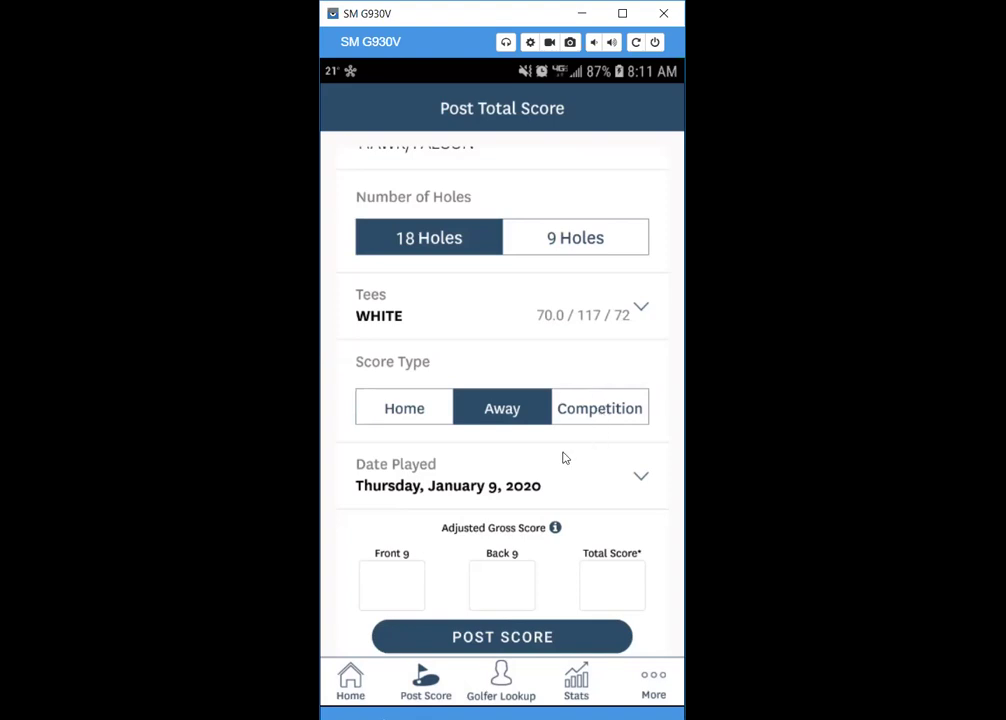
{"action": "scroll", "coordinate": [561, 458], "scroll_direction": "down", "scroll_amount": 2}
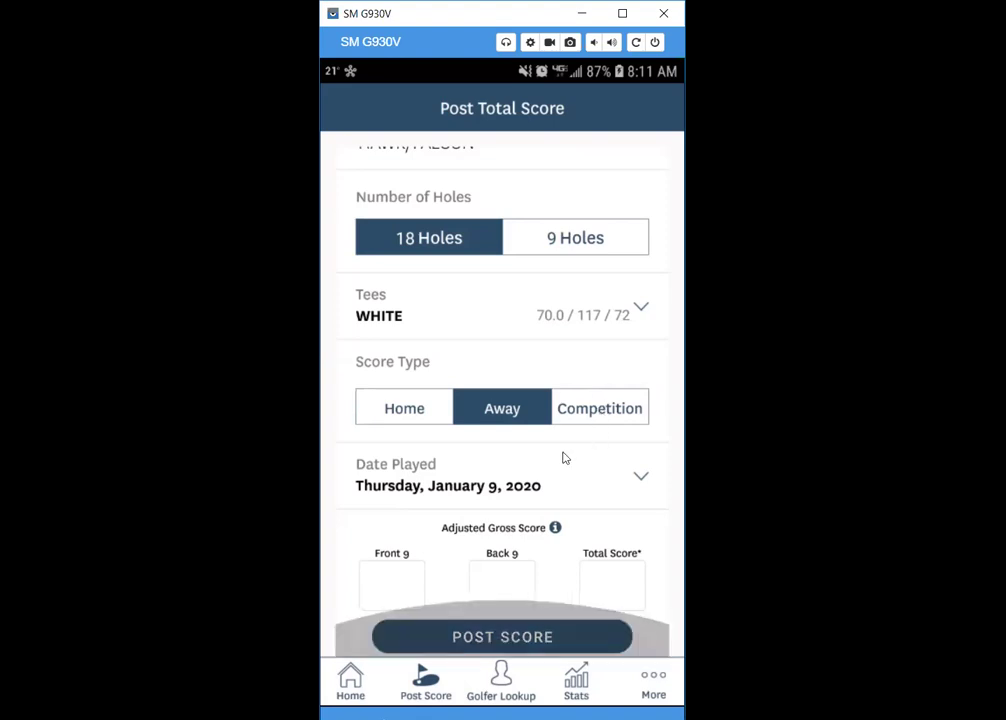
{"action": "left_click", "coordinate": [513, 483]}
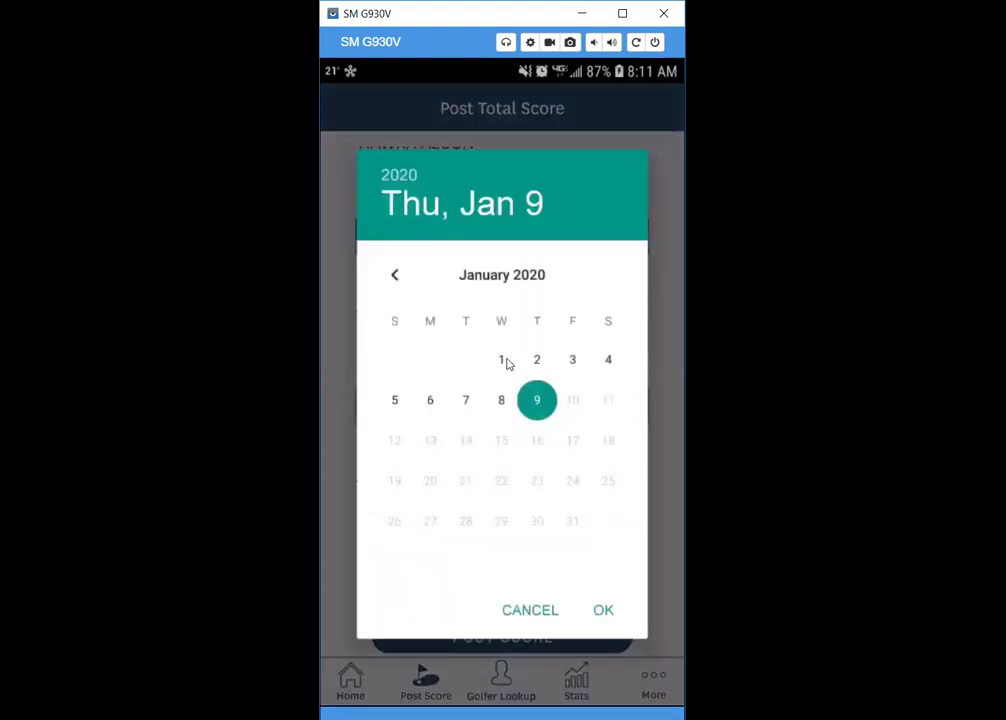
{"action": "left_click", "coordinate": [430, 401]}
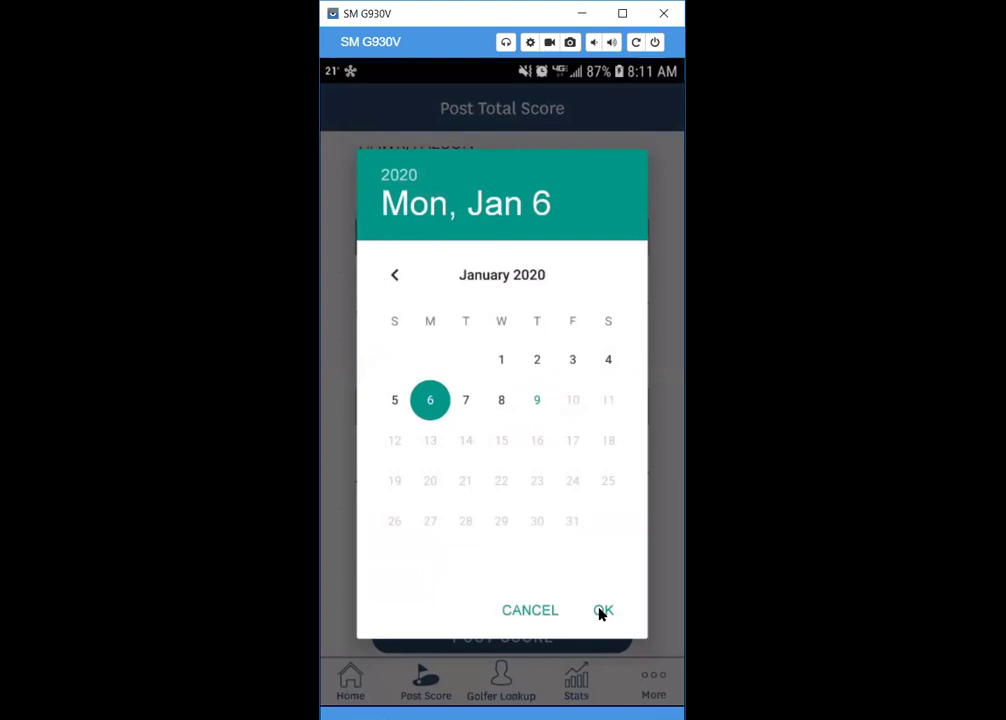
{"action": "left_click", "coordinate": [538, 401]}
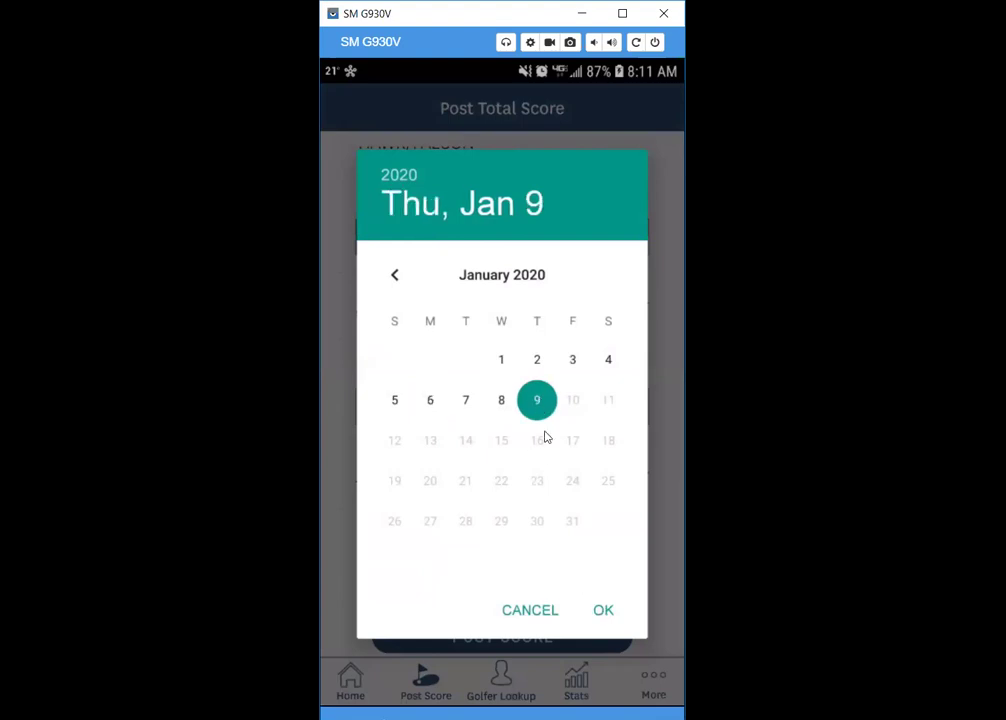
{"action": "left_click", "coordinate": [603, 611]}
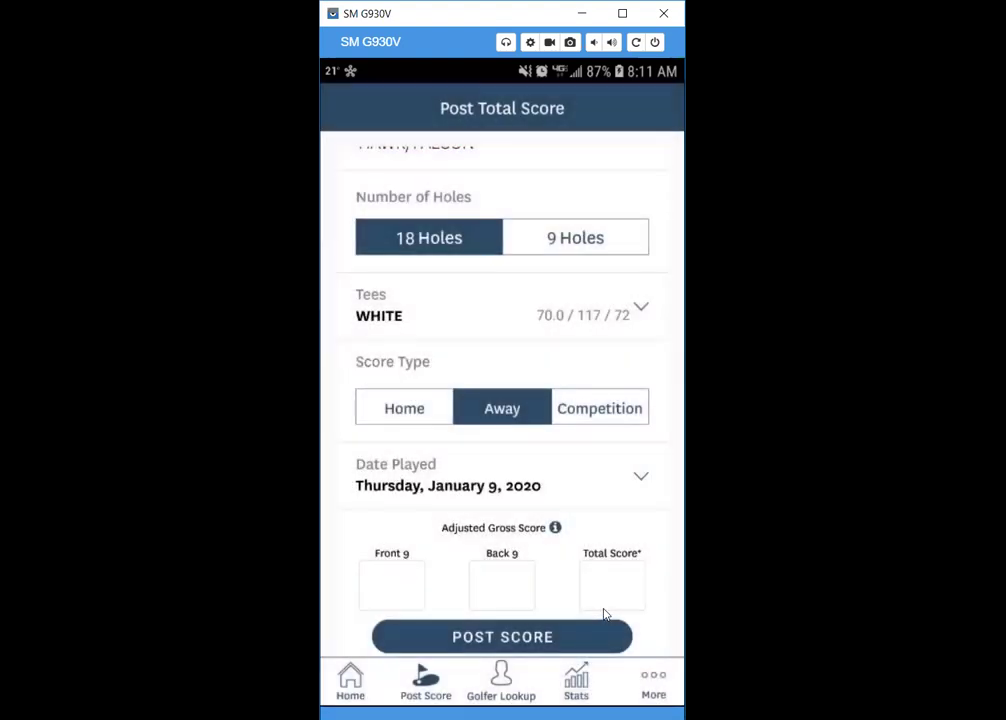
- Enter a total score of 89 and post the round, yielding an 18.4 differential
{"action": "left_click", "coordinate": [386, 597]}
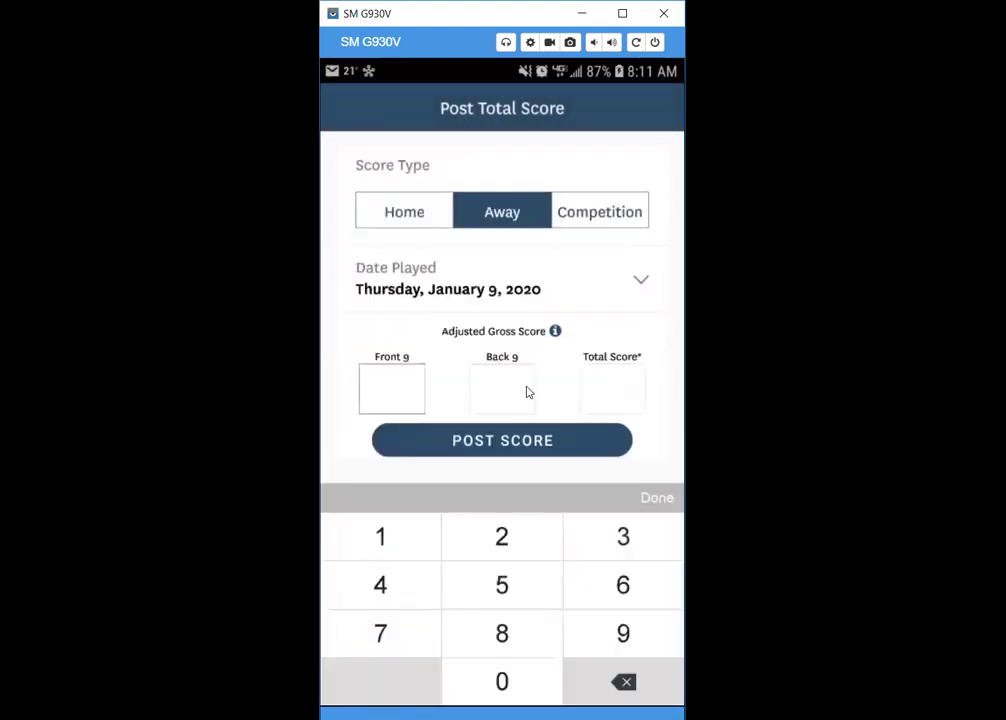
{"action": "left_click", "coordinate": [621, 391]}
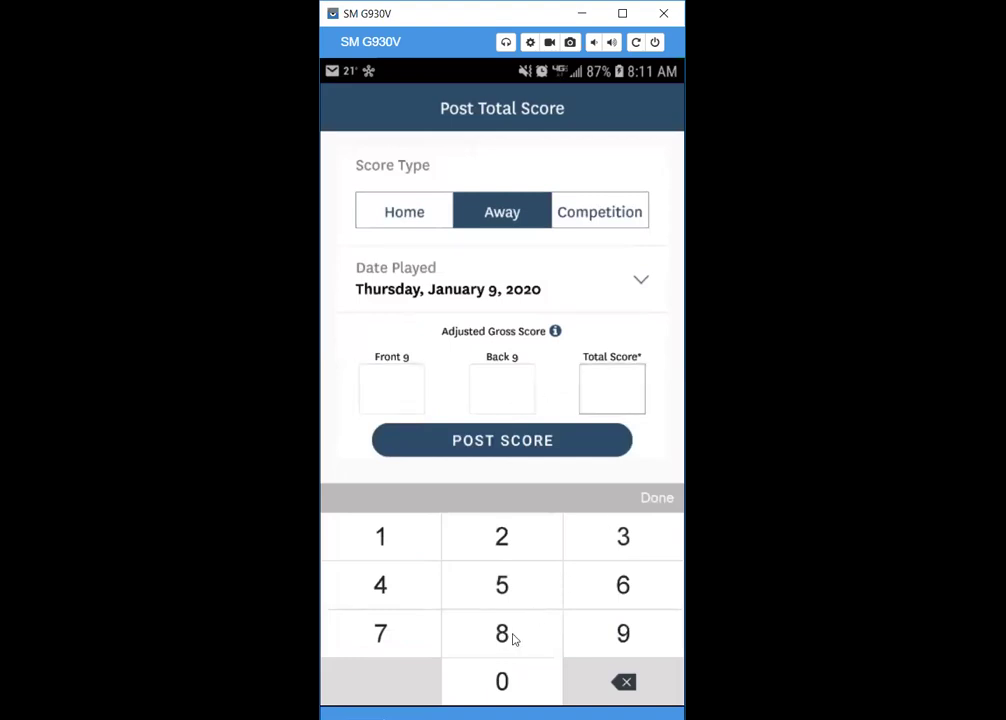
{"action": "left_click", "coordinate": [512, 636]}
{"action": "left_click", "coordinate": [603, 636]}
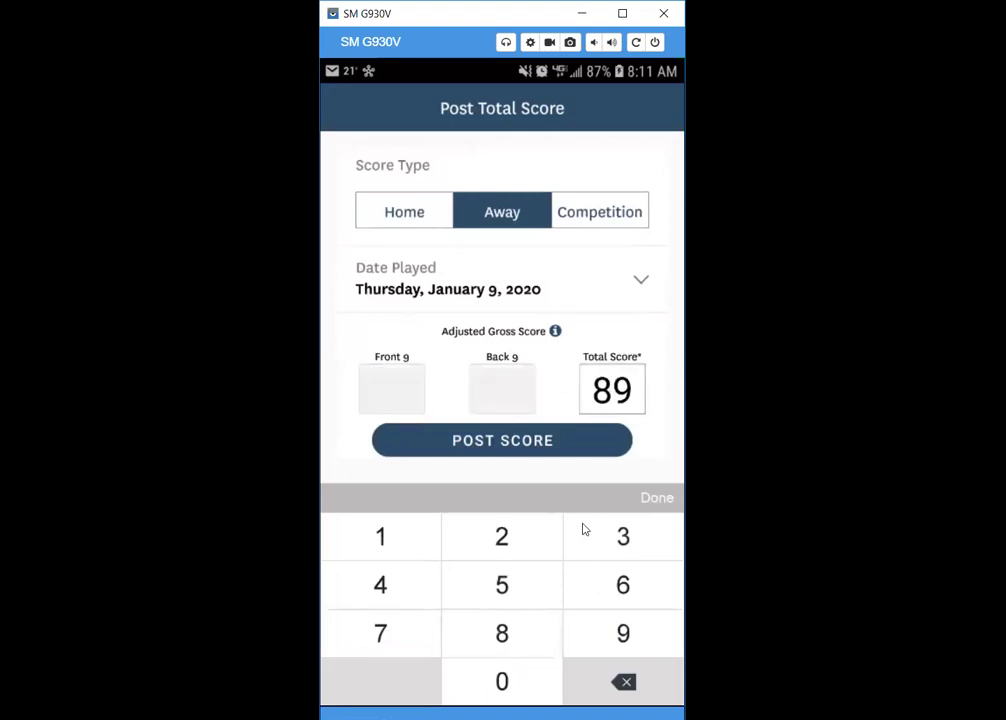
{"action": "left_click", "coordinate": [478, 438]}
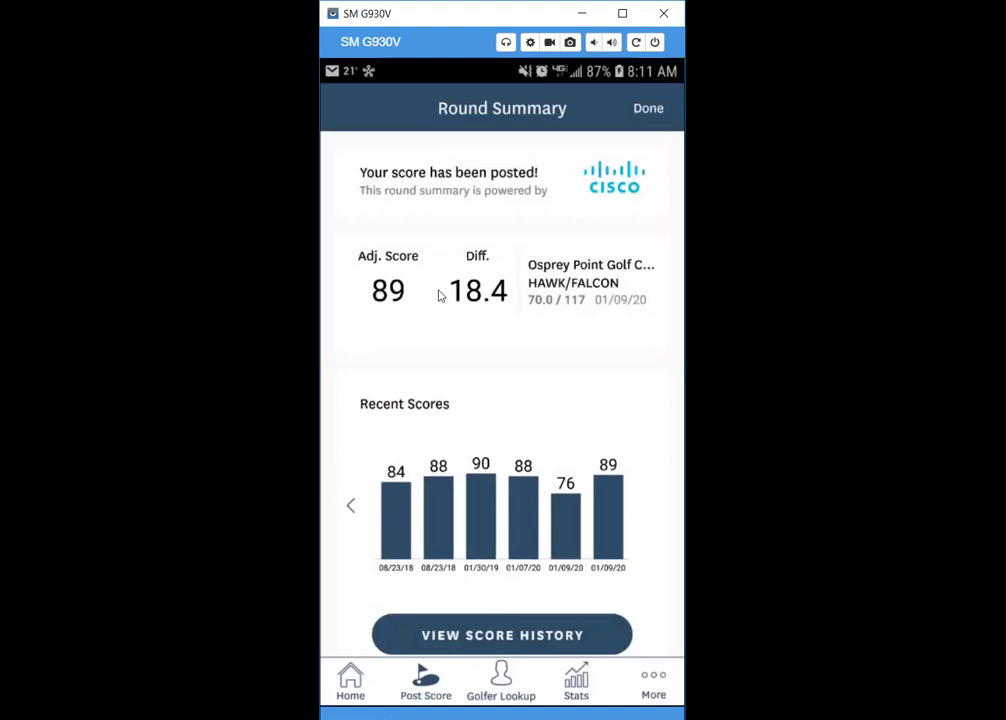
- Scroll the Round Summary and close it to return to the home dashboard at 8.8
{"action": "scroll", "coordinate": [500, 384], "scroll_direction": "down", "scroll_amount": 1}
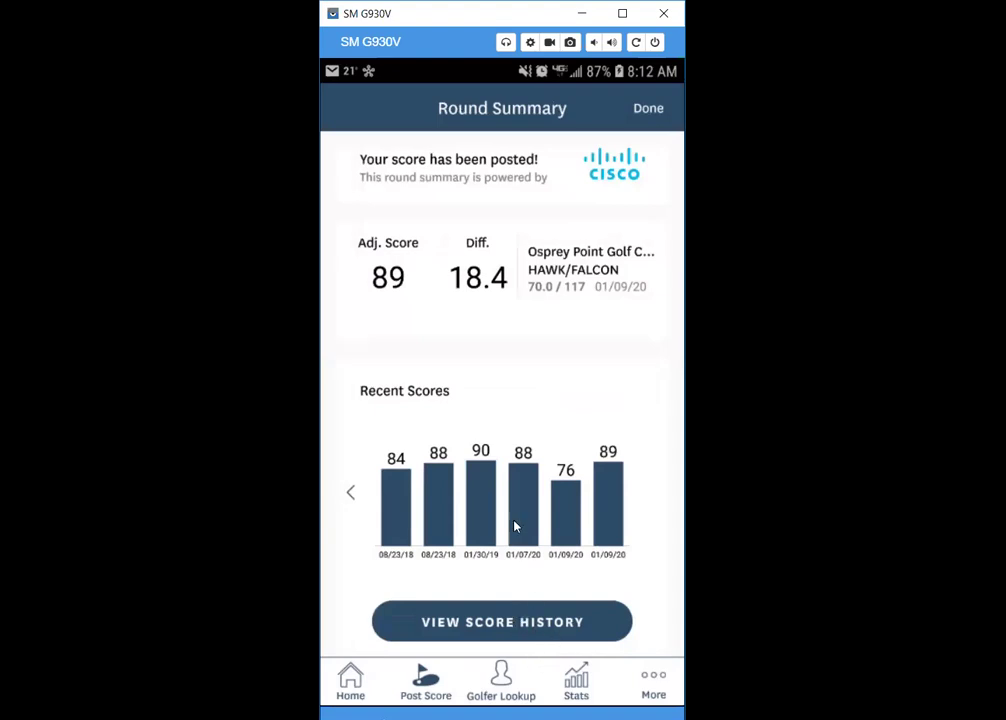
{"action": "left_click", "coordinate": [650, 111]}
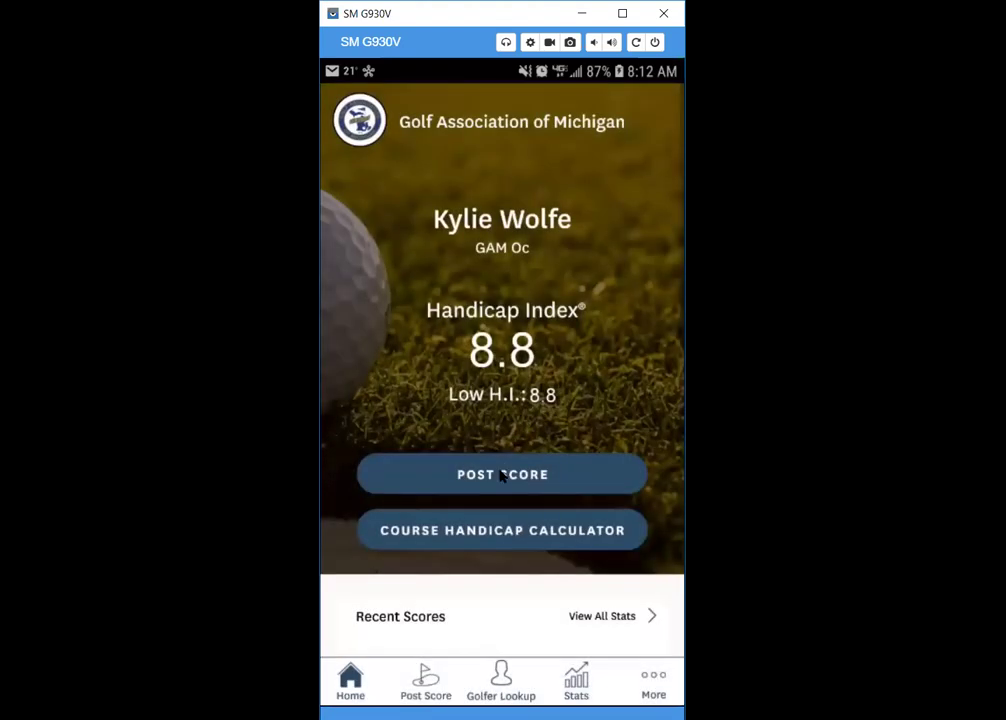
- Start a hole-by-hole score and pick MEADOWBROOK CC from the recently played courses
{"action": "left_click", "coordinate": [502, 475]}
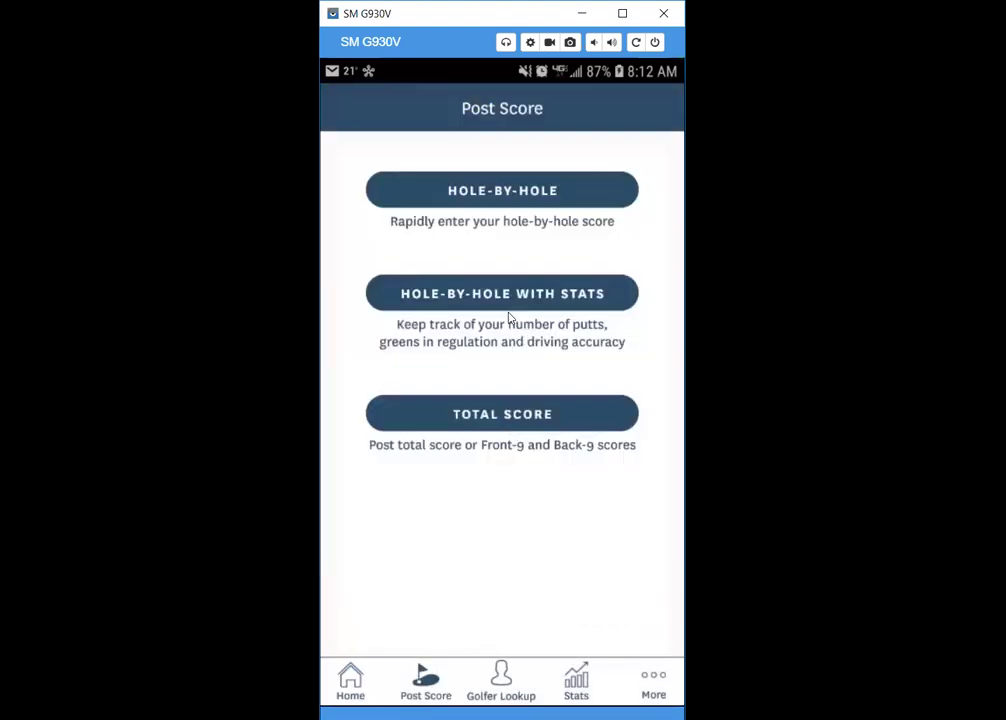
{"action": "left_click", "coordinate": [485, 200]}
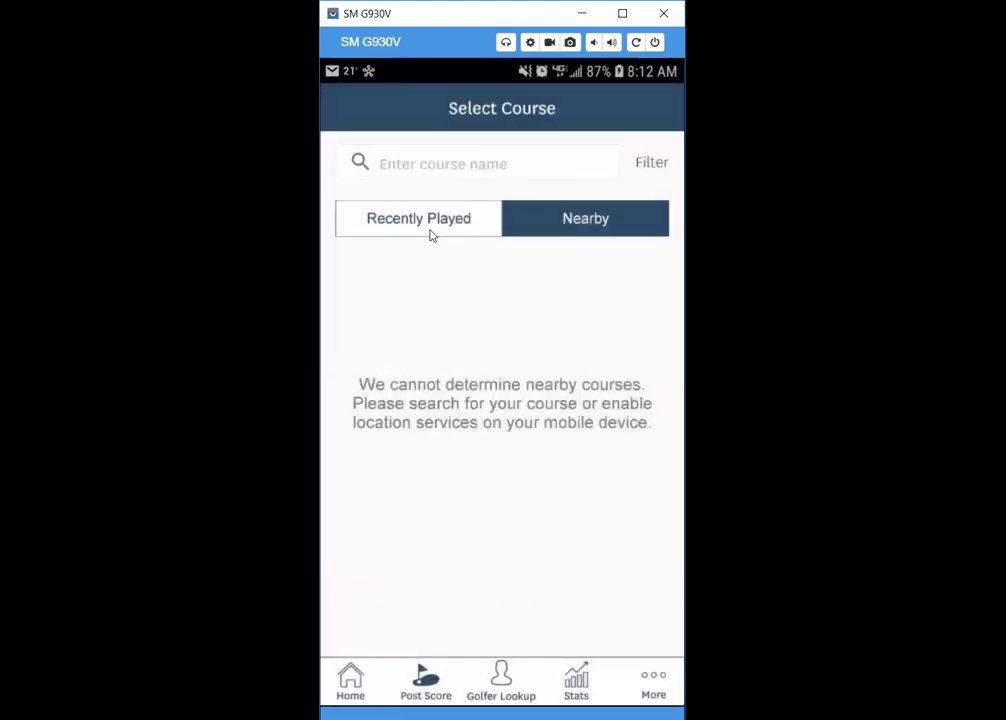
{"action": "left_click", "coordinate": [408, 222]}
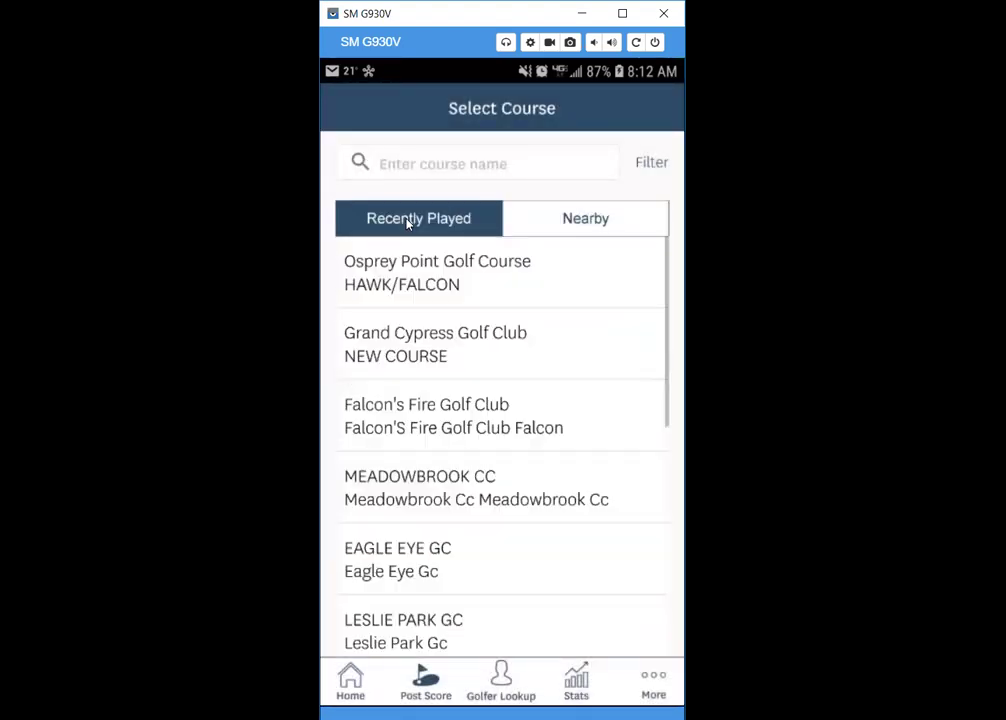
{"action": "left_click", "coordinate": [427, 496]}
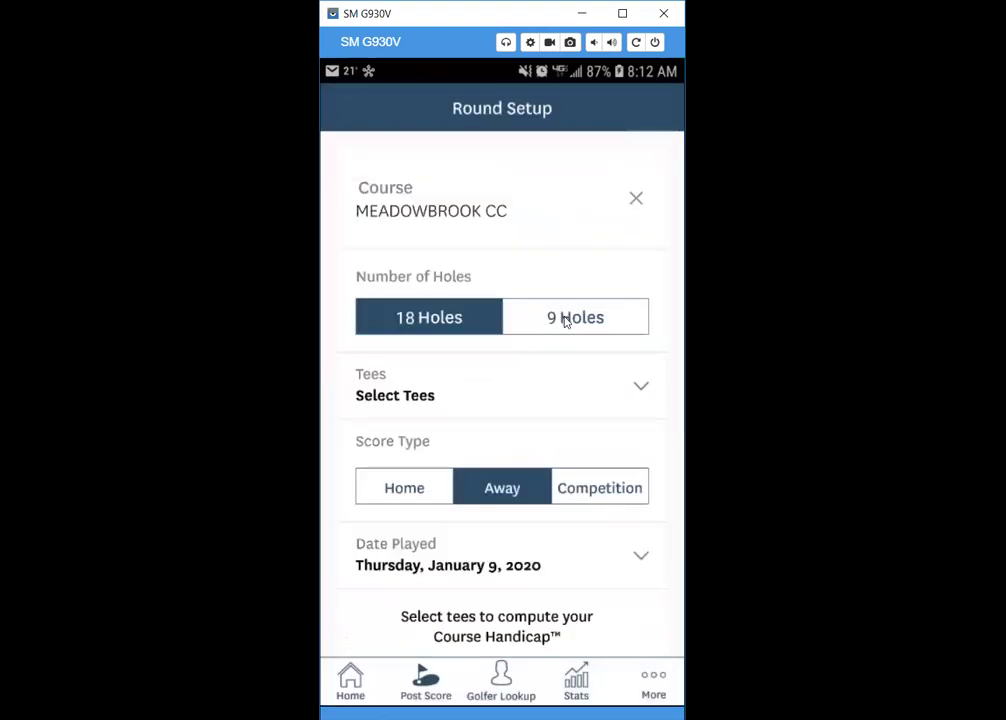
- Choose the SILVER tees for the Meadowbrook round
{"action": "left_click", "coordinate": [418, 397]}
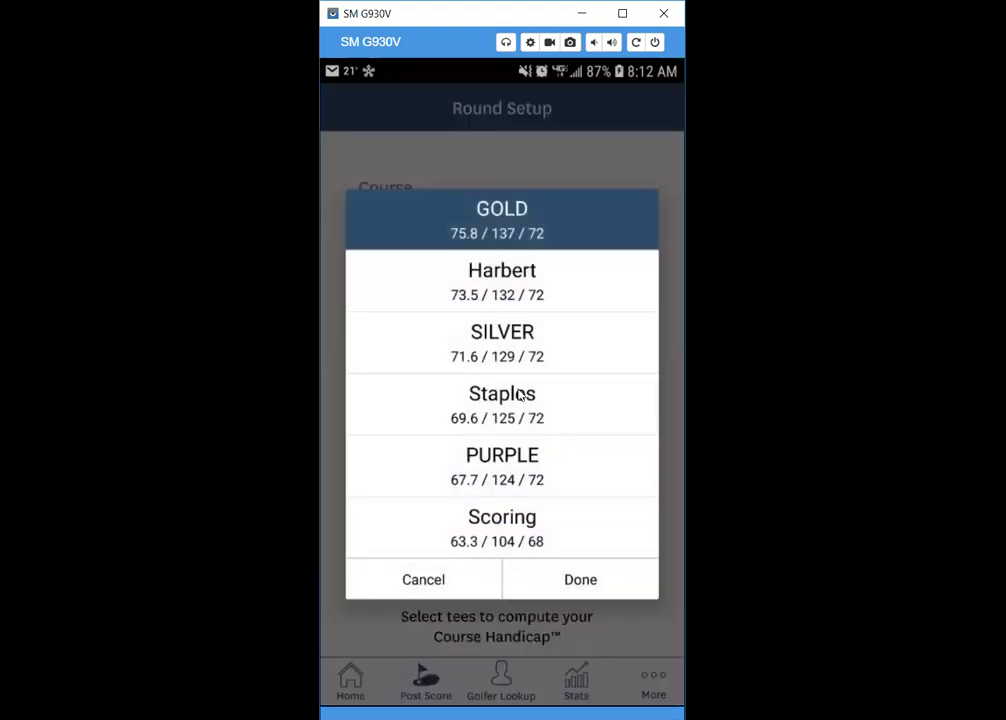
{"action": "left_click", "coordinate": [534, 345]}
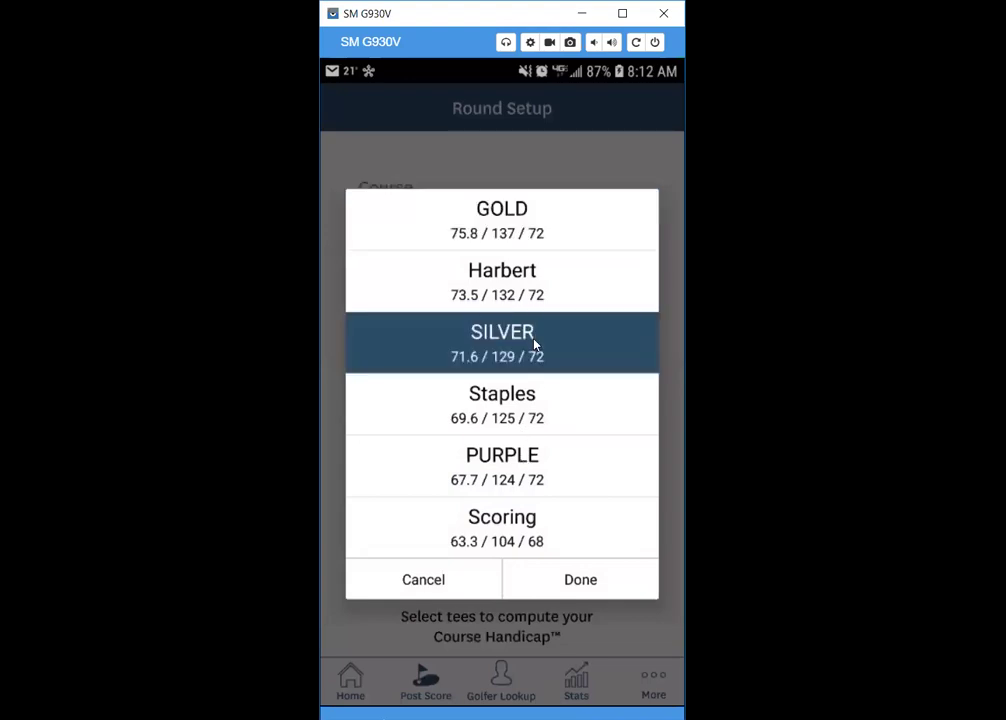
{"action": "left_click", "coordinate": [567, 580]}
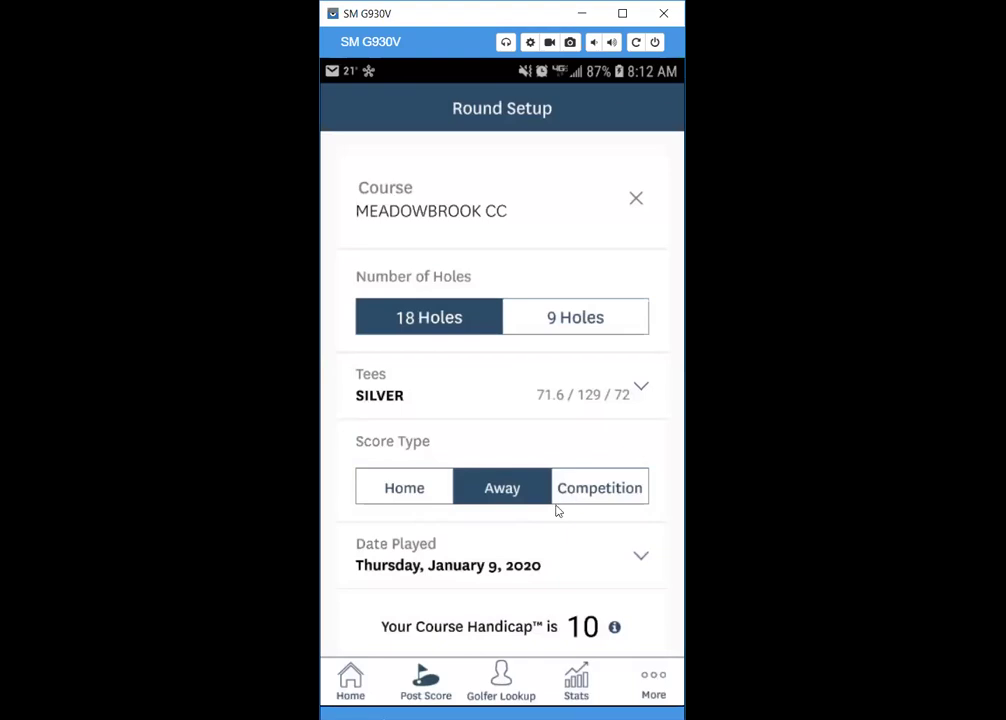
- Set the date played to October 10, 2019 and open the hole-by-hole scorecard
{"action": "scroll", "coordinate": [548, 525], "scroll_direction": "down", "scroll_amount": 1}
{"action": "left_click", "coordinate": [470, 510]}
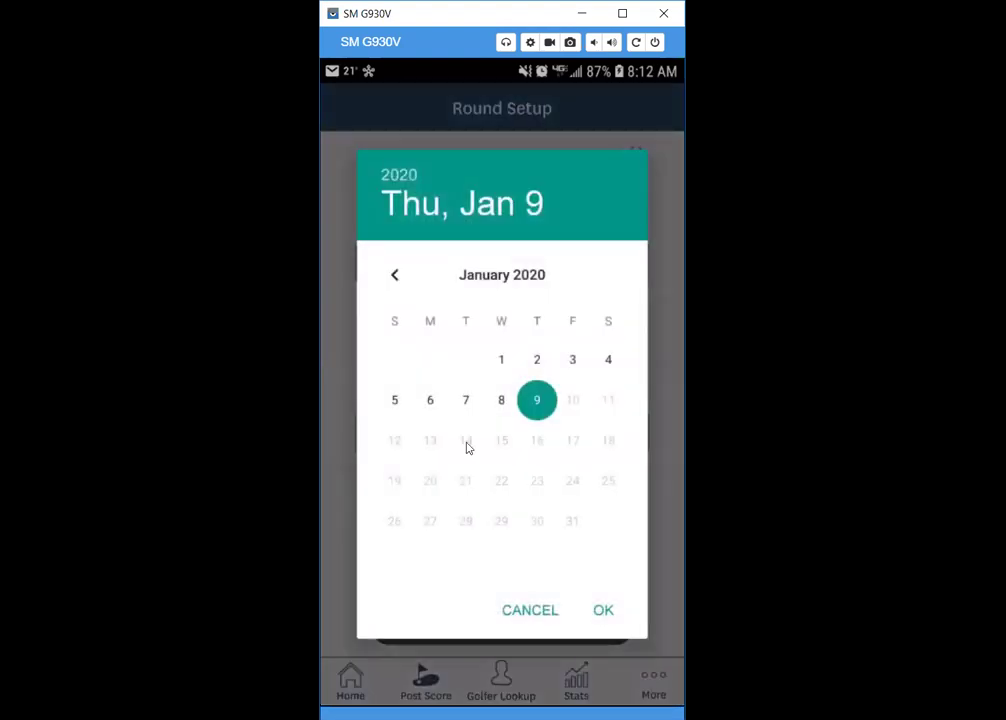
{"action": "left_click", "coordinate": [395, 276]}
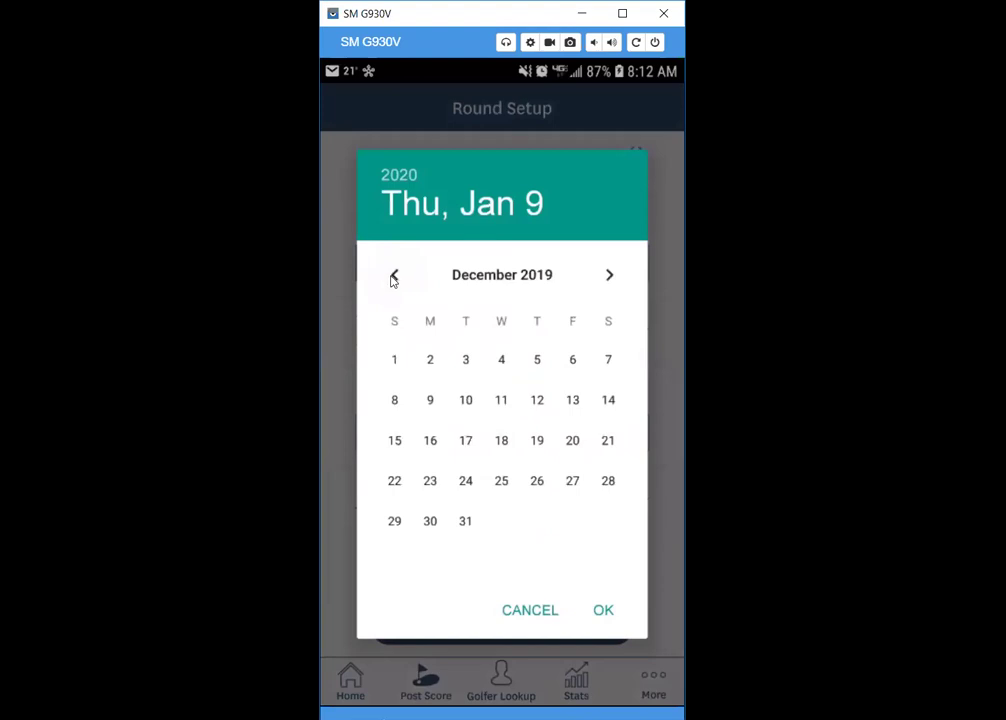
{"action": "left_click", "coordinate": [394, 276]}
{"action": "left_click", "coordinate": [394, 276]}
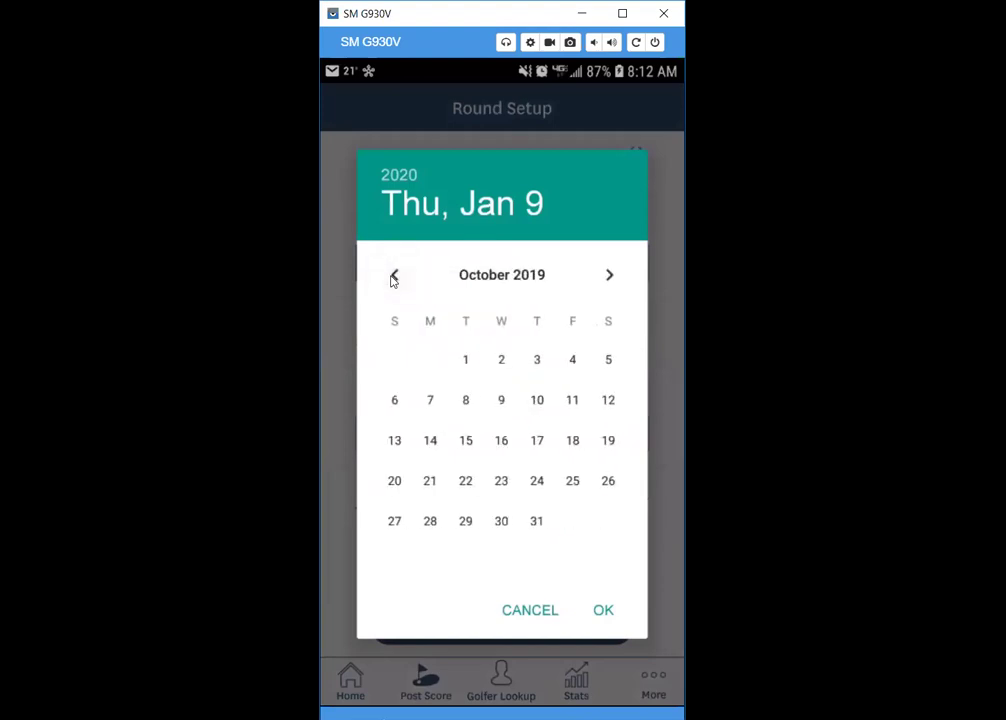
{"action": "left_click", "coordinate": [537, 401]}
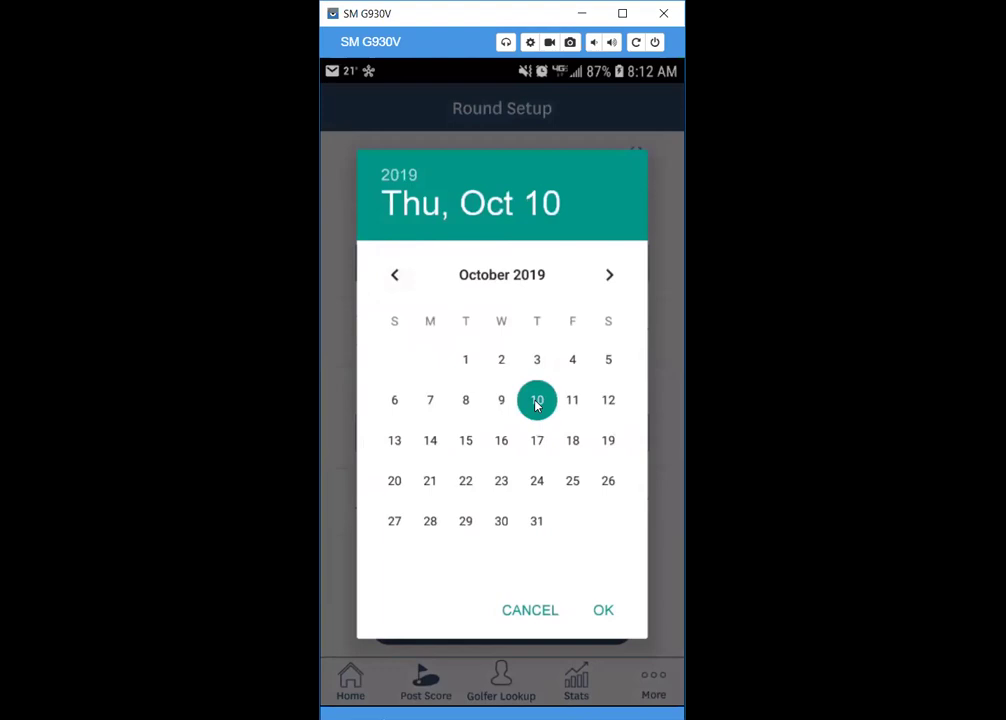
{"action": "left_click", "coordinate": [606, 614]}
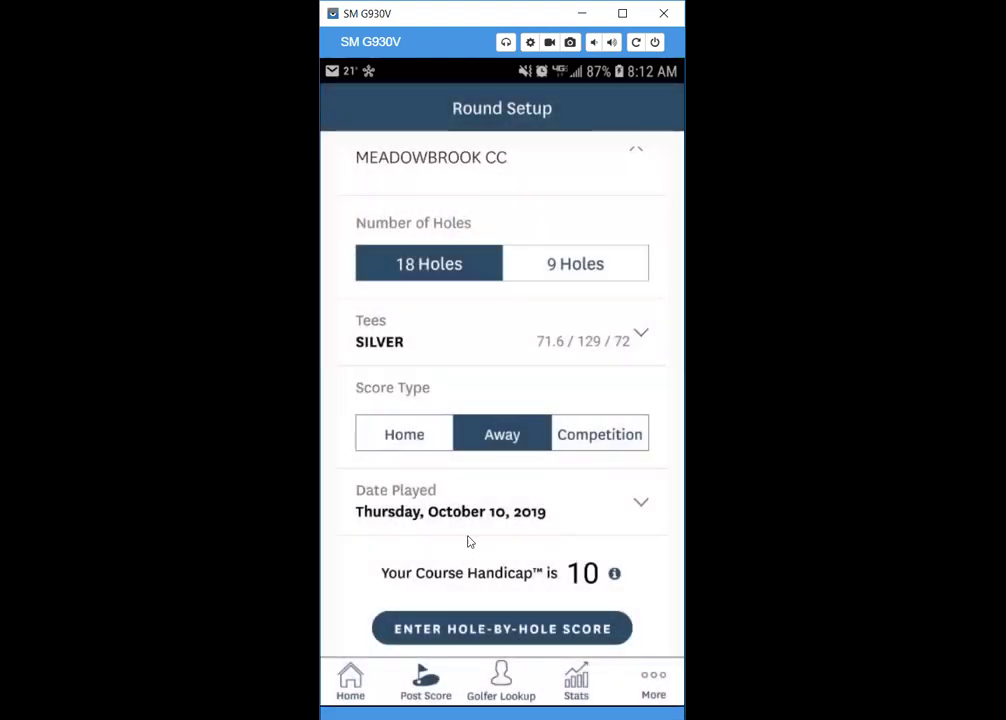
{"action": "left_click", "coordinate": [466, 630]}
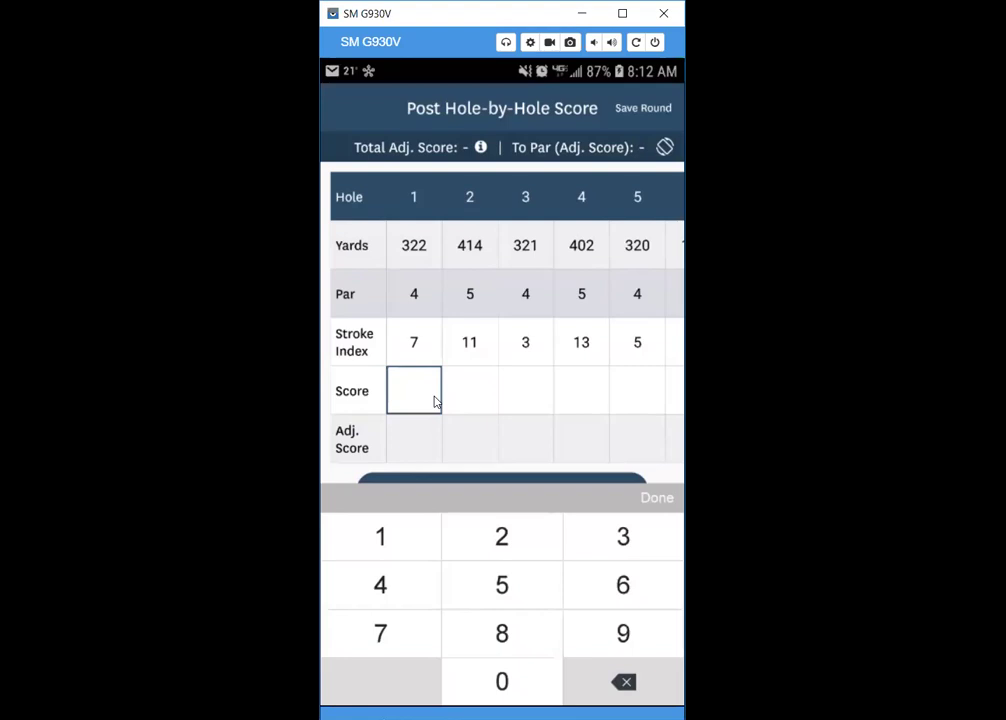
- Enter front-nine scores 5, 4, 5, 4, 5, 3, 5, 5, 5 for a 41 out
{"action": "left_click", "coordinate": [503, 597]}
{"action": "left_click", "coordinate": [397, 588]}
{"action": "left_click", "coordinate": [502, 586]}
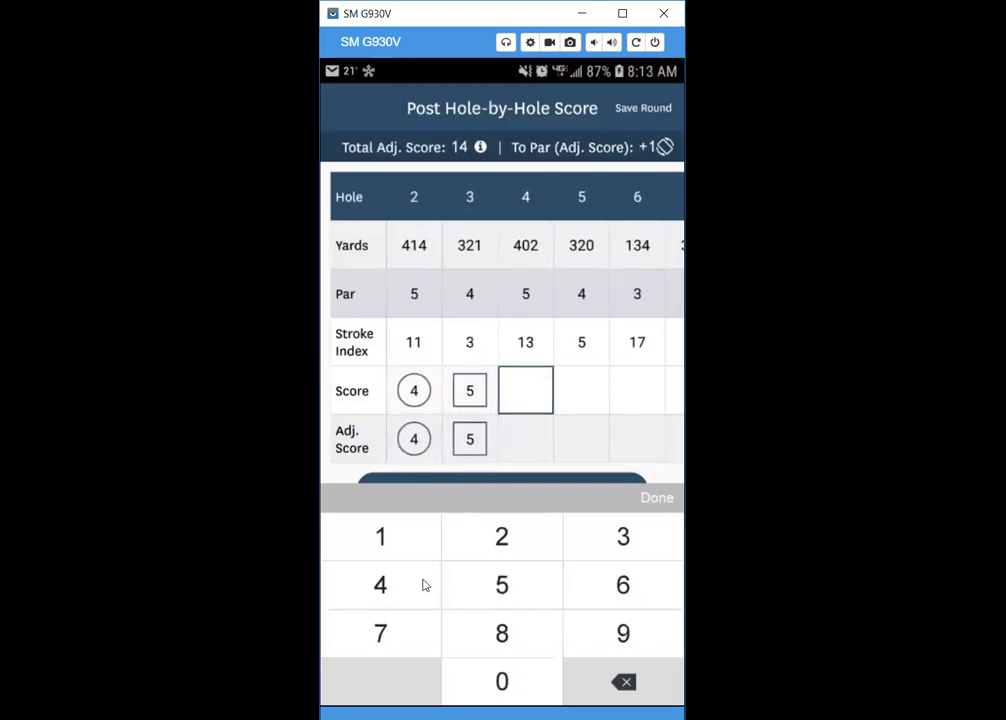
{"action": "left_click", "coordinate": [422, 585]}
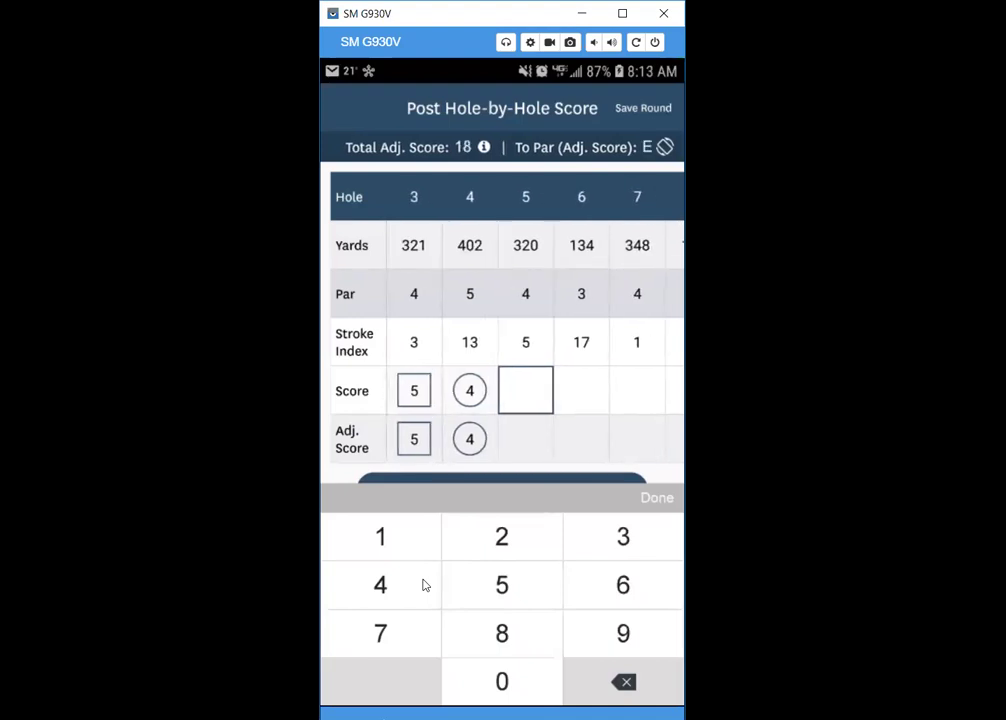
{"action": "left_click", "coordinate": [498, 586]}
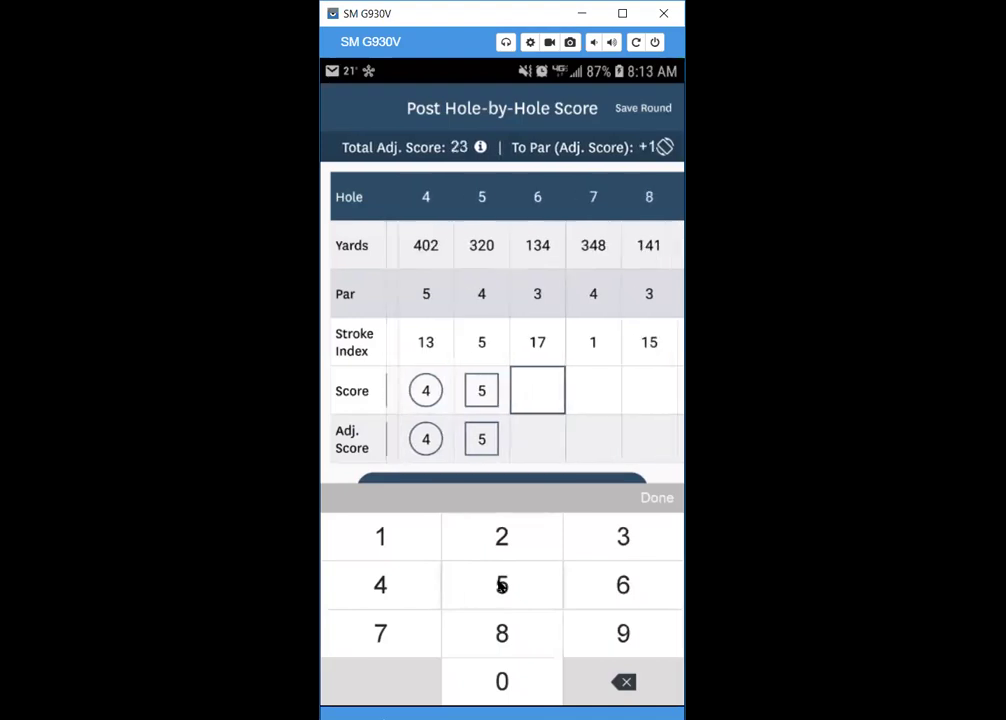
{"action": "left_click", "coordinate": [630, 541]}
{"action": "left_click", "coordinate": [523, 588]}
{"action": "left_click", "coordinate": [523, 589]}
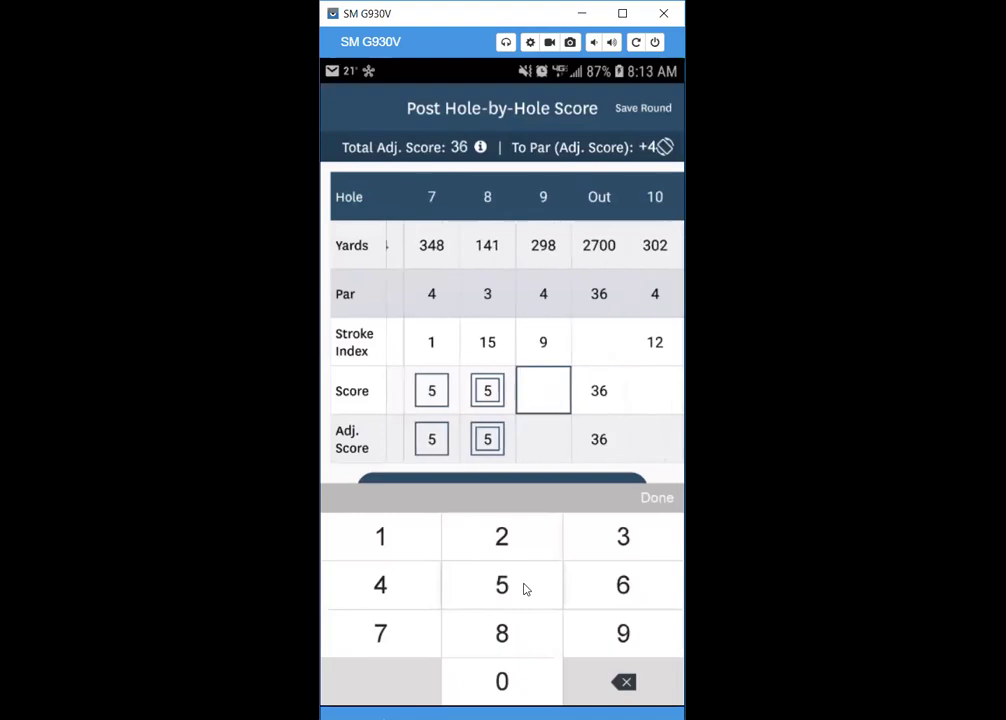
{"action": "left_click", "coordinate": [523, 589]}
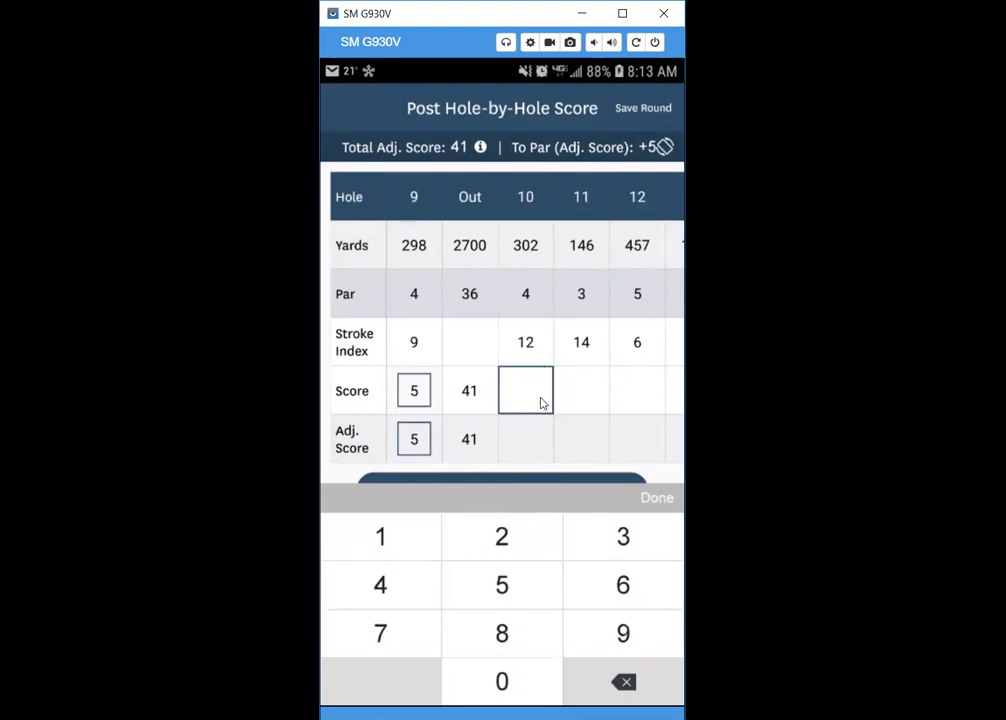
- Enter the back-nine scores for a 43 in and post the 84 round
{"action": "left_click", "coordinate": [404, 590]}
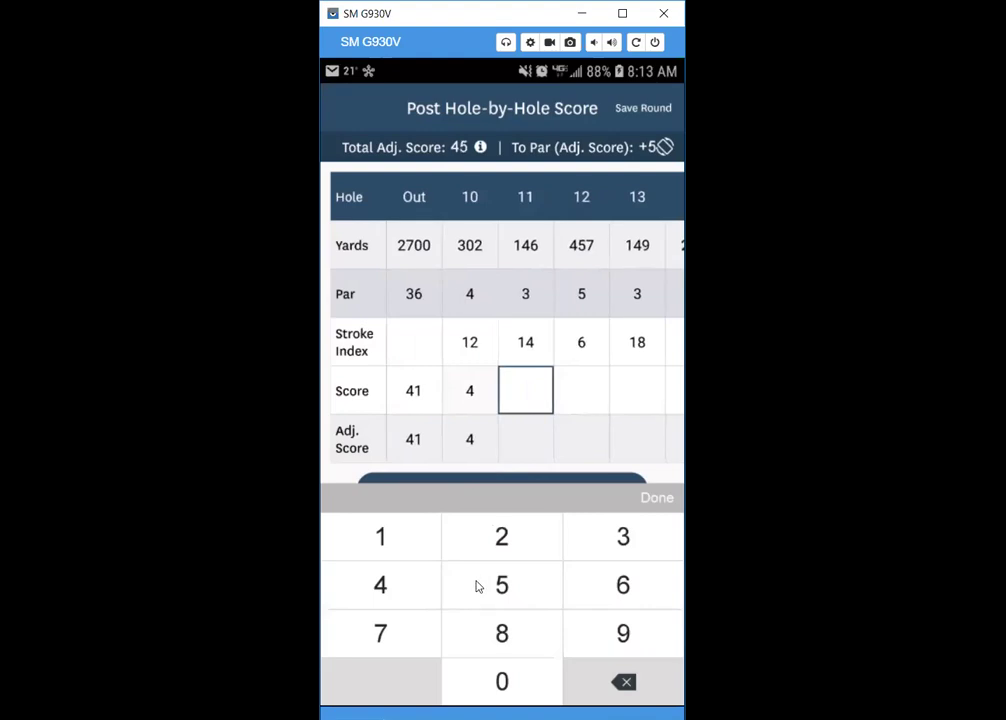
{"action": "left_click", "coordinate": [476, 587]}
{"action": "left_click", "coordinate": [395, 586]}
{"action": "left_click", "coordinate": [428, 593]}
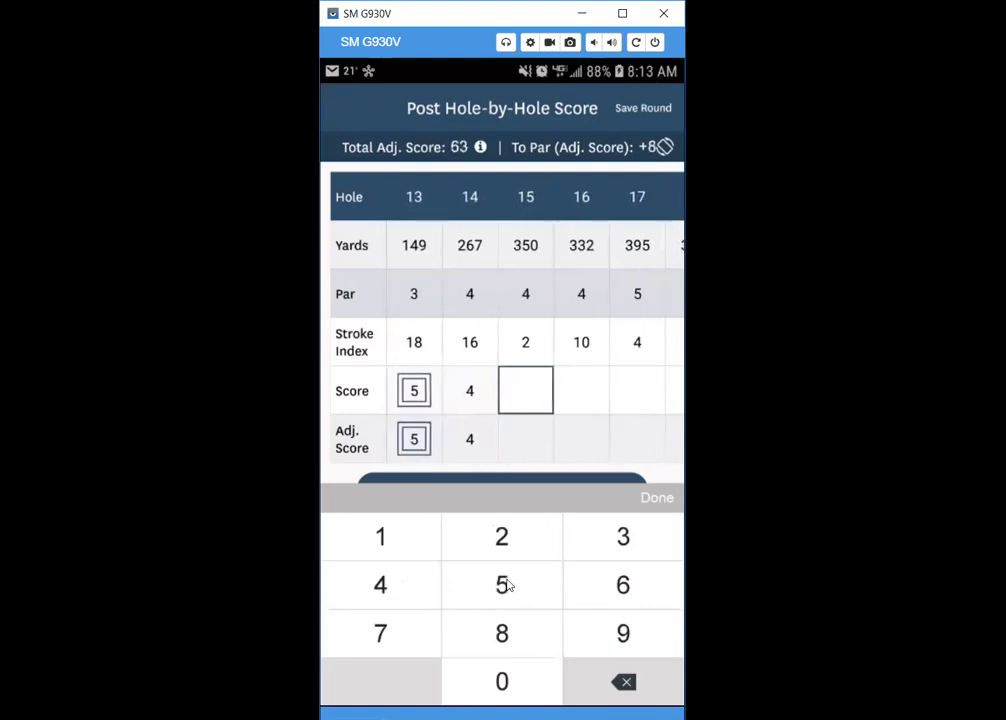
{"action": "left_click", "coordinate": [503, 585]}
{"action": "left_click", "coordinate": [604, 601]}
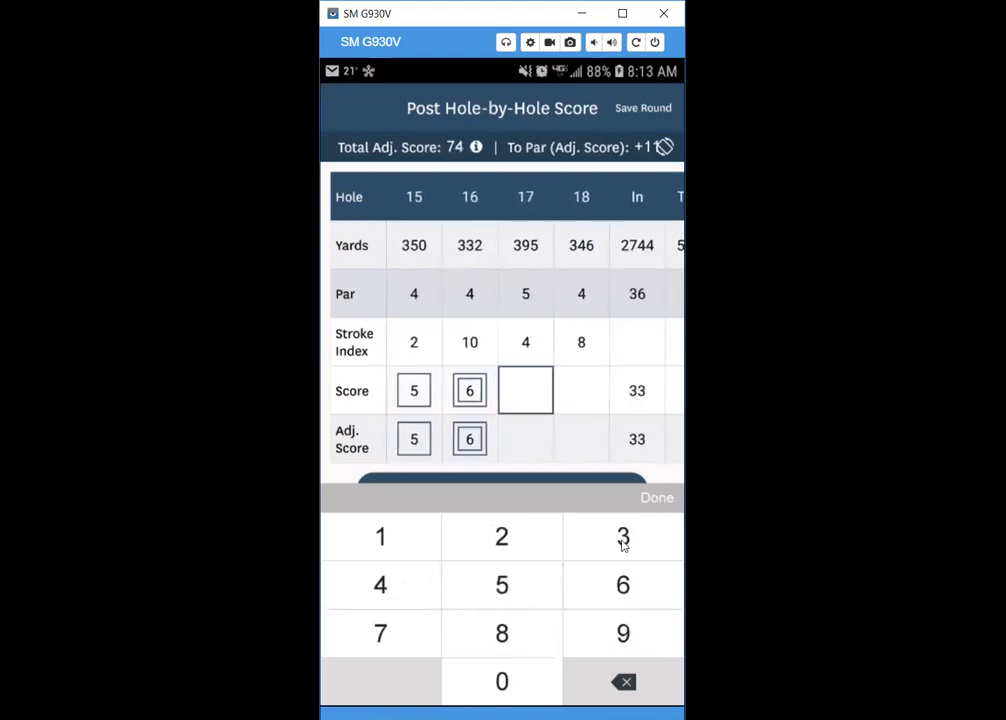
{"action": "left_click", "coordinate": [618, 584]}
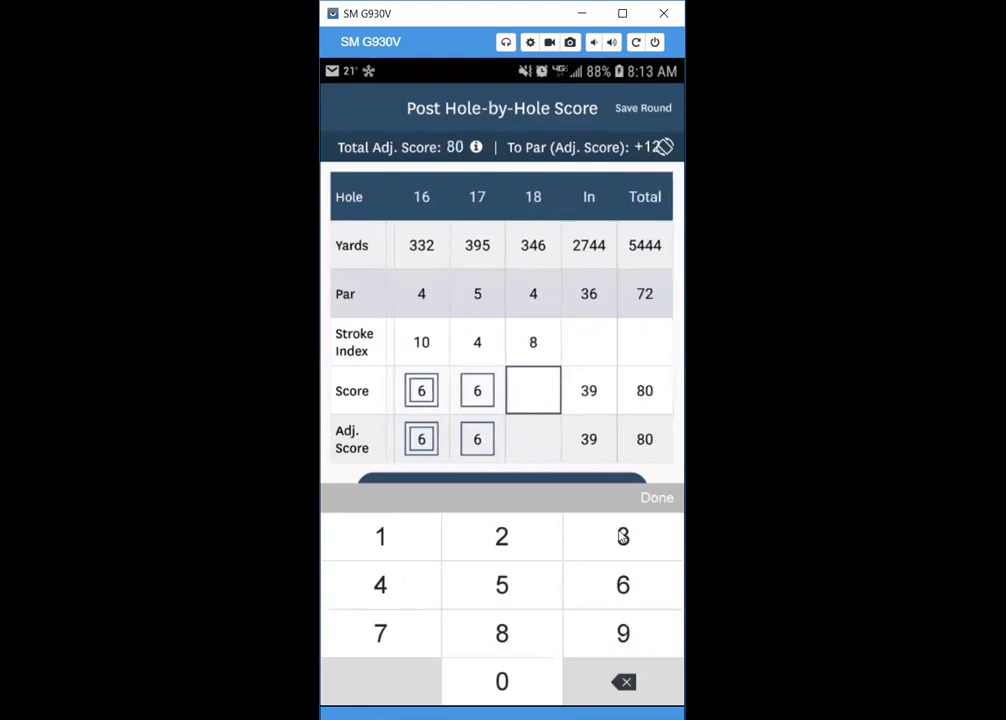
{"action": "left_click", "coordinate": [418, 581]}
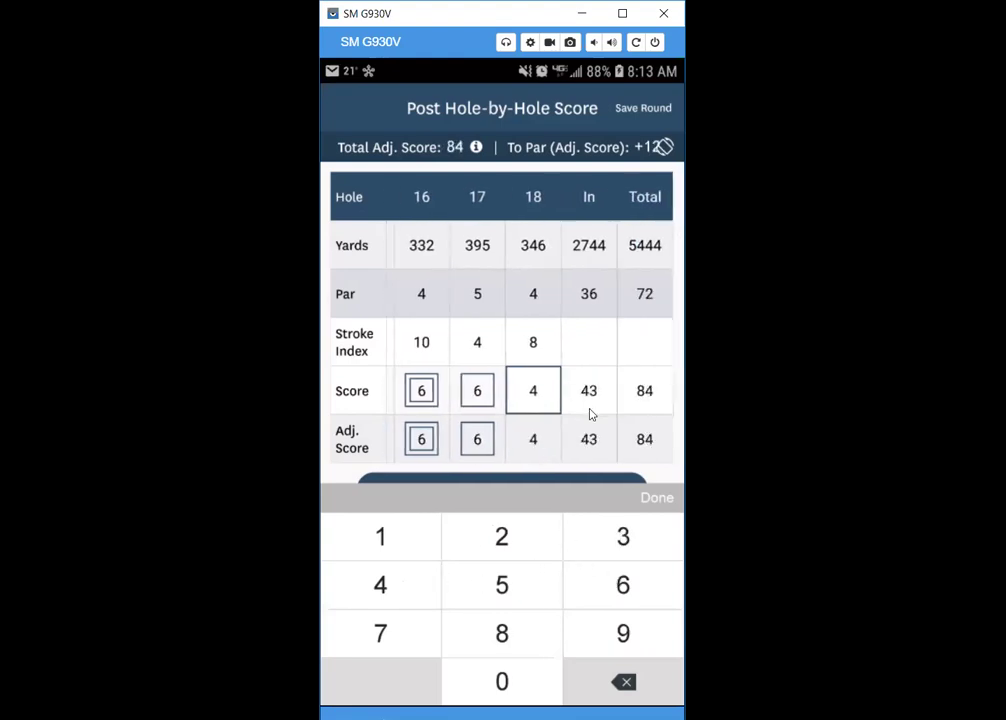
{"action": "left_click", "coordinate": [657, 499]}
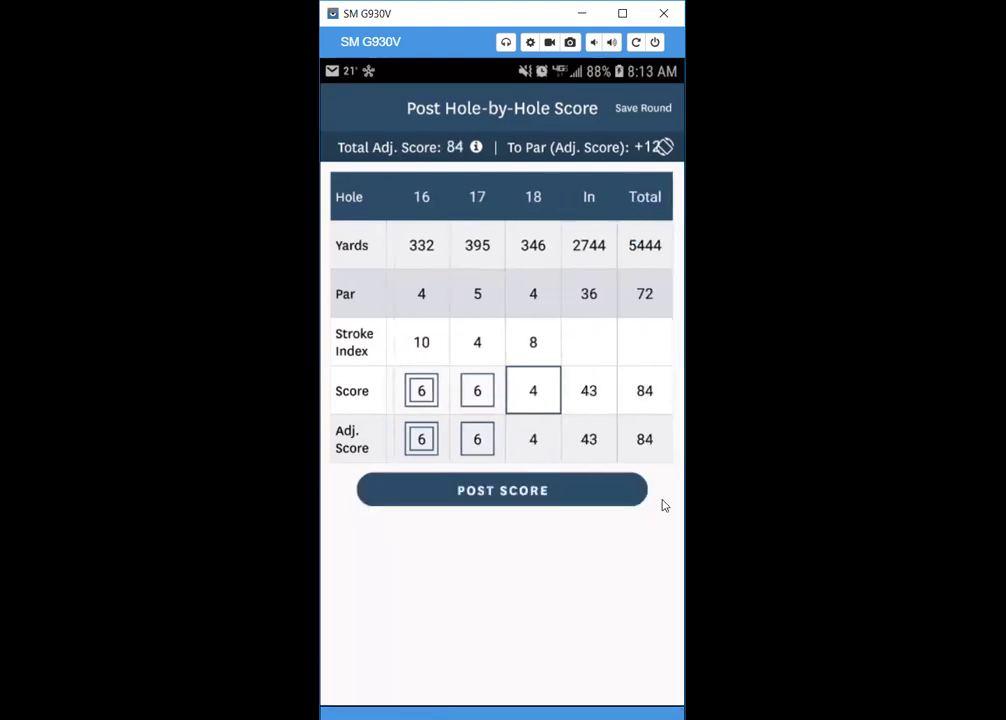
{"action": "left_click", "coordinate": [505, 500]}
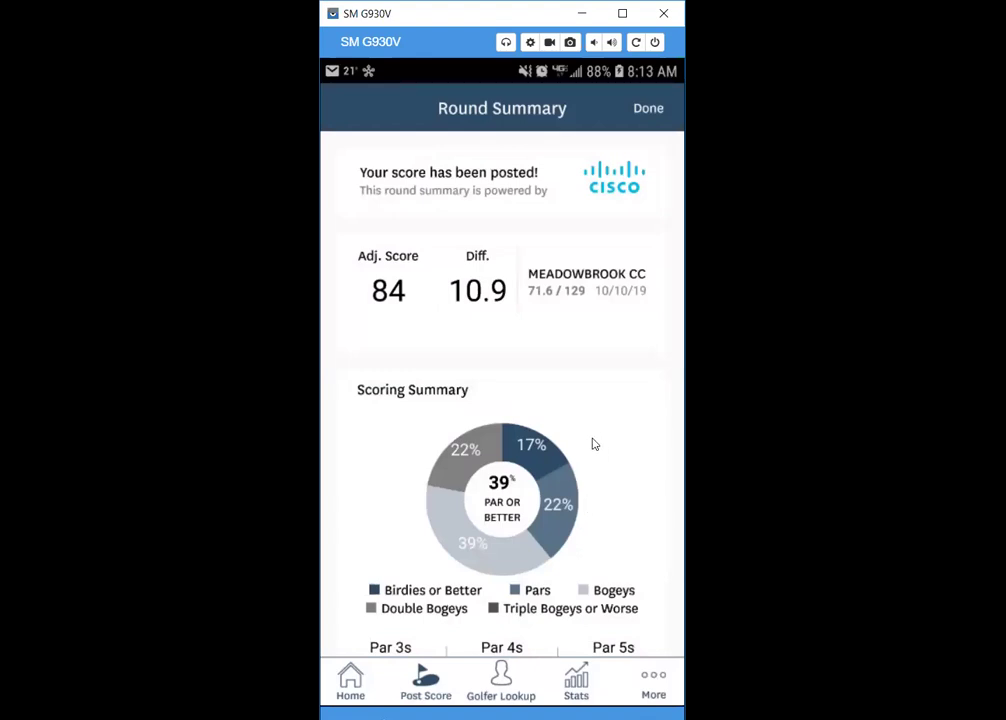
- Scroll through the scoring breakdown and par averages, then close the summary to go Home
{"action": "scroll", "coordinate": [595, 429], "scroll_direction": "down", "scroll_amount": 2}
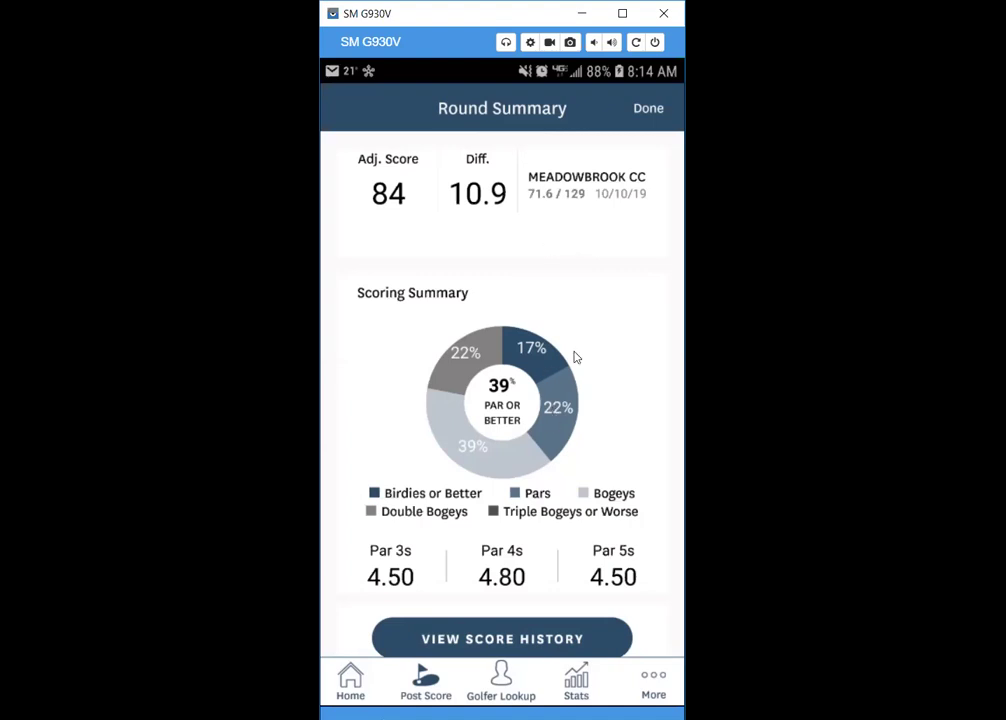
{"action": "left_click", "coordinate": [645, 108]}
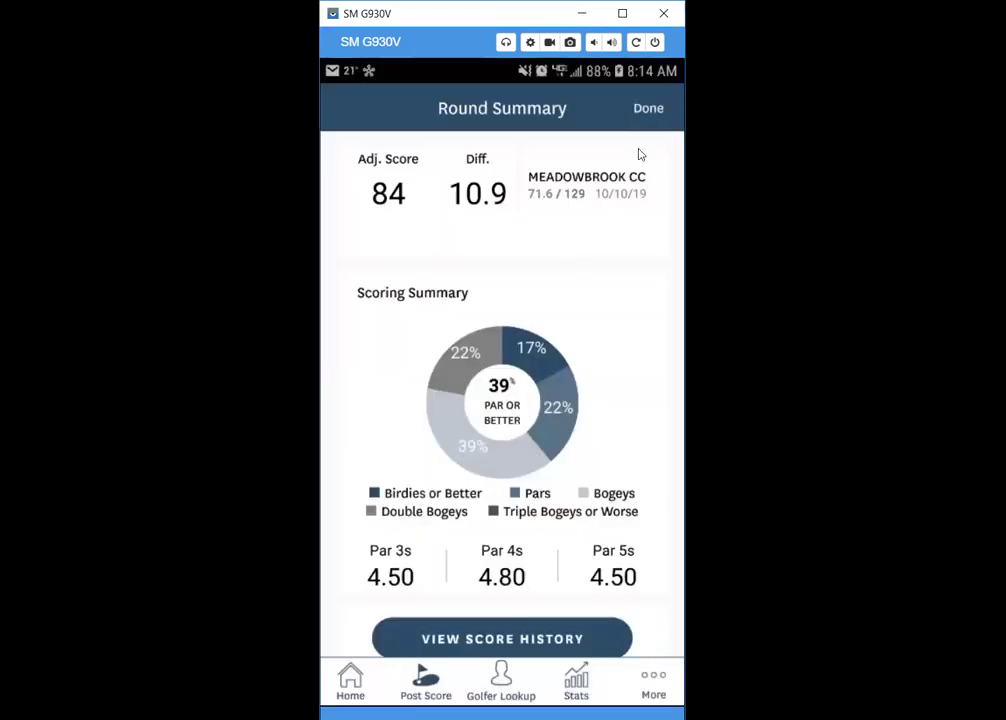
{"action": "left_click", "coordinate": [646, 110]}
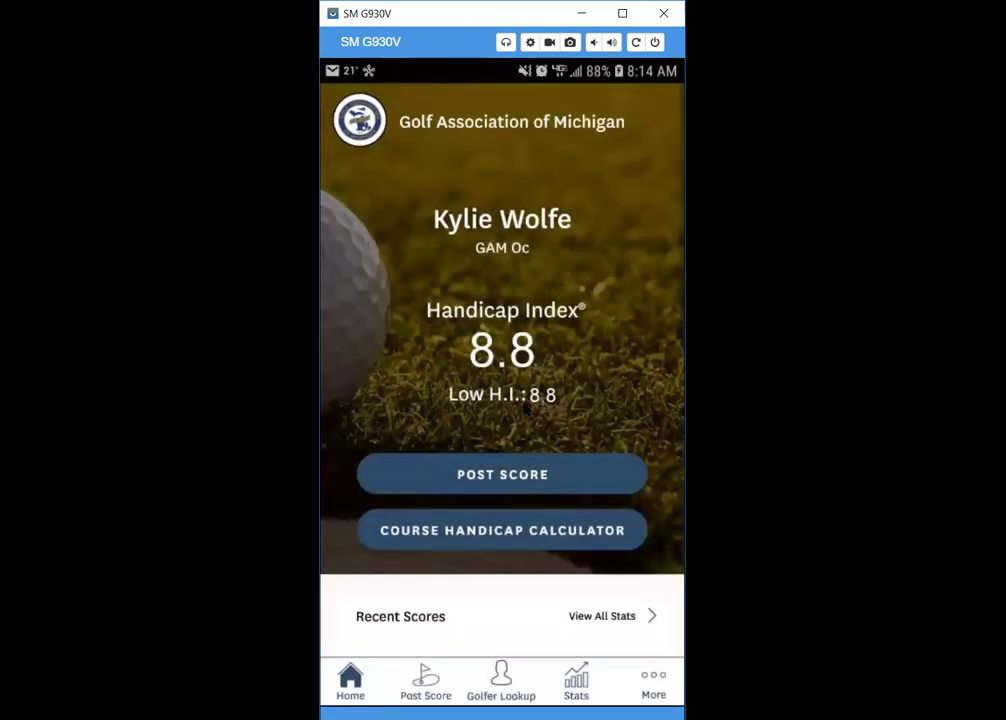
- Start a Hole-by-Hole with Stats score and pick Grand Cypress Golf Club NEW COURSE from Recently Played
{"action": "left_click", "coordinate": [510, 474]}
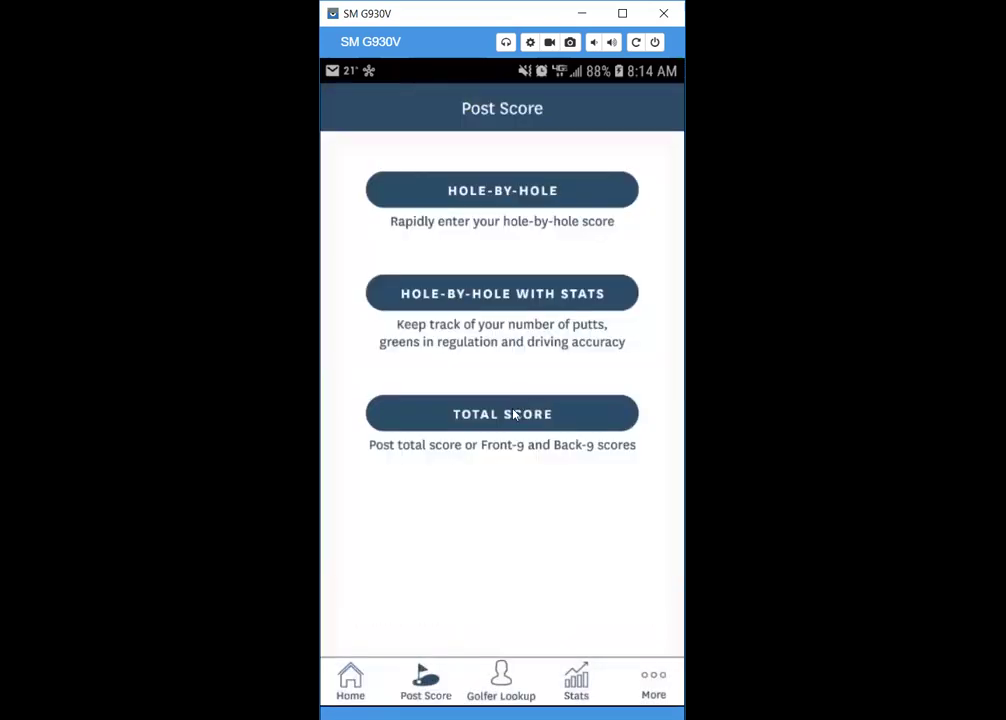
{"action": "left_click", "coordinate": [489, 300]}
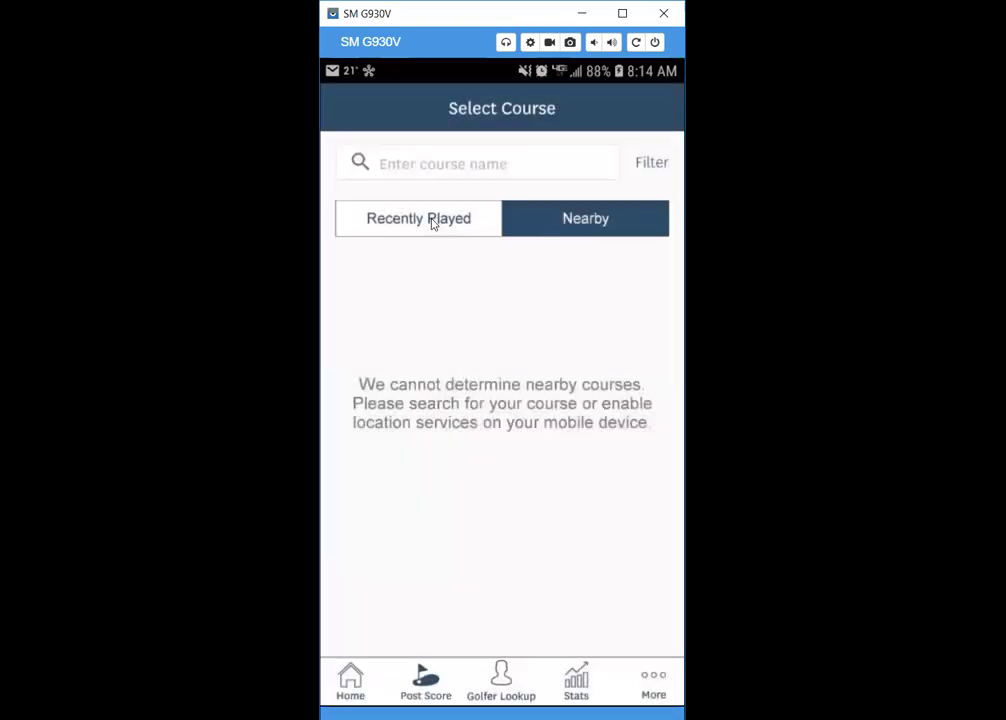
{"action": "left_click", "coordinate": [433, 222]}
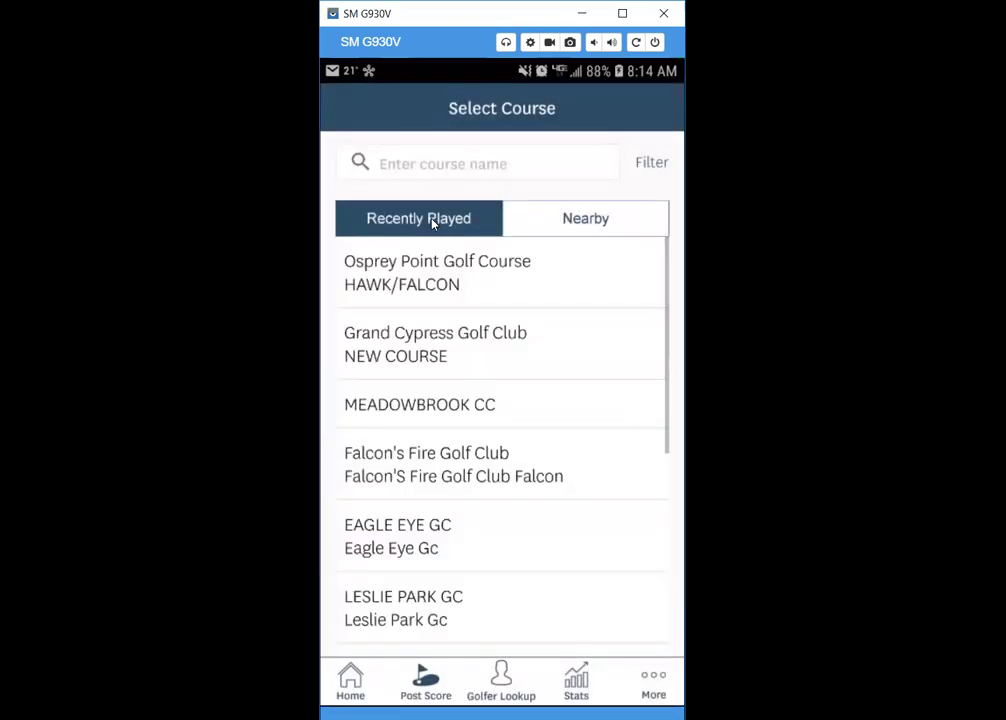
{"action": "left_click", "coordinate": [427, 345]}
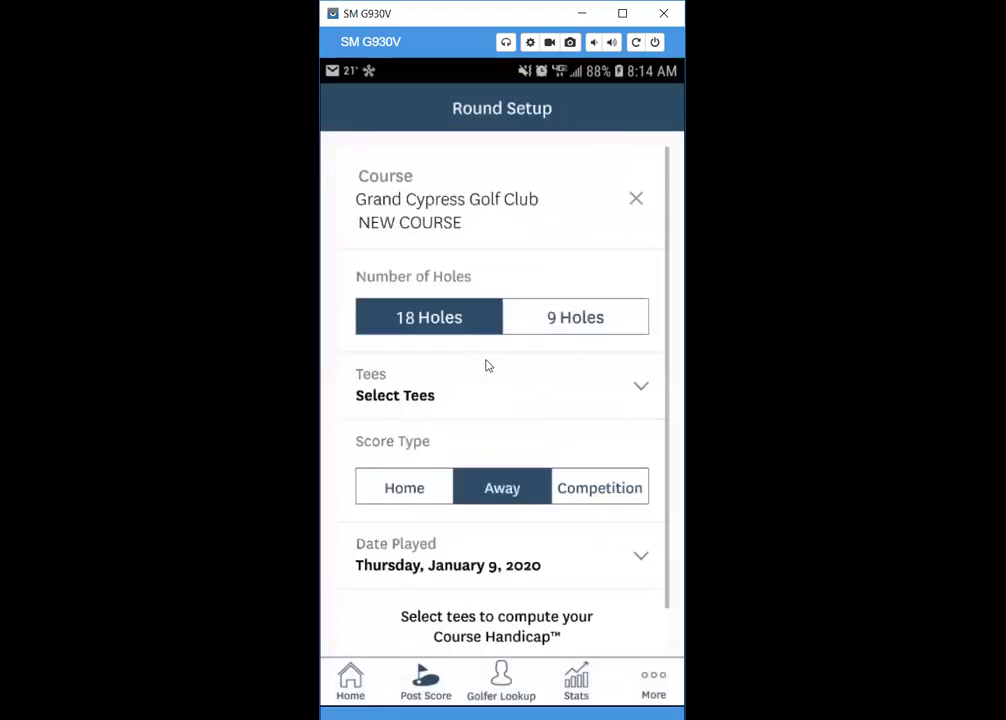
- Make it a 9-hole round from the WOMEN - Front 9 tees
{"action": "left_click", "coordinate": [550, 319]}
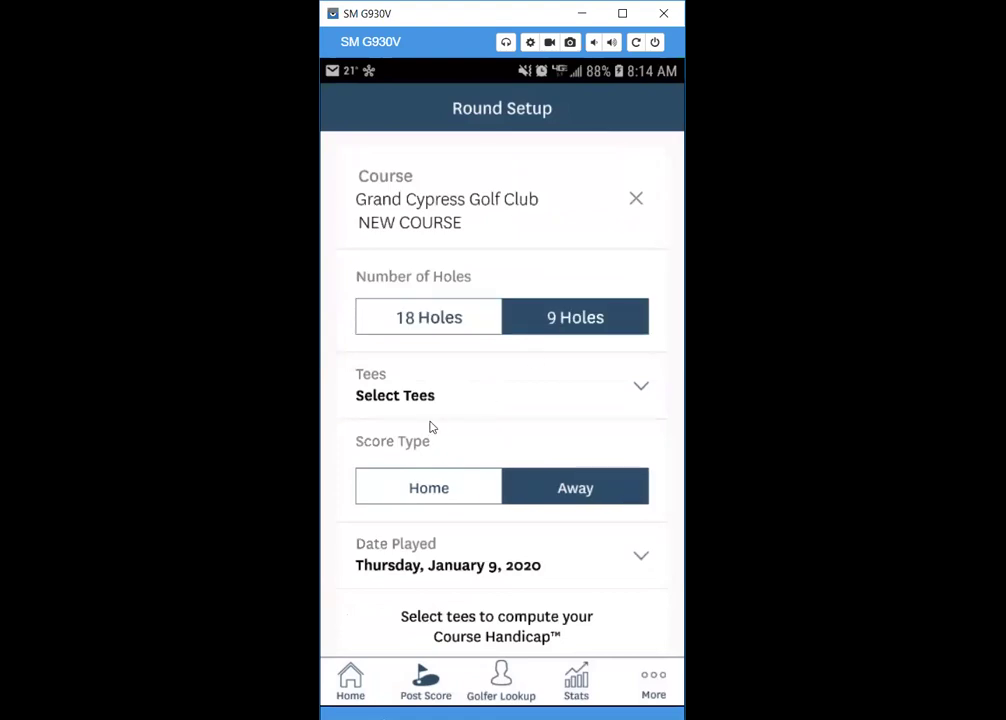
{"action": "left_click", "coordinate": [415, 399]}
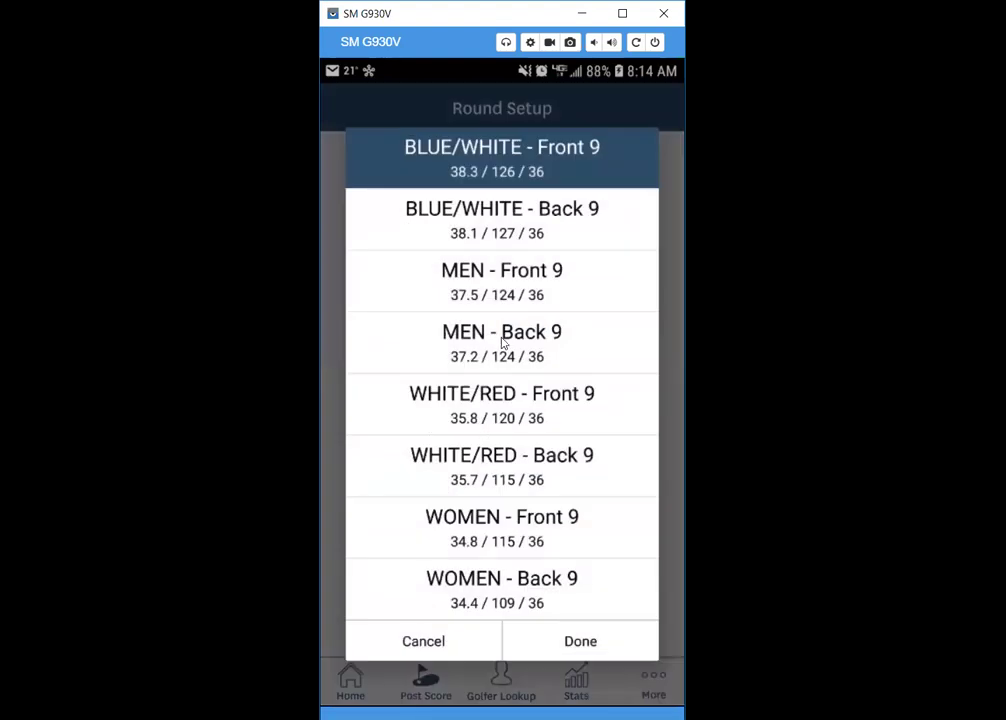
{"action": "left_click", "coordinate": [515, 525]}
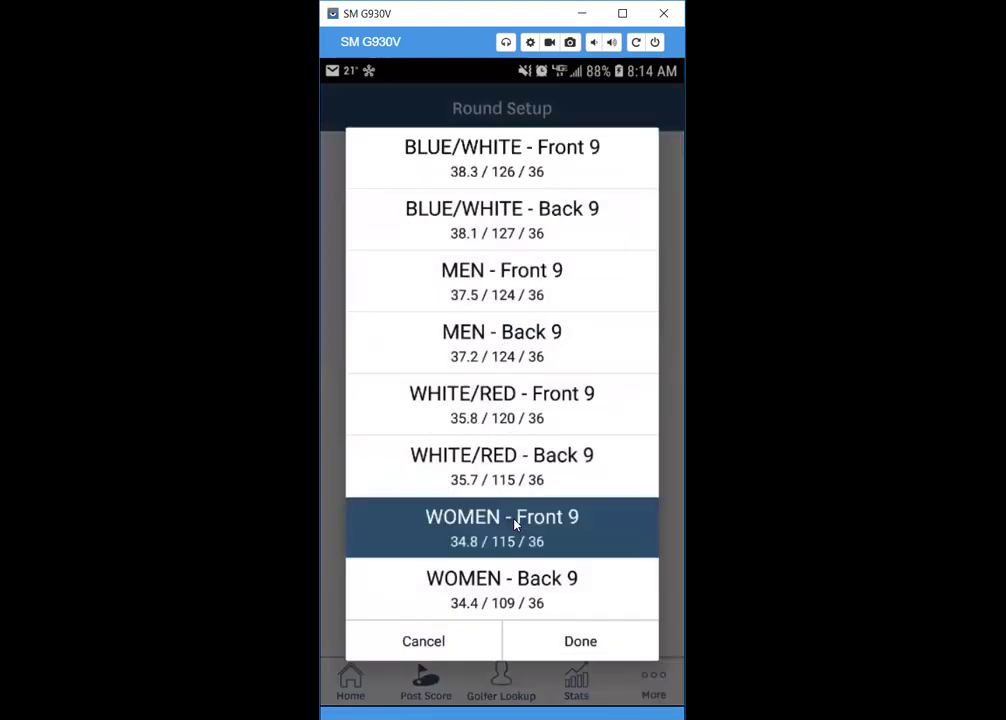
{"action": "left_click", "coordinate": [585, 642]}
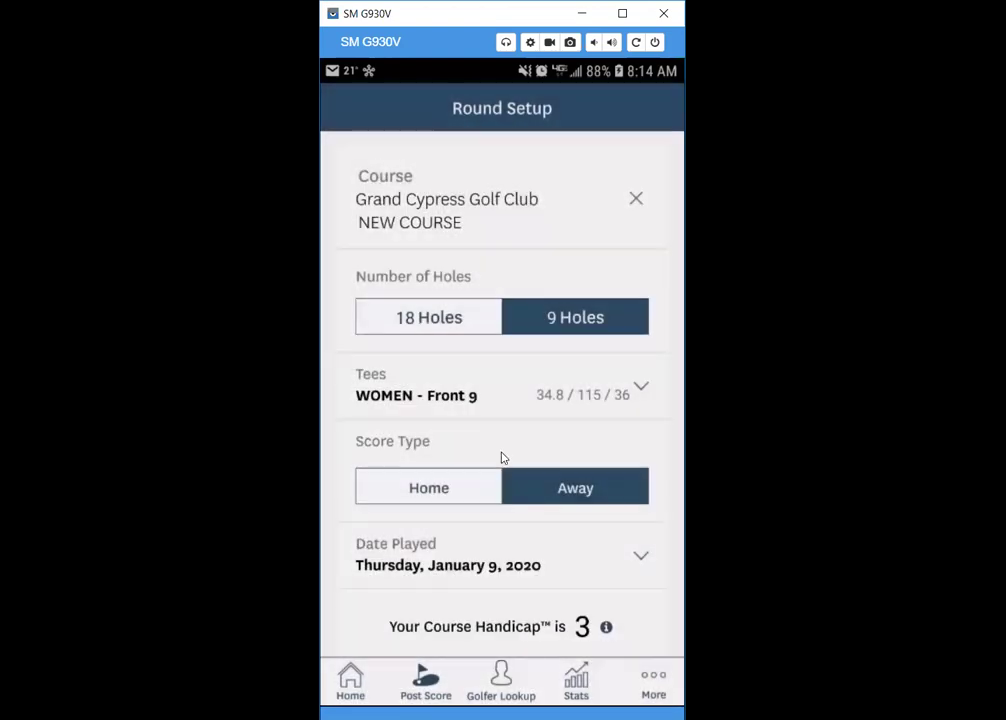
- Set the date played to January 8, 2020 and begin hole-by-hole scoring
{"action": "left_click", "coordinate": [466, 568]}
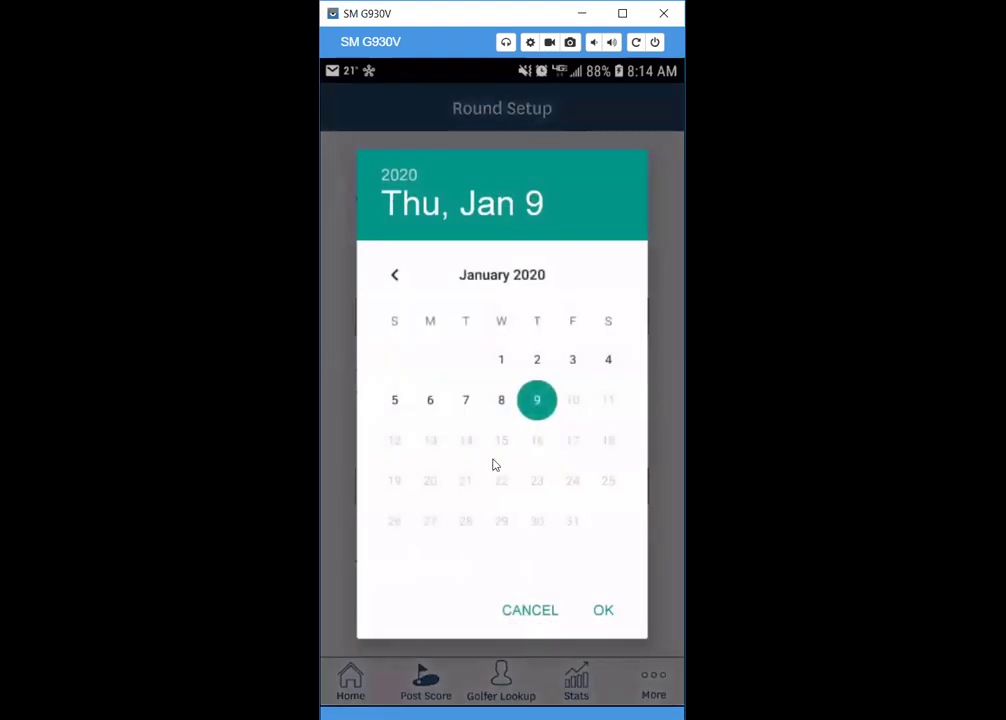
{"action": "left_click", "coordinate": [502, 403]}
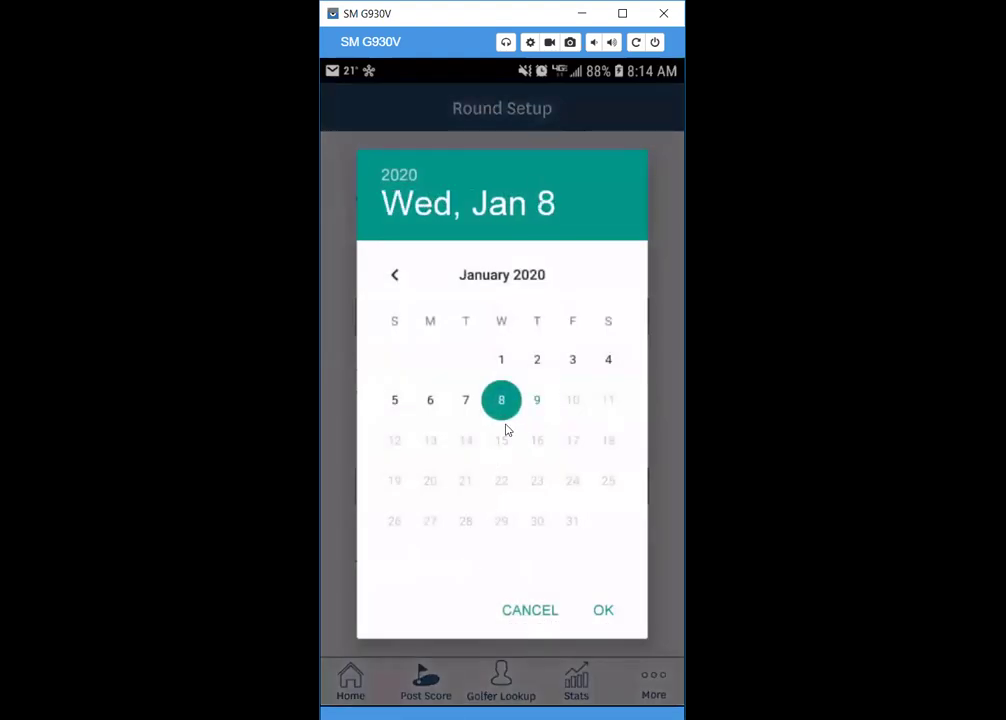
{"action": "left_click", "coordinate": [603, 611]}
{"action": "scroll", "coordinate": [602, 584], "scroll_direction": "down", "scroll_amount": 1}
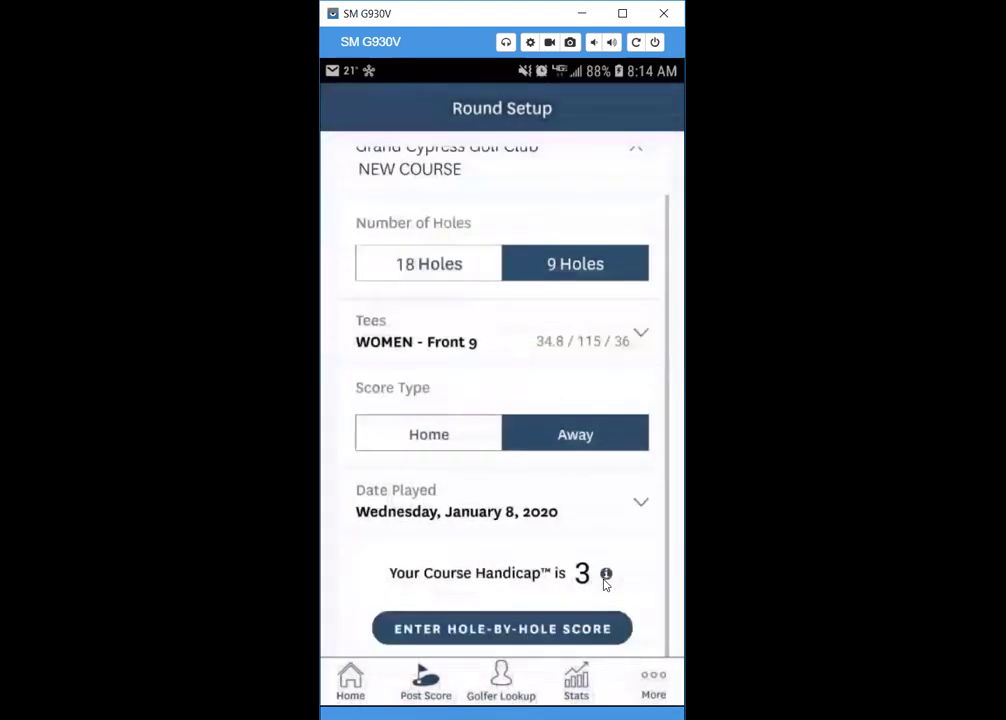
{"action": "left_click", "coordinate": [512, 629]}
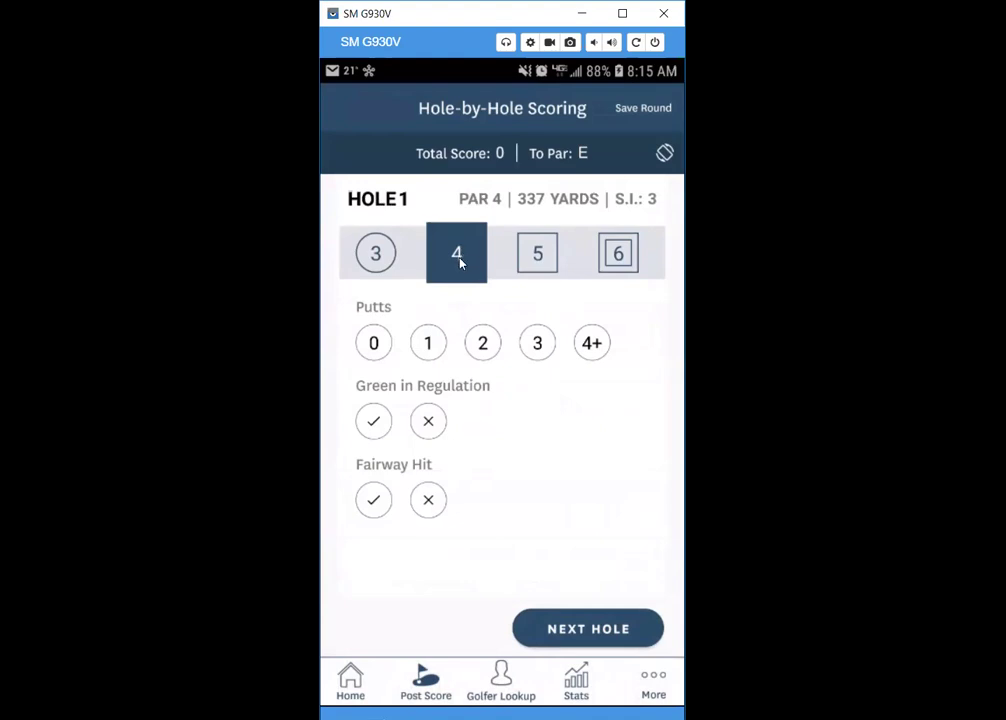
- Record hole 1 as a 5 with 3 putts, green and fairway hit
{"action": "left_click", "coordinate": [539, 258]}
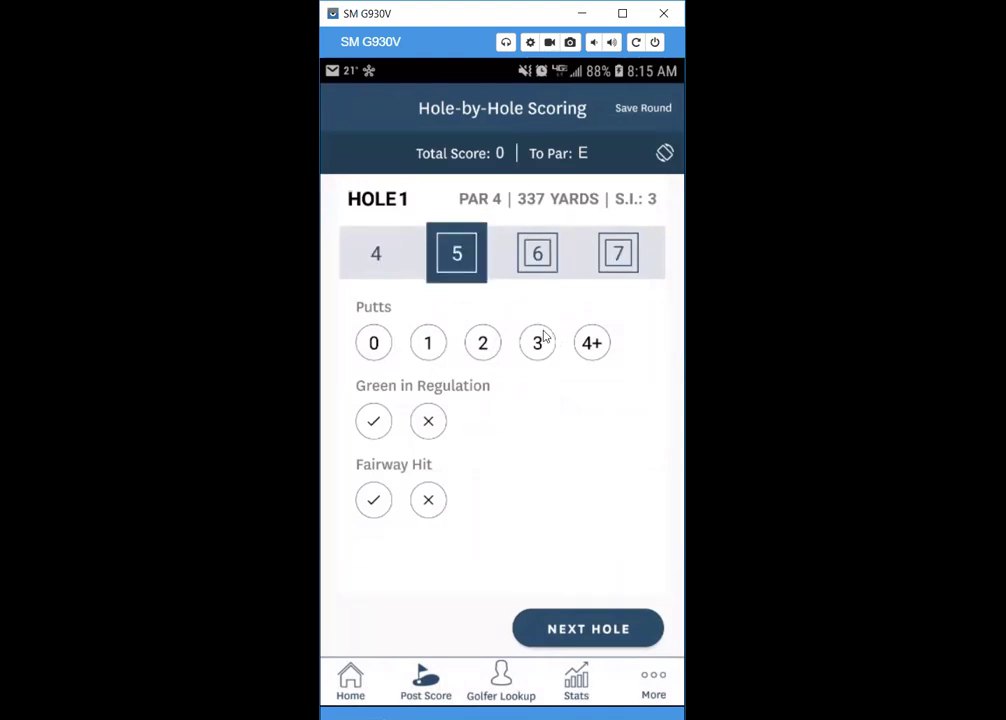
{"action": "left_click", "coordinate": [540, 340]}
{"action": "left_click", "coordinate": [370, 425]}
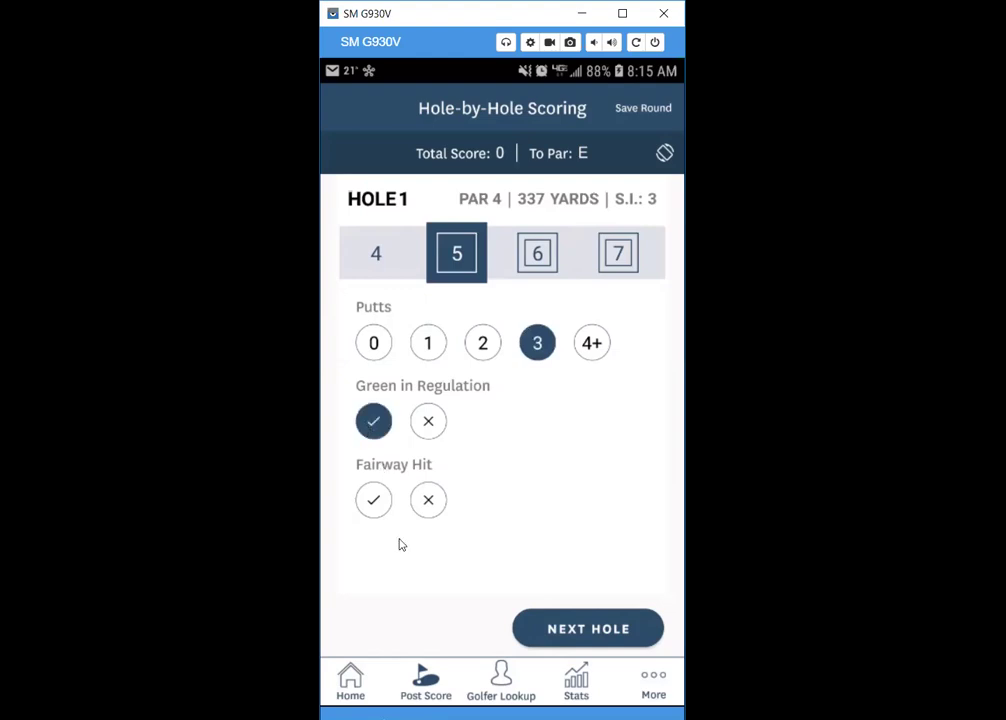
{"action": "left_click", "coordinate": [378, 503]}
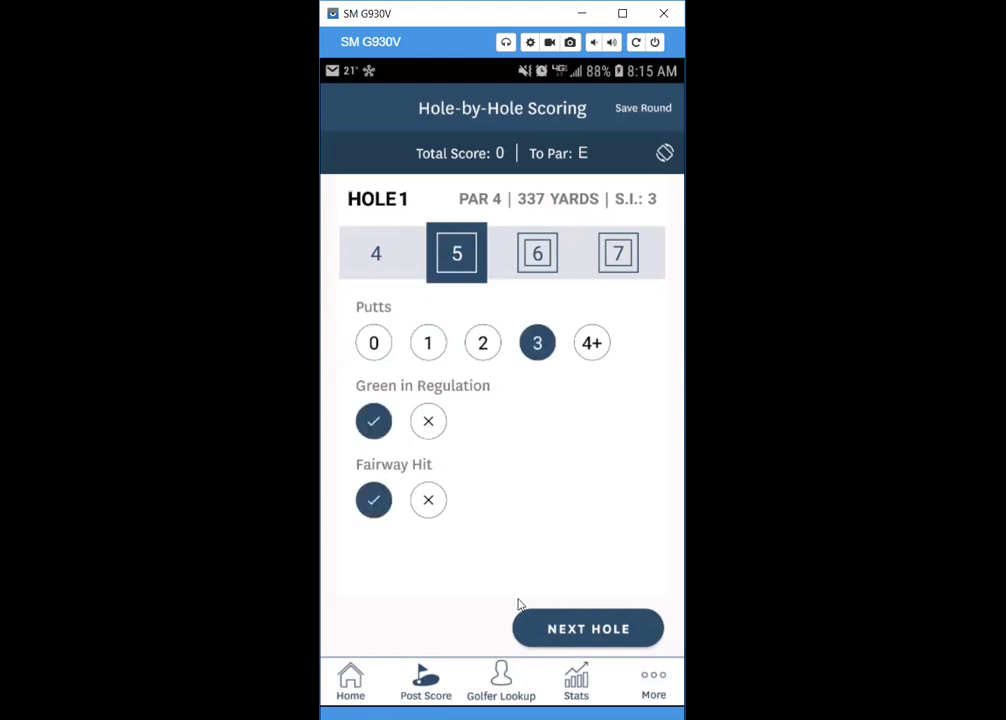
{"action": "left_click", "coordinate": [552, 634]}
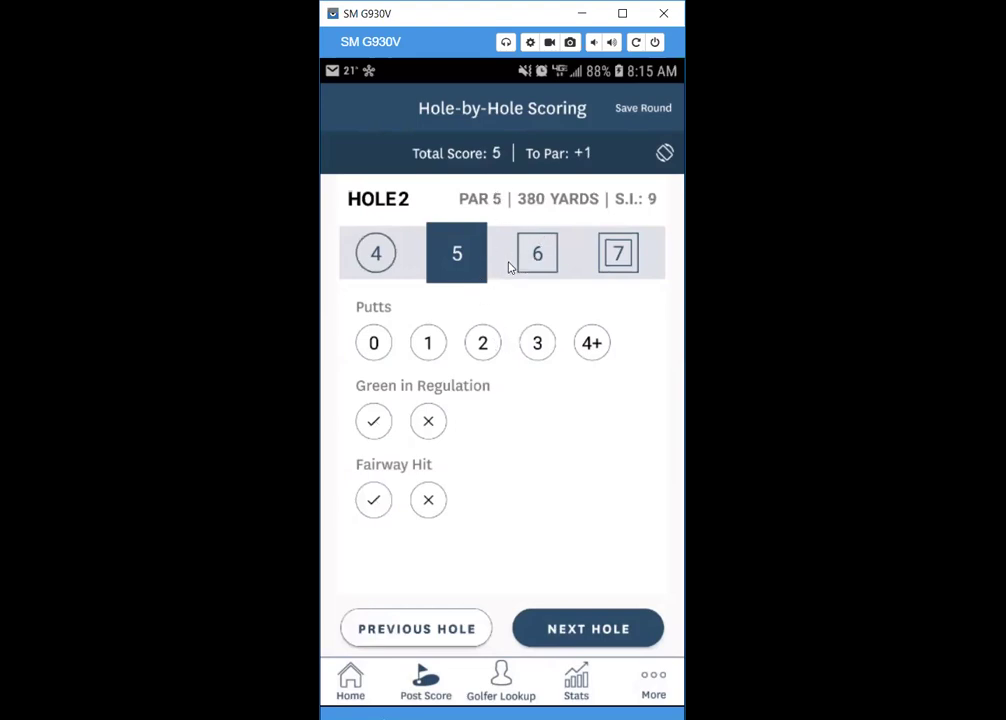
- Record hole 2 with 1 putt, green missed and fairway missed left
{"action": "left_click", "coordinate": [430, 343]}
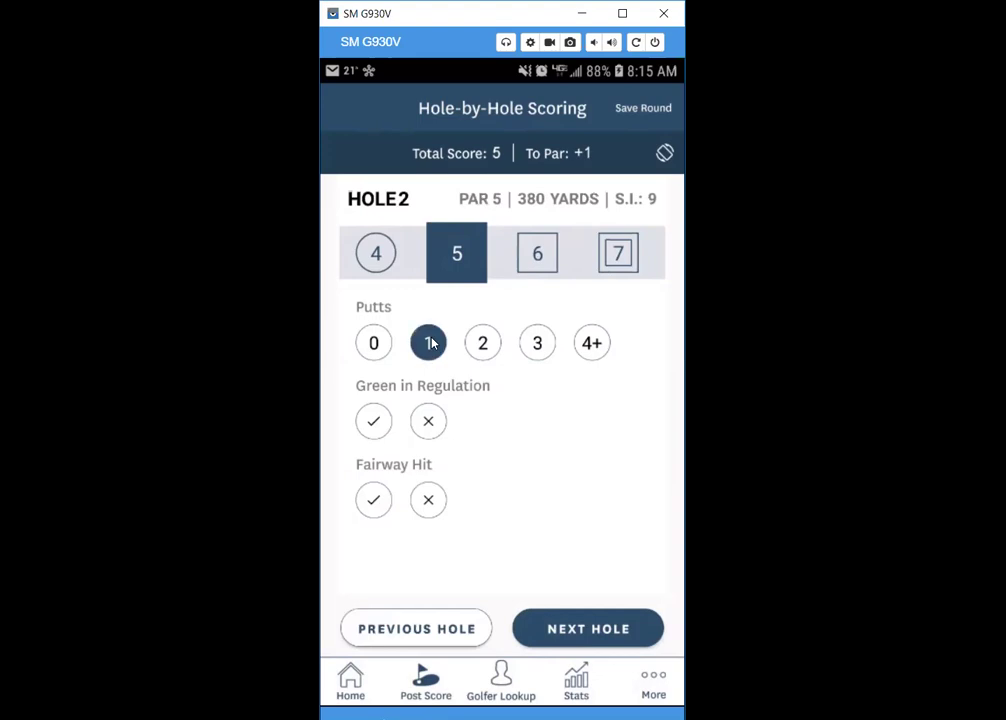
{"action": "left_click", "coordinate": [428, 421]}
{"action": "left_click", "coordinate": [427, 500]}
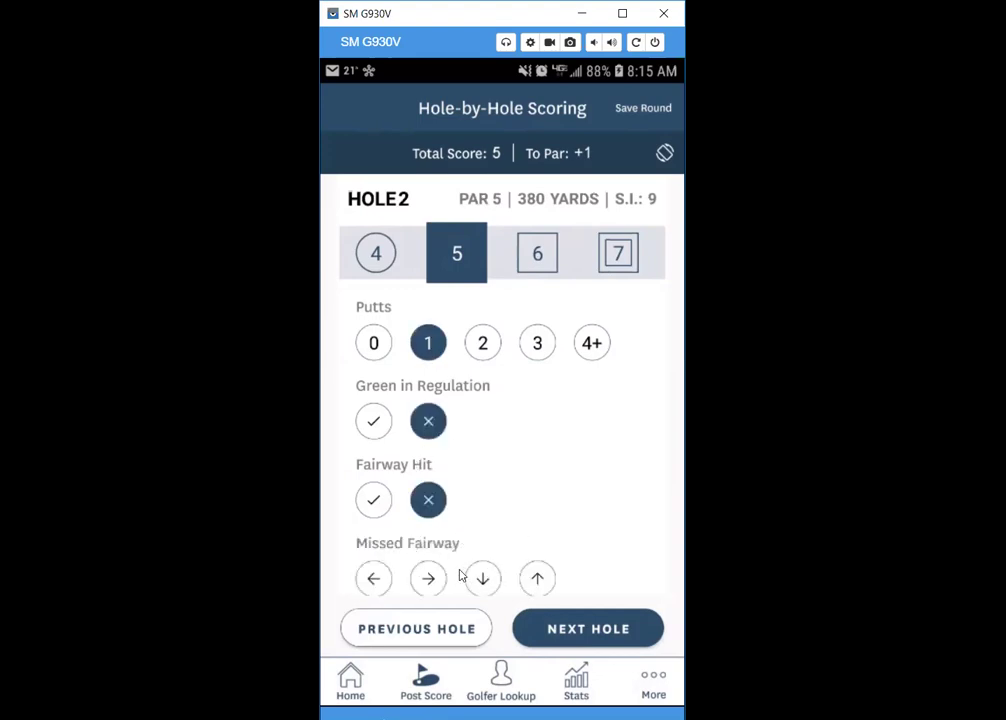
{"action": "left_click", "coordinate": [373, 579]}
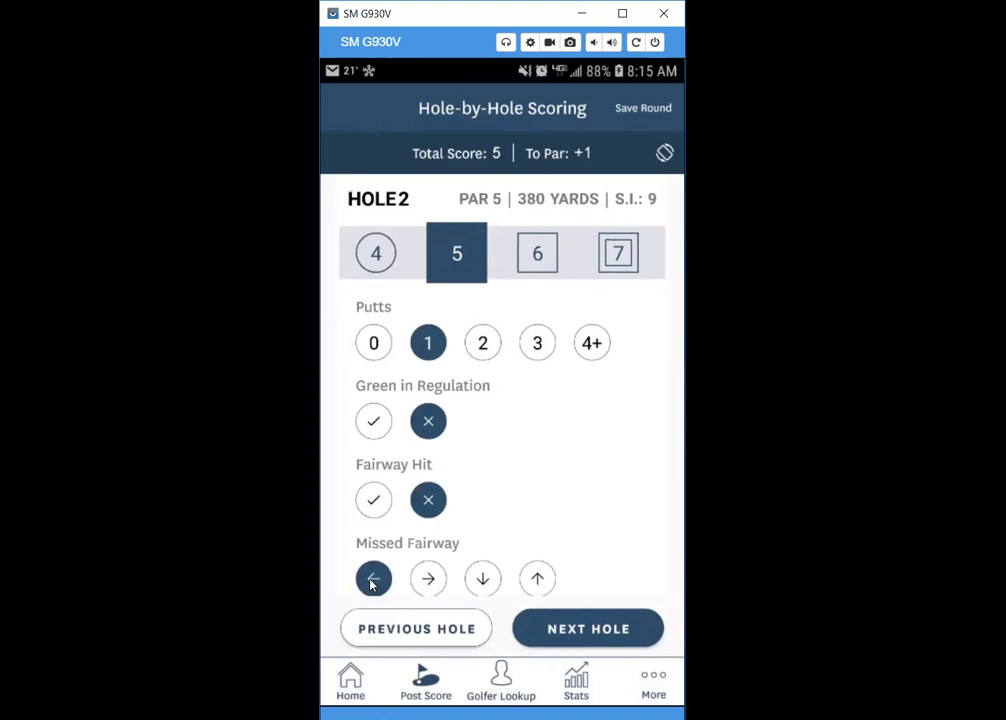
{"action": "left_click", "coordinate": [596, 631]}
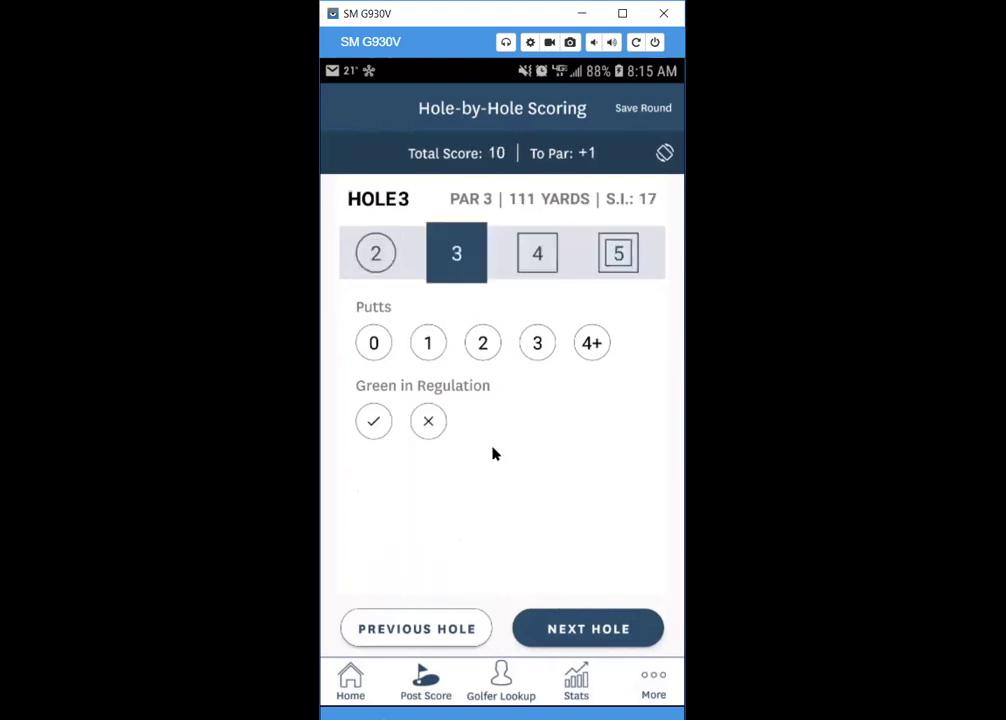
- Record 2 putts and green hit on holes 3 and 4, plus fairway hit on hole 4
{"action": "left_click", "coordinate": [481, 345]}
{"action": "left_click", "coordinate": [378, 424]}
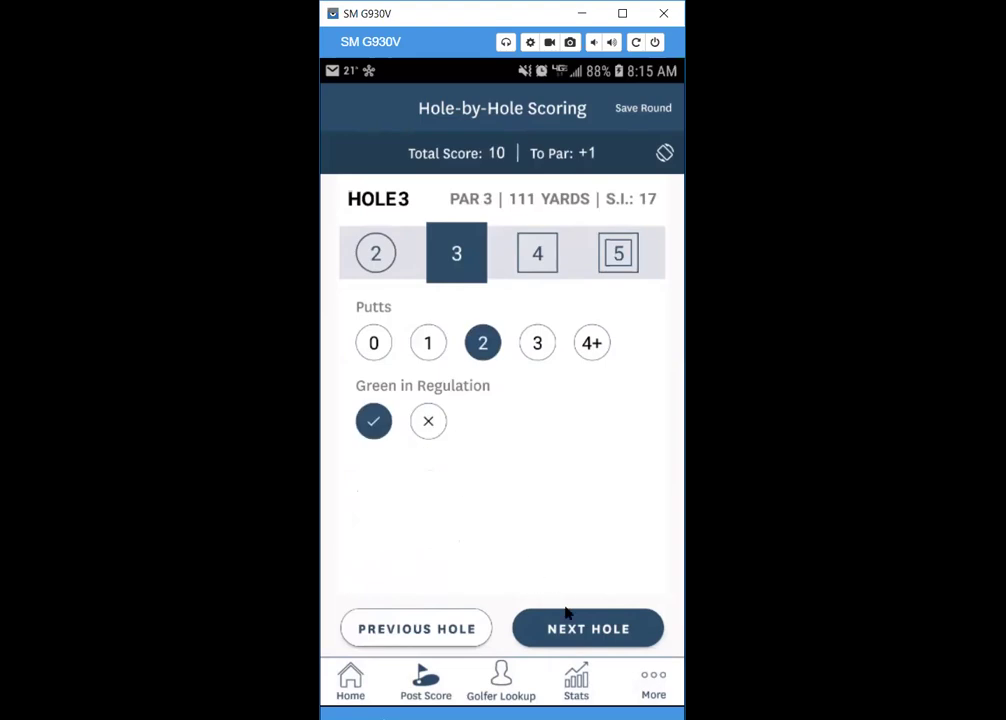
{"action": "left_click", "coordinate": [578, 630]}
{"action": "left_click", "coordinate": [486, 348]}
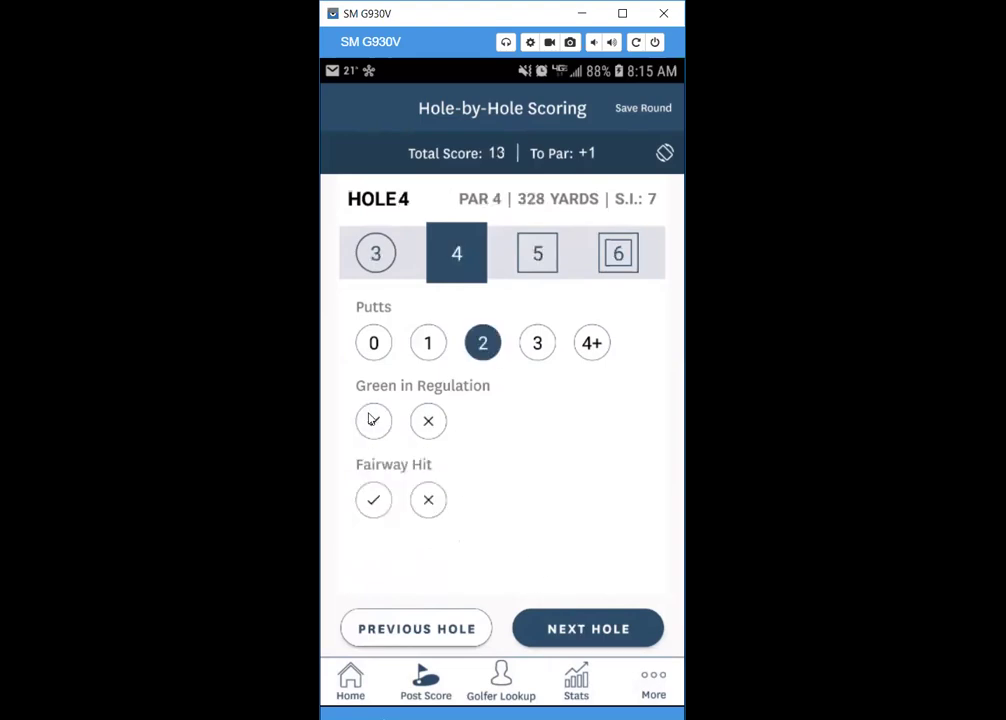
{"action": "left_click", "coordinate": [374, 422]}
{"action": "left_click", "coordinate": [375, 501]}
{"action": "left_click", "coordinate": [557, 626]}
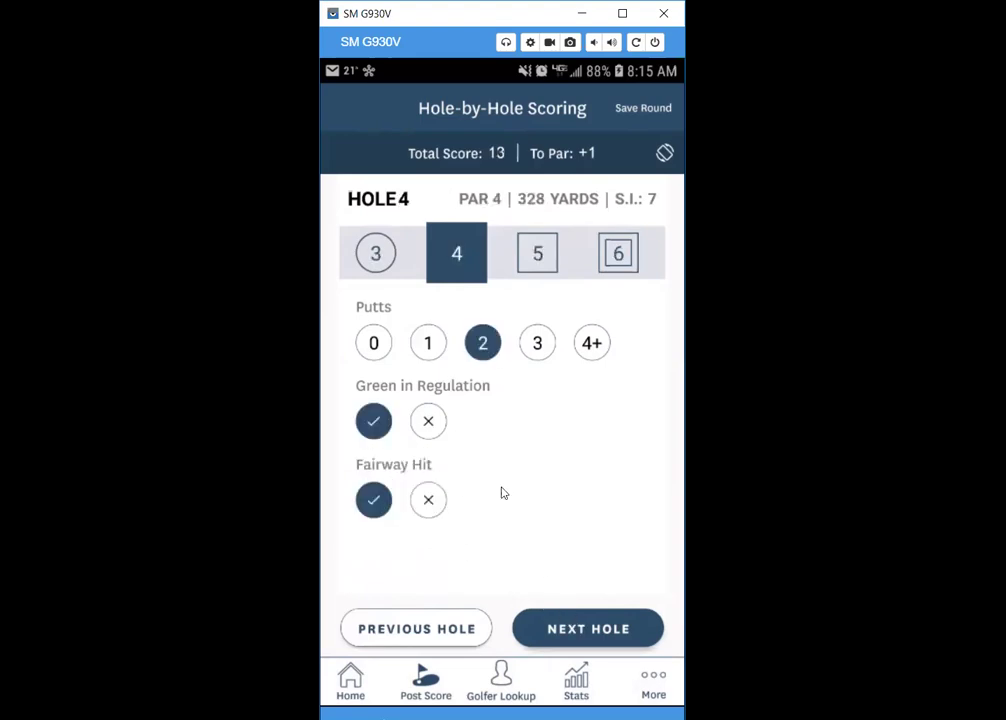
- Record 2 putts with green and fairway hit on holes 5 and 6
{"action": "left_click", "coordinate": [481, 343]}
{"action": "left_click", "coordinate": [373, 421]}
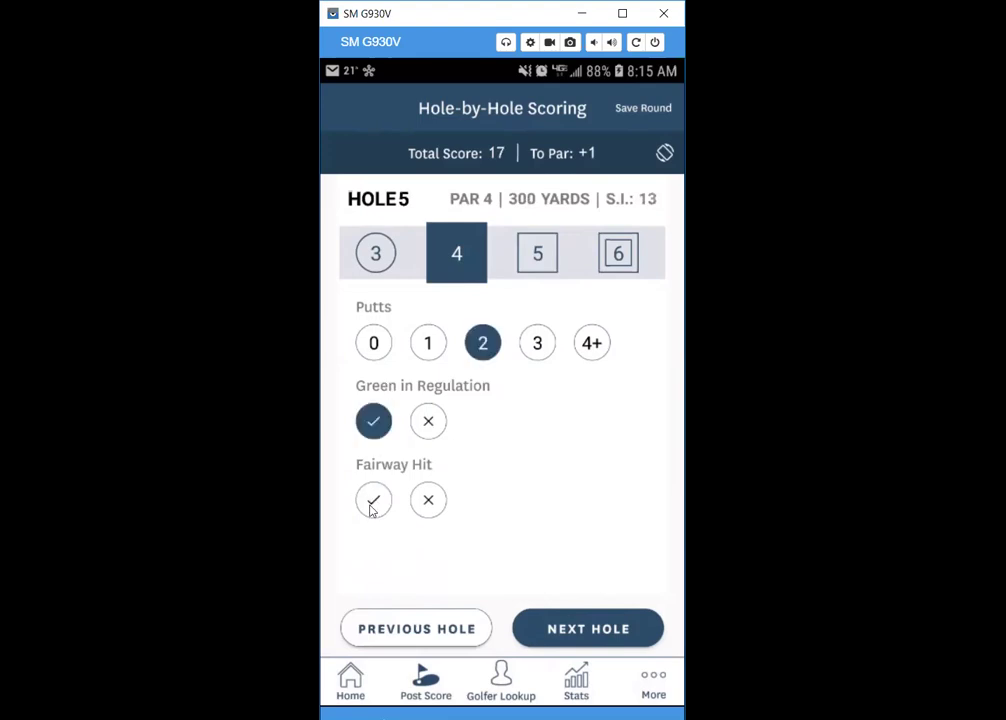
{"action": "left_click", "coordinate": [373, 502]}
{"action": "left_click", "coordinate": [564, 620]}
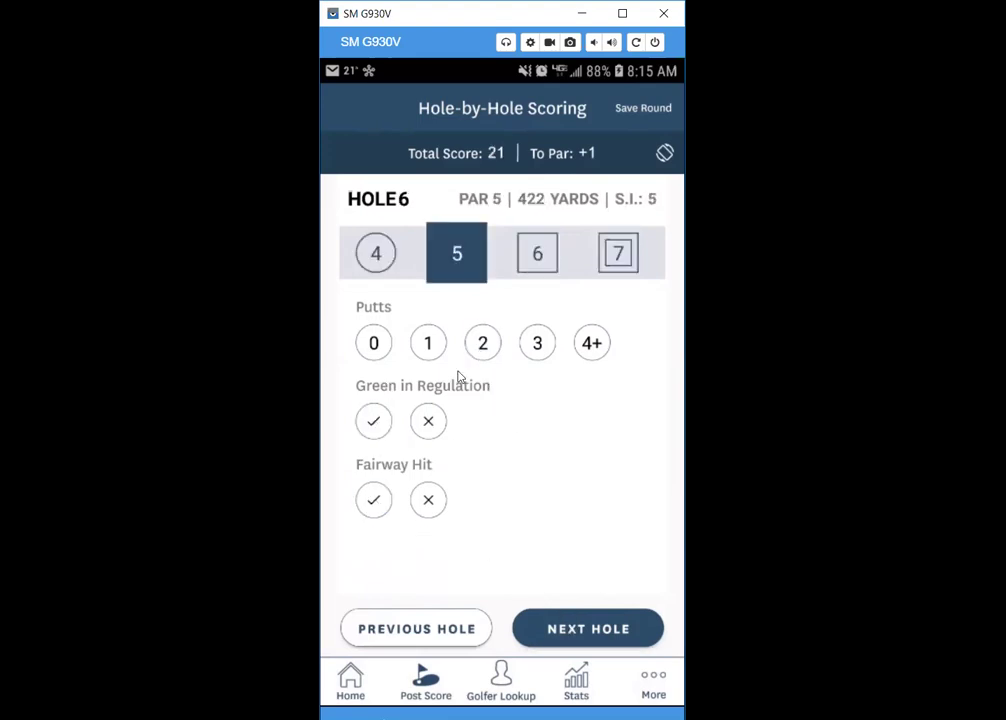
{"action": "left_click", "coordinate": [483, 343]}
{"action": "left_click", "coordinate": [374, 423]}
{"action": "left_click", "coordinate": [374, 503]}
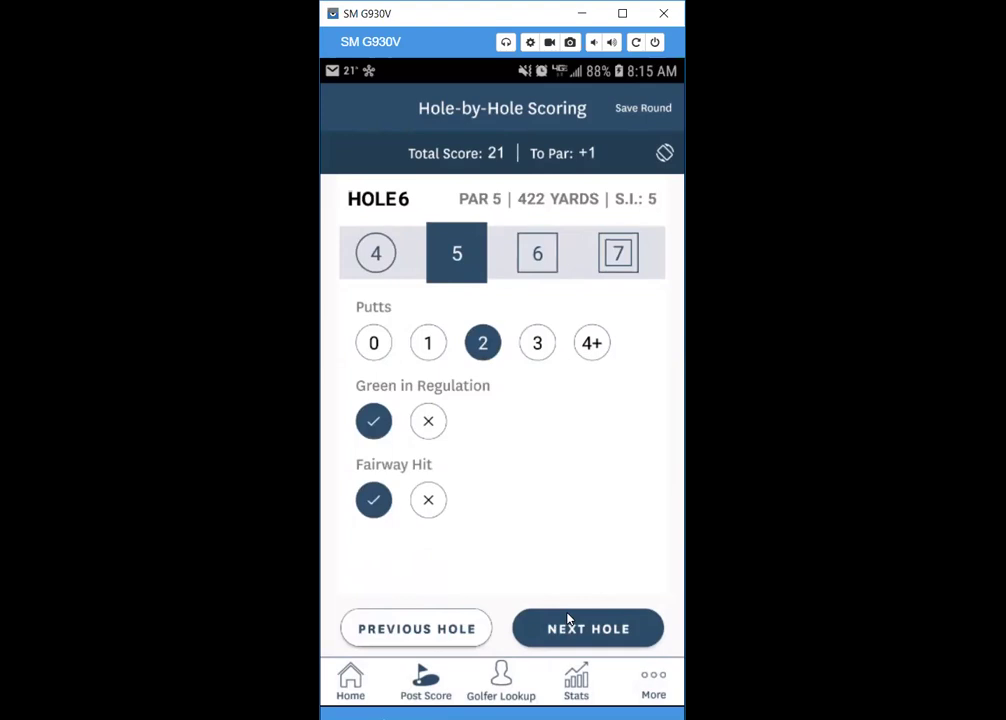
{"action": "left_click", "coordinate": [569, 620]}
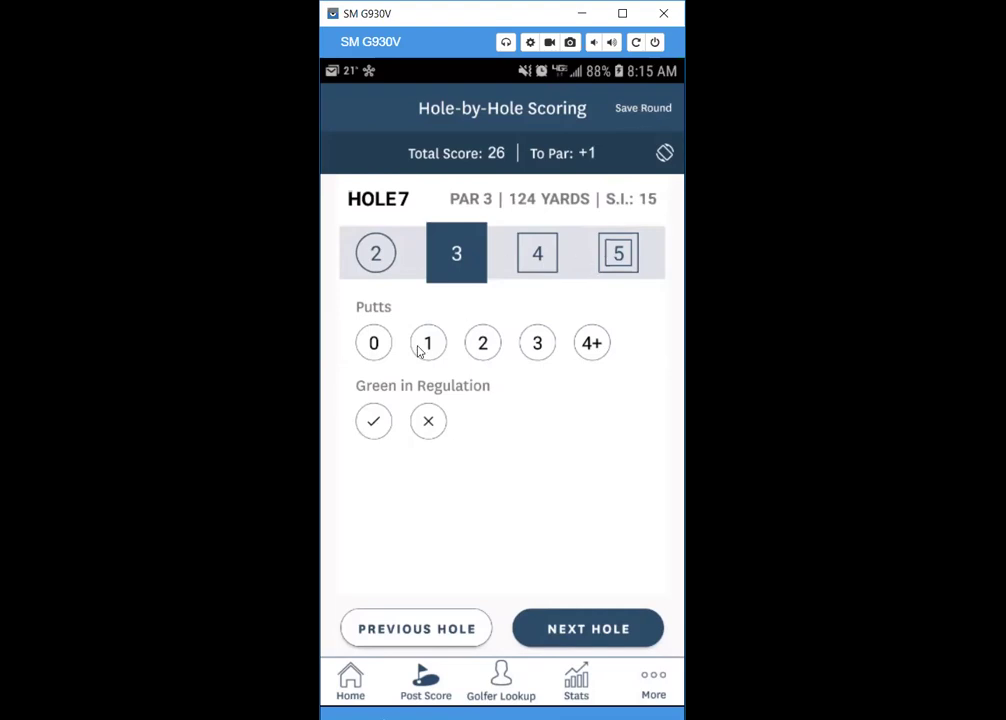
- Record 2 putts and green hit on holes 7–9, with fairways hit on holes 8 and 9
{"action": "left_click", "coordinate": [480, 343]}
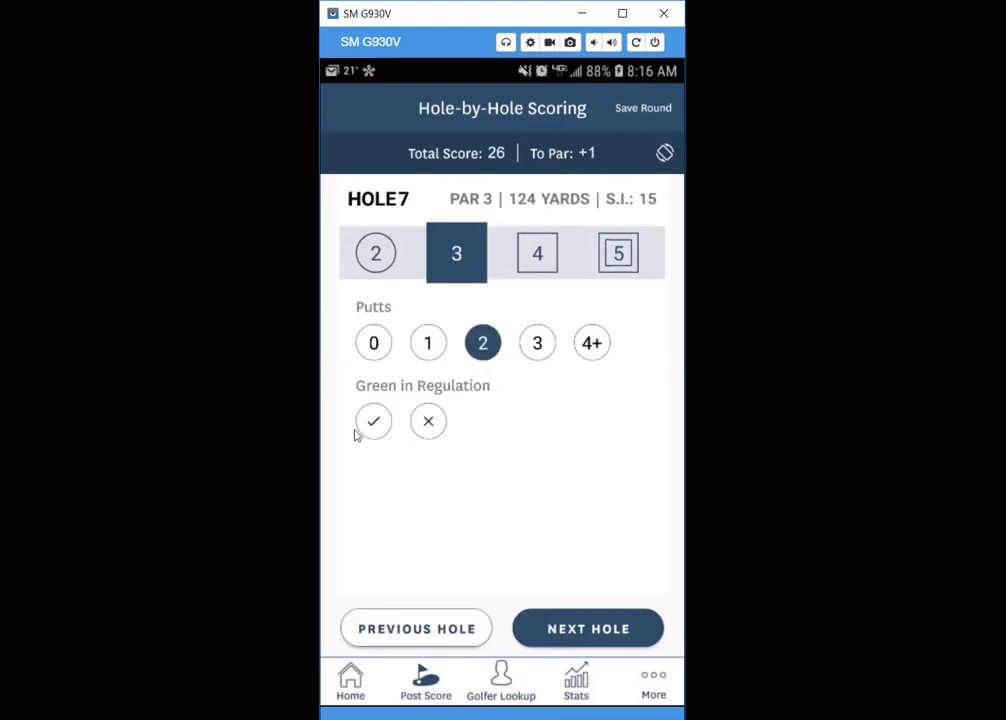
{"action": "left_click", "coordinate": [369, 426]}
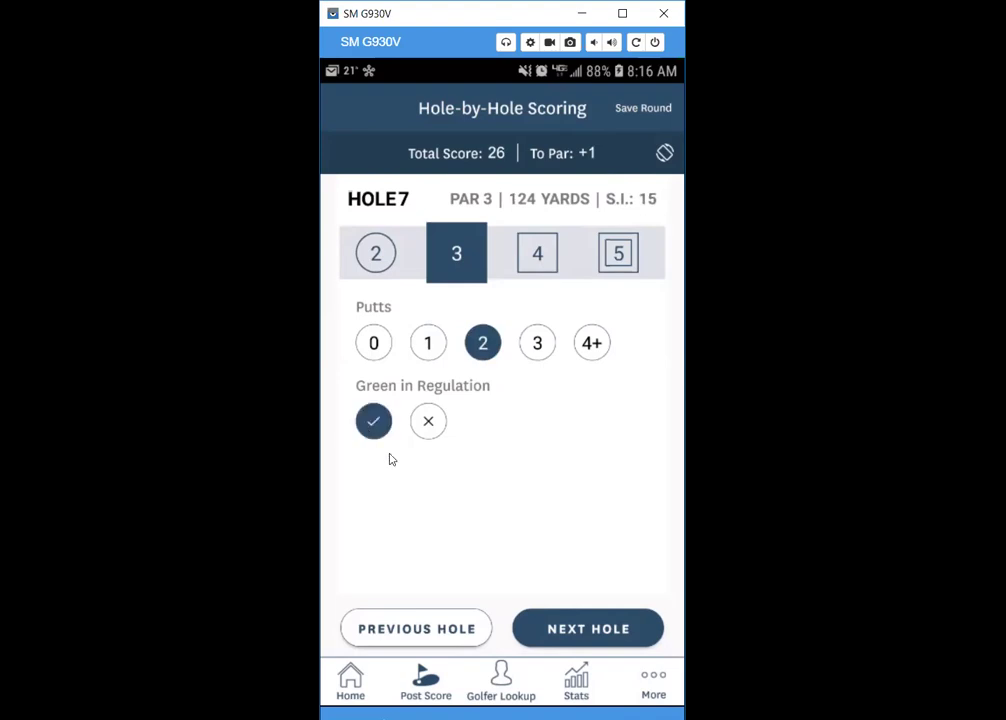
{"action": "left_click", "coordinate": [523, 627]}
{"action": "left_click", "coordinate": [478, 346]}
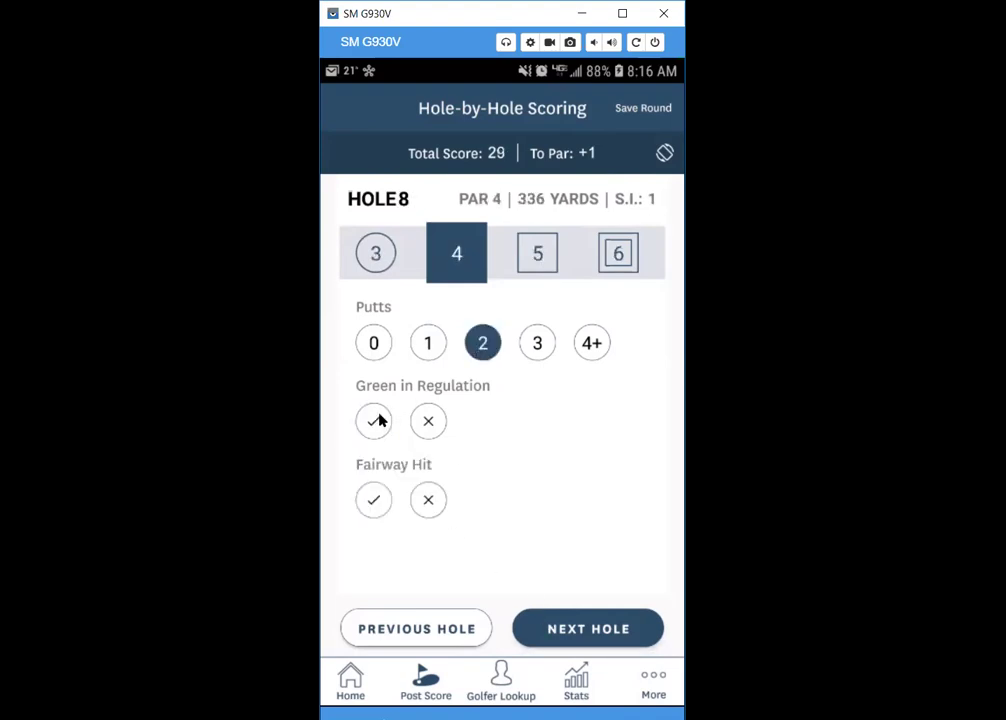
{"action": "left_click", "coordinate": [375, 421]}
{"action": "left_click", "coordinate": [375, 501]}
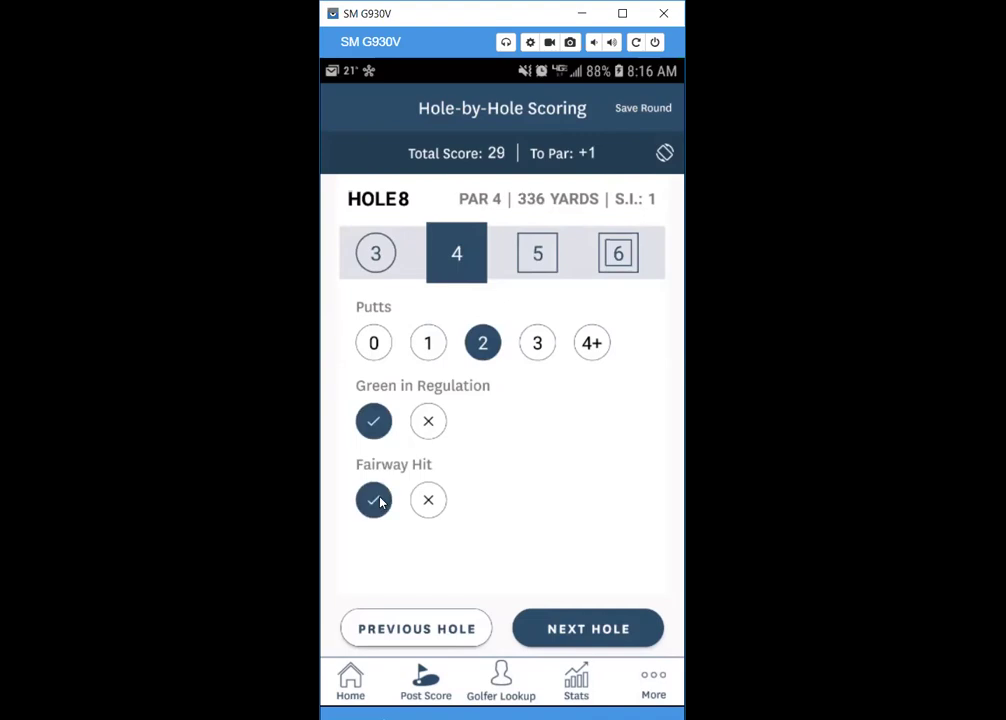
{"action": "left_click", "coordinate": [579, 629]}
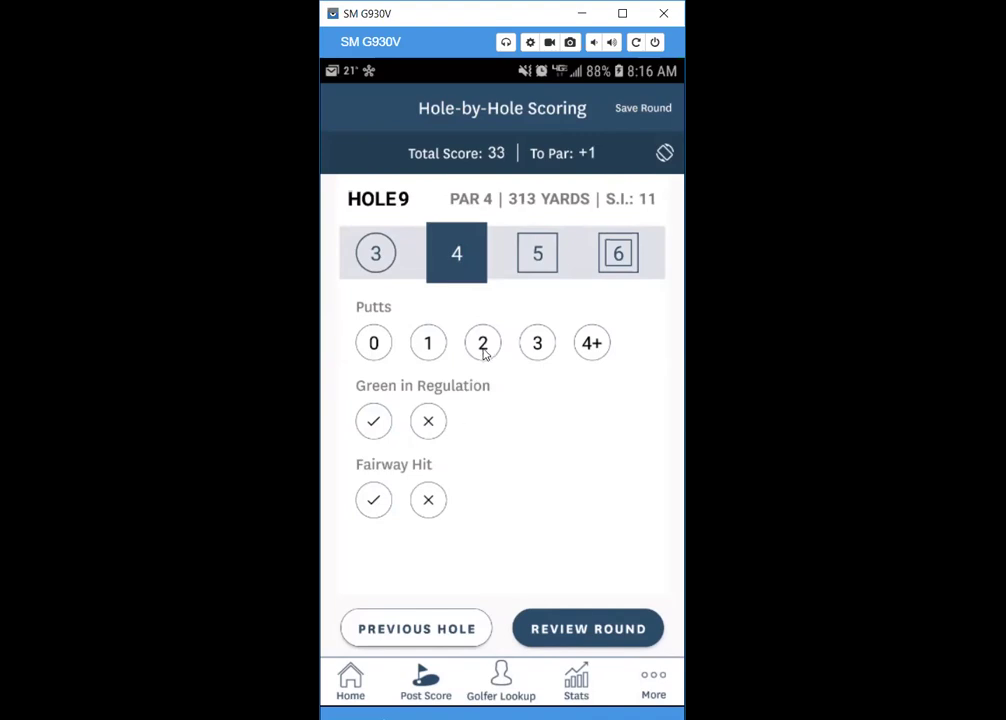
{"action": "left_click", "coordinate": [374, 422]}
{"action": "left_click", "coordinate": [480, 352]}
{"action": "left_click", "coordinate": [386, 490]}
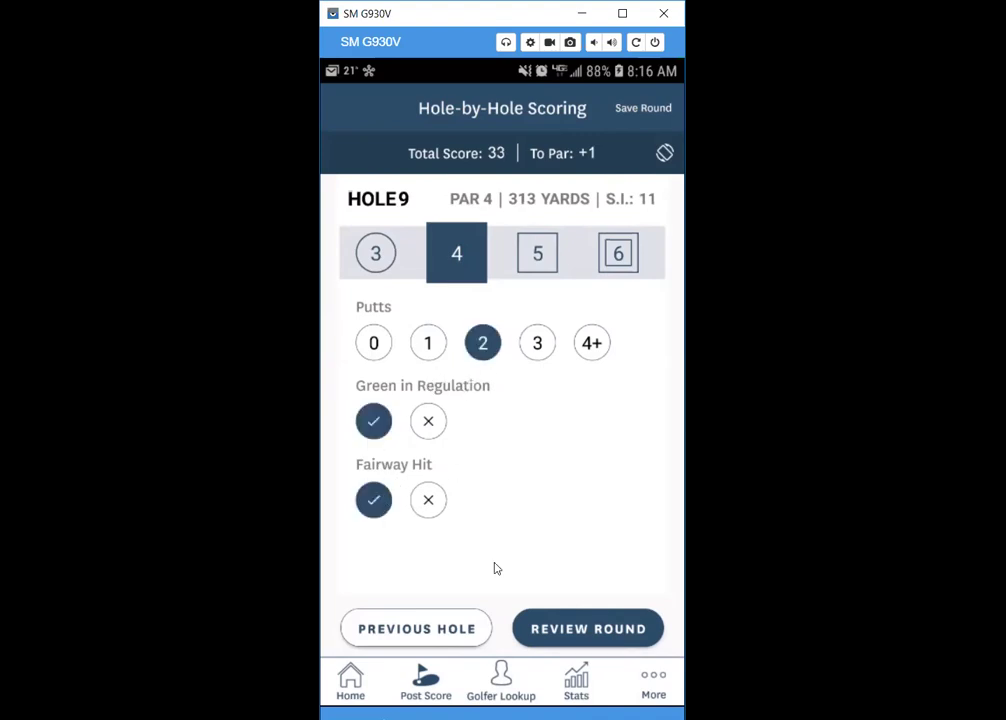
- Open Round Review and swipe to holes 4–9 and the Total column: 37, 18 putts
{"action": "left_click", "coordinate": [563, 627]}
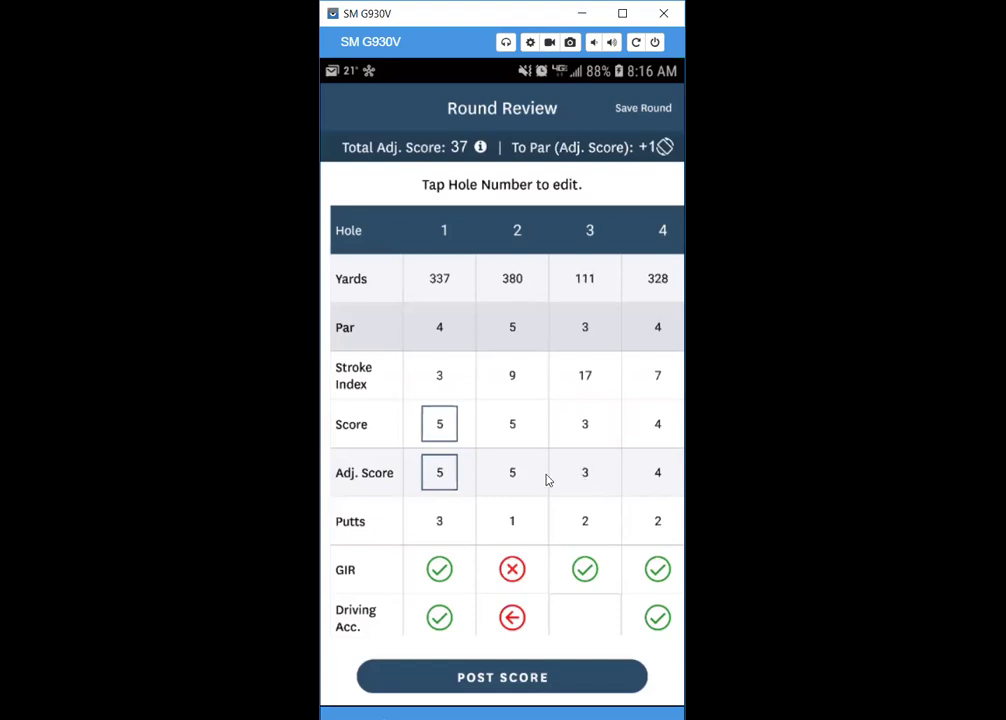
{"action": "left_click_drag", "start_coordinate": [650, 486], "coordinate": [410, 478]}
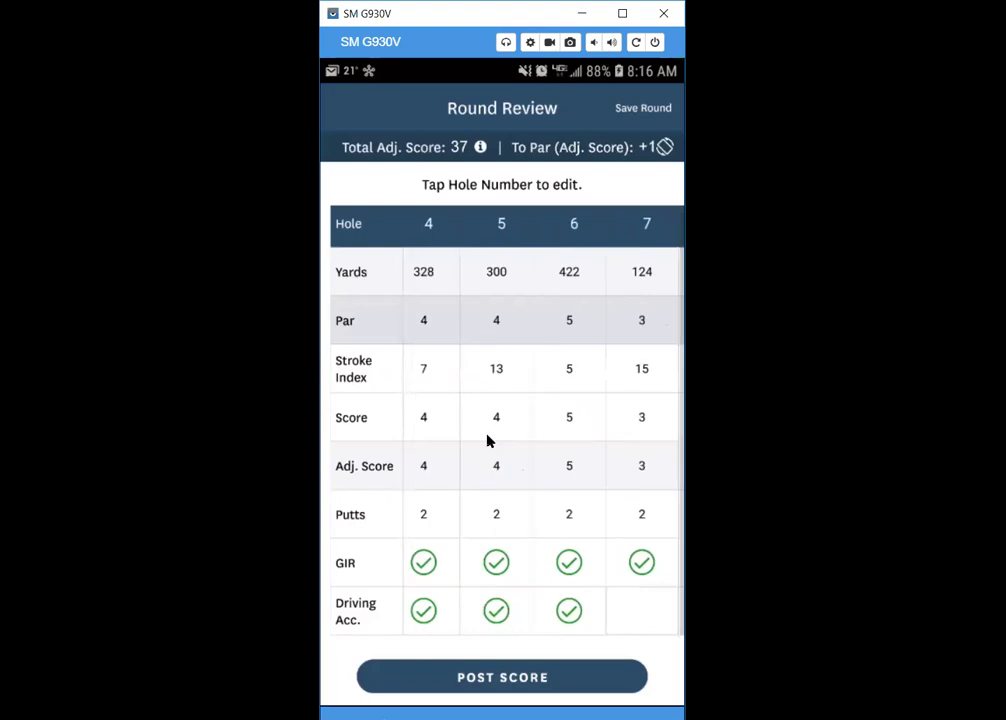
{"action": "left_click_drag", "start_coordinate": [660, 443], "coordinate": [595, 439]}
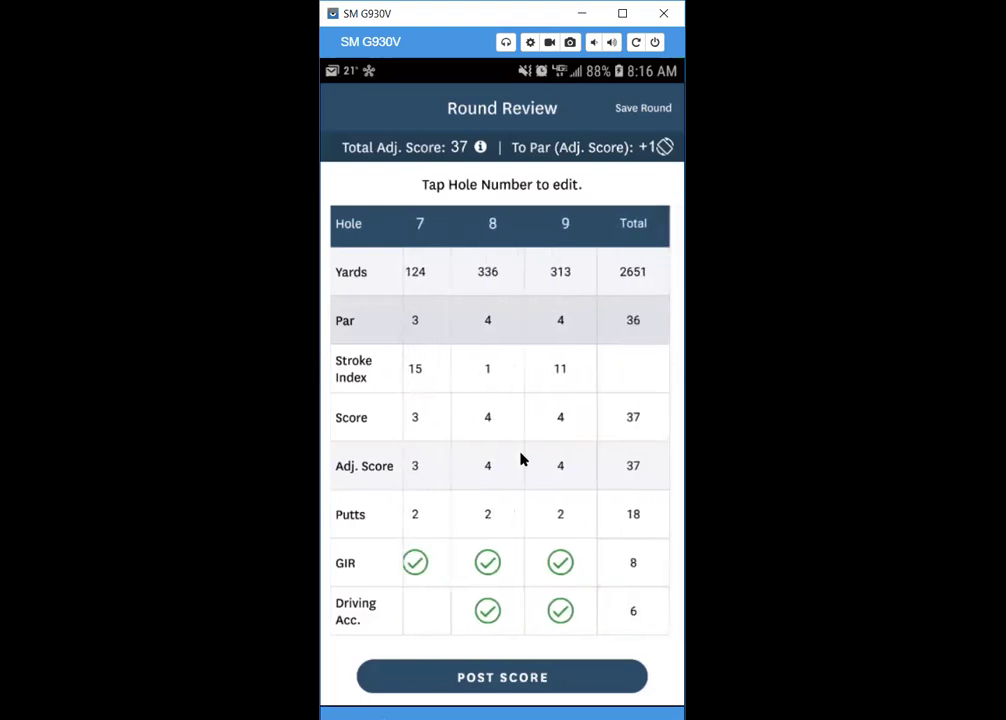
- Post the 37 score and scroll the Round Summary down to Advanced Stats and back
{"action": "left_click", "coordinate": [518, 678]}
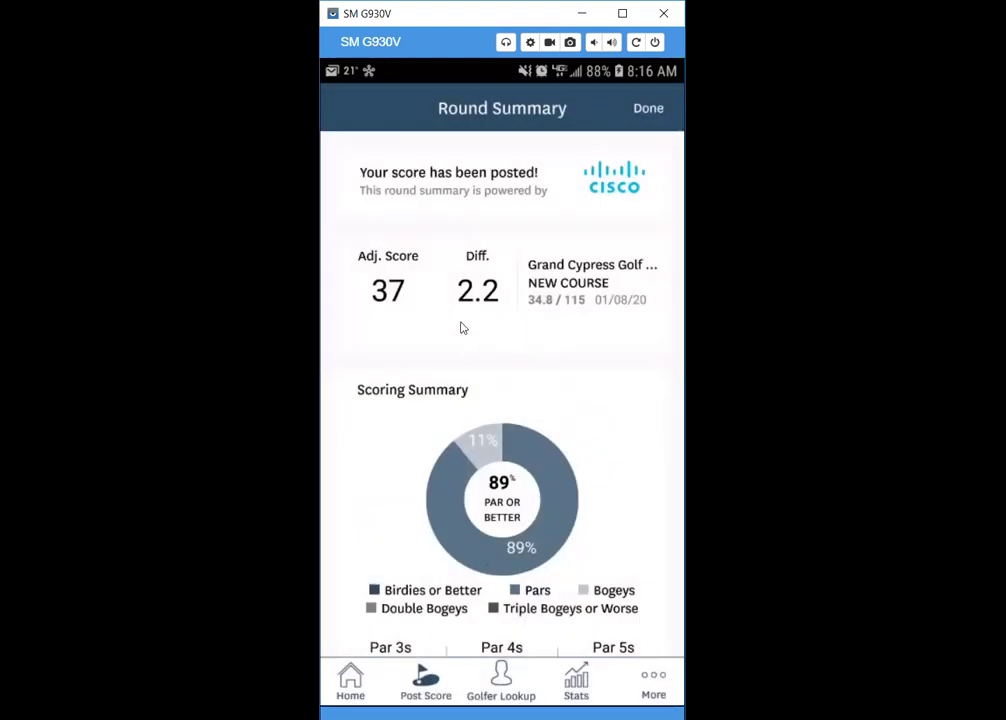
{"action": "scroll", "coordinate": [563, 477], "scroll_direction": "down", "scroll_amount": 5}
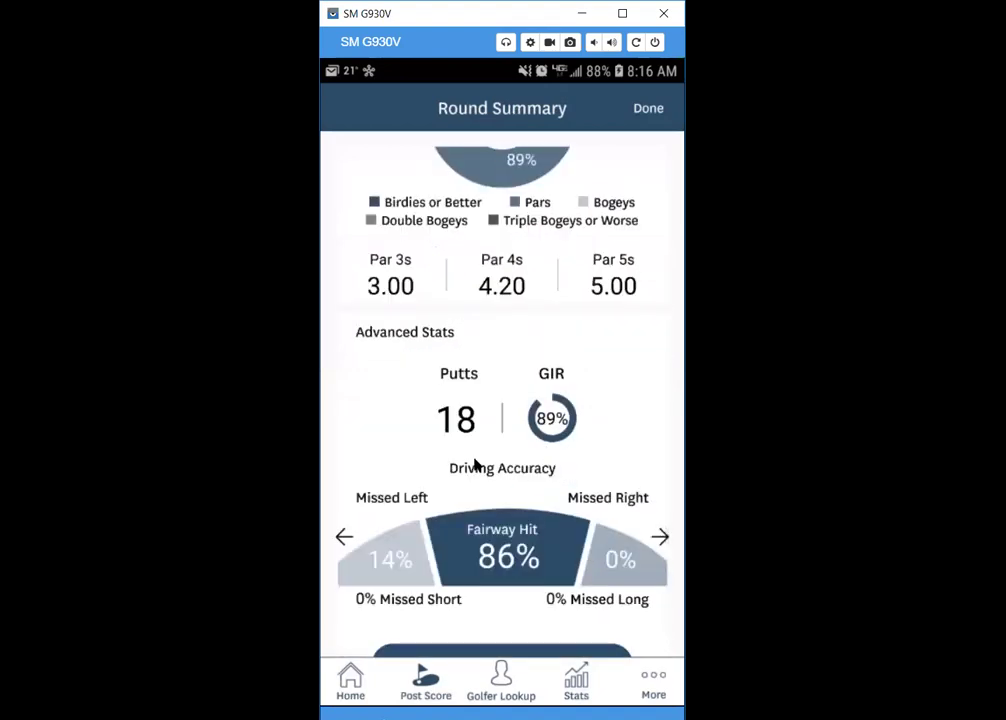
{"action": "scroll", "coordinate": [474, 465], "scroll_direction": "down", "scroll_amount": 1}
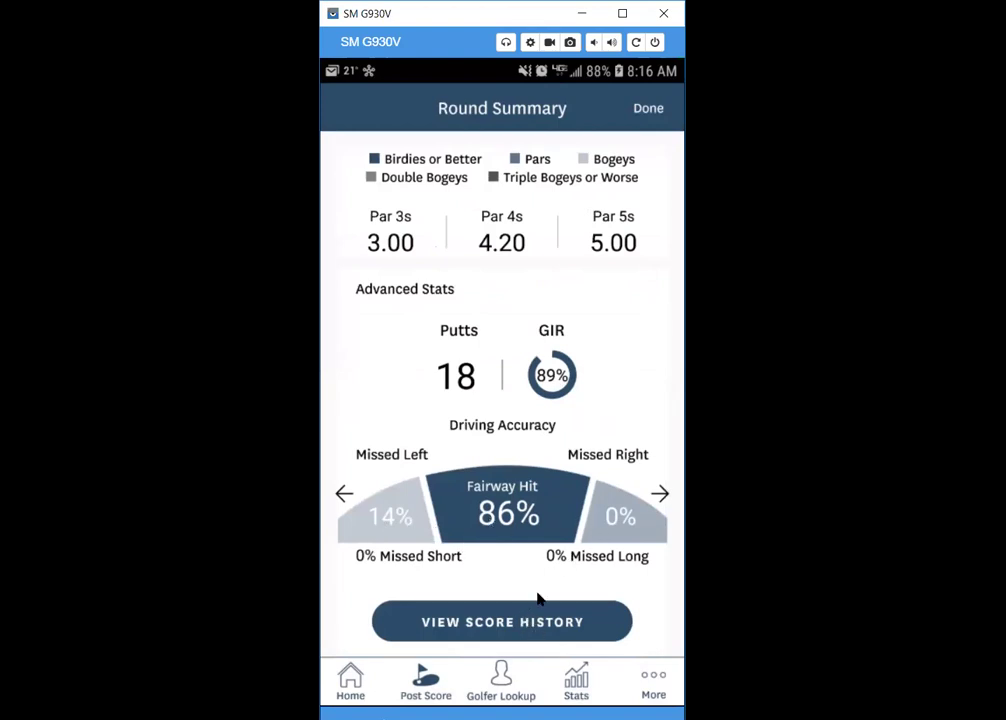
{"action": "scroll", "coordinate": [543, 438], "scroll_direction": "up", "scroll_amount": 2}
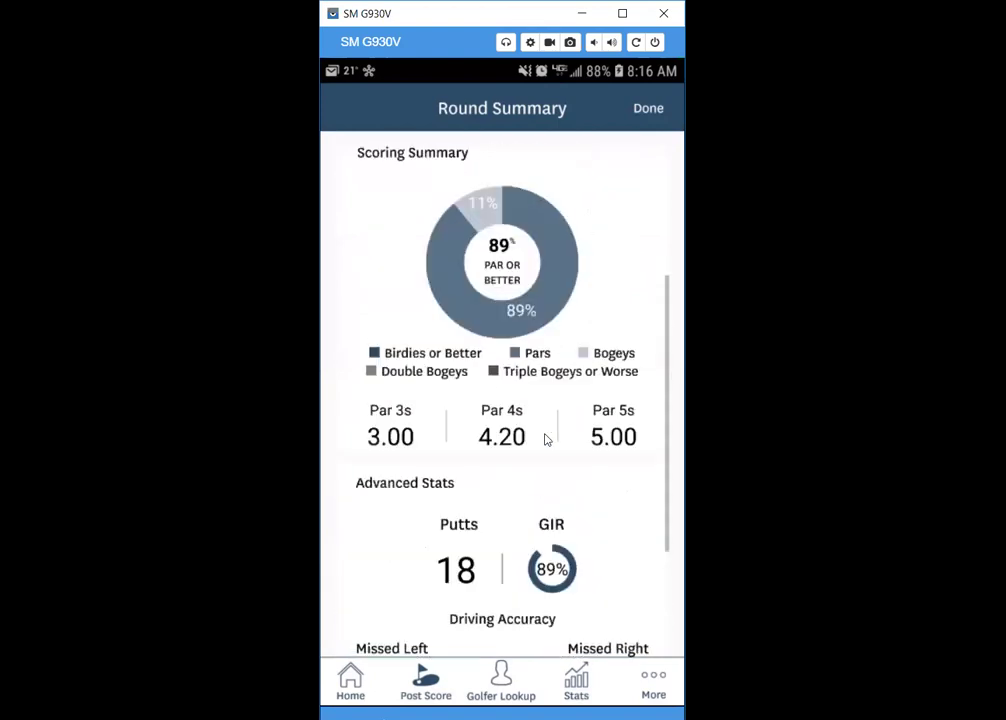
{"action": "scroll", "coordinate": [546, 440], "scroll_direction": "up", "scroll_amount": 2}
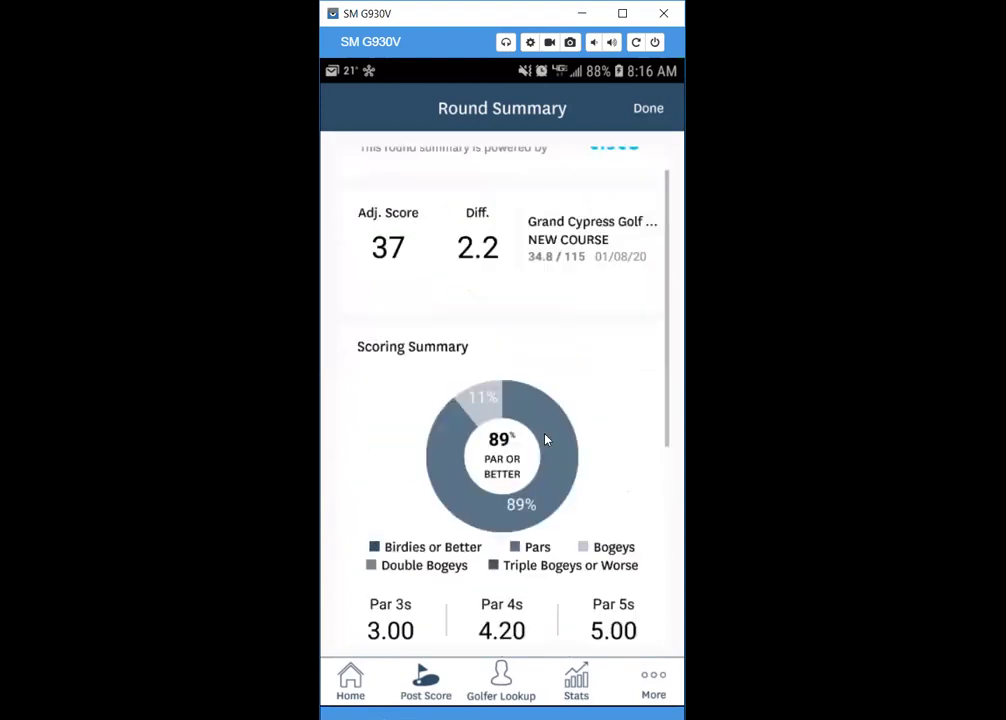
- Return home and filter the course selection to Michigan, United States
{"action": "left_click", "coordinate": [649, 110]}
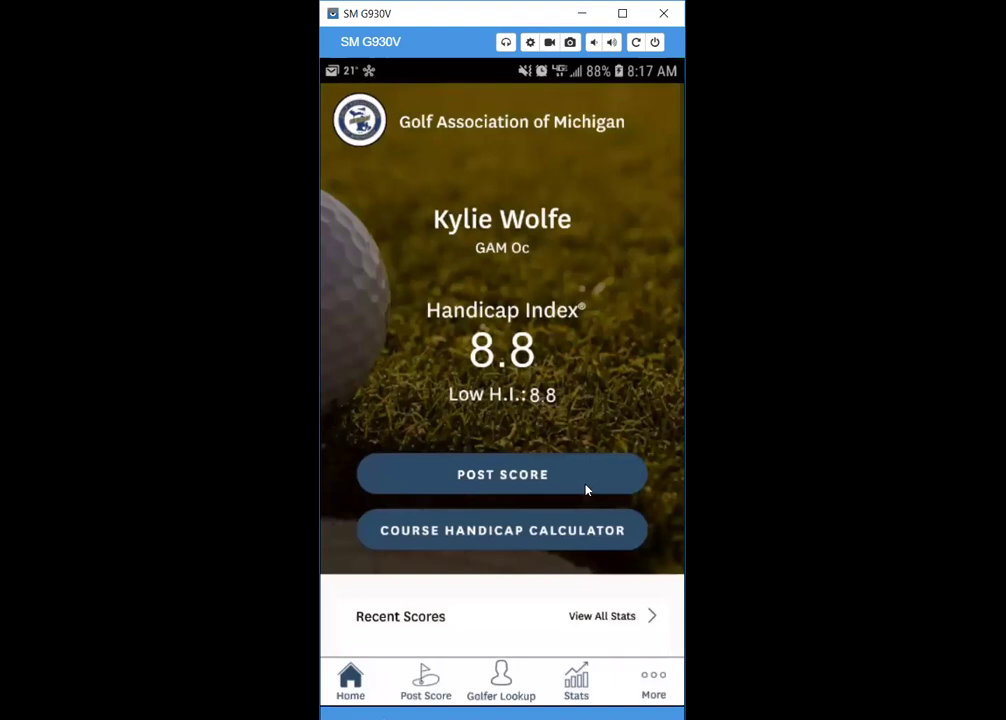
{"action": "left_click", "coordinate": [493, 533]}
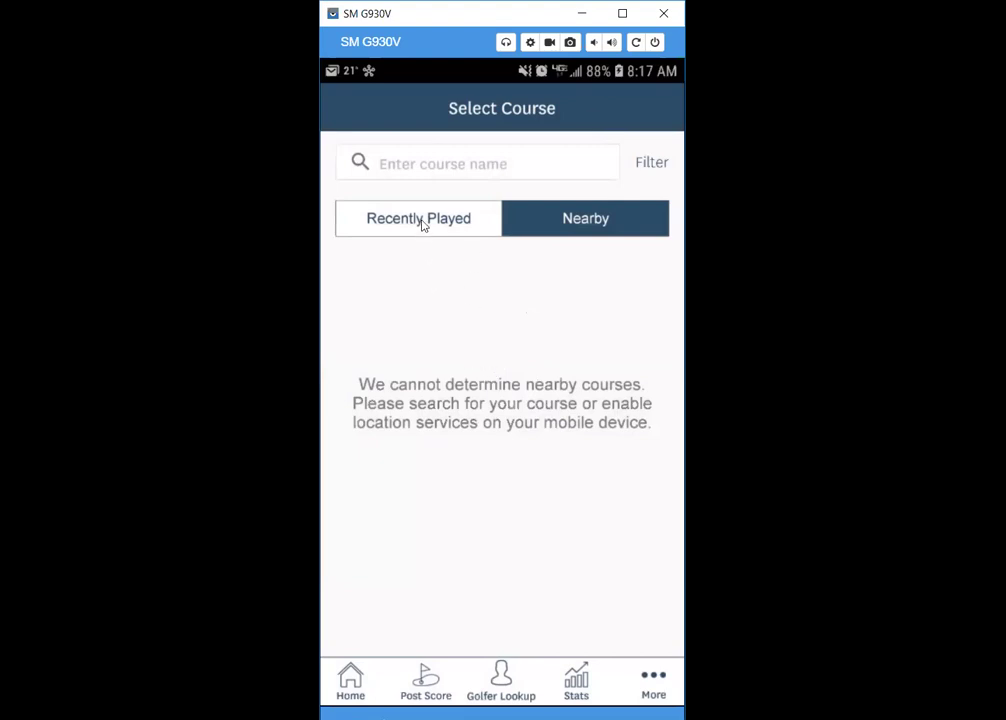
{"action": "left_click", "coordinate": [647, 163]}
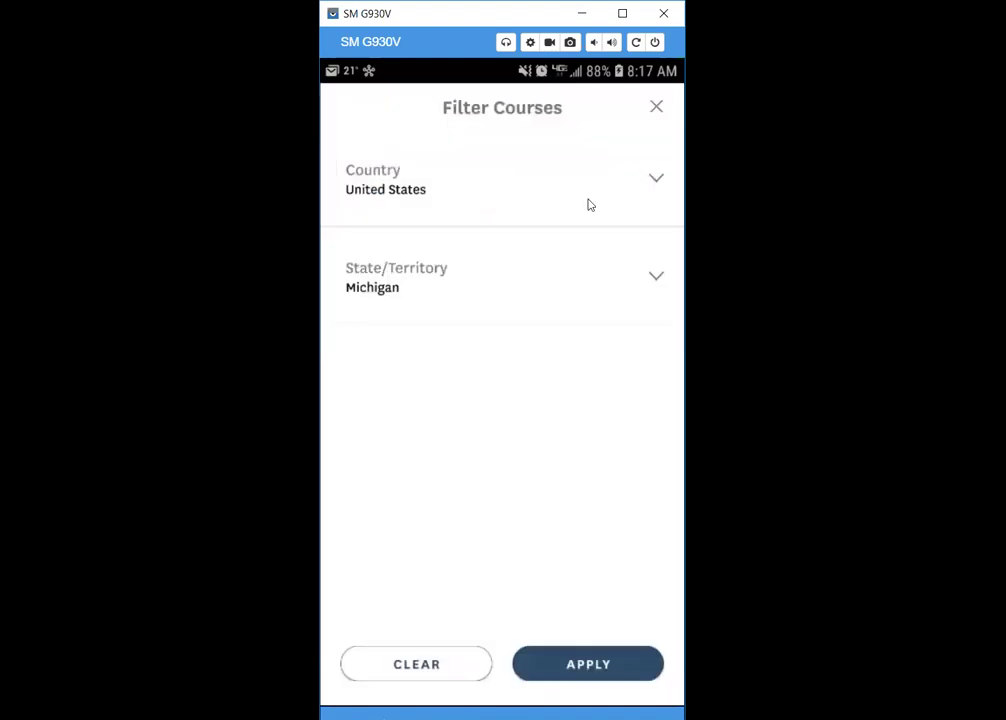
{"action": "left_click", "coordinate": [547, 668]}
- Search 'hawk hollow' and choose the HAWK HOLLOW GC 1-9 / 10-18 course
{"action": "left_click", "coordinate": [450, 167]}
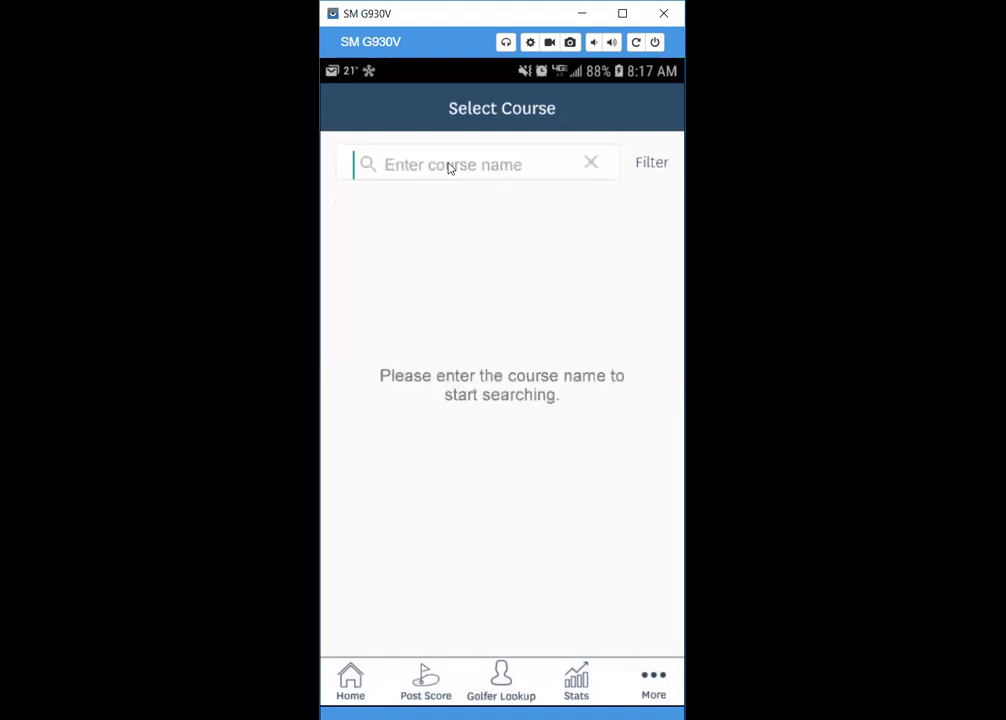
{"action": "type", "text": "ha"}
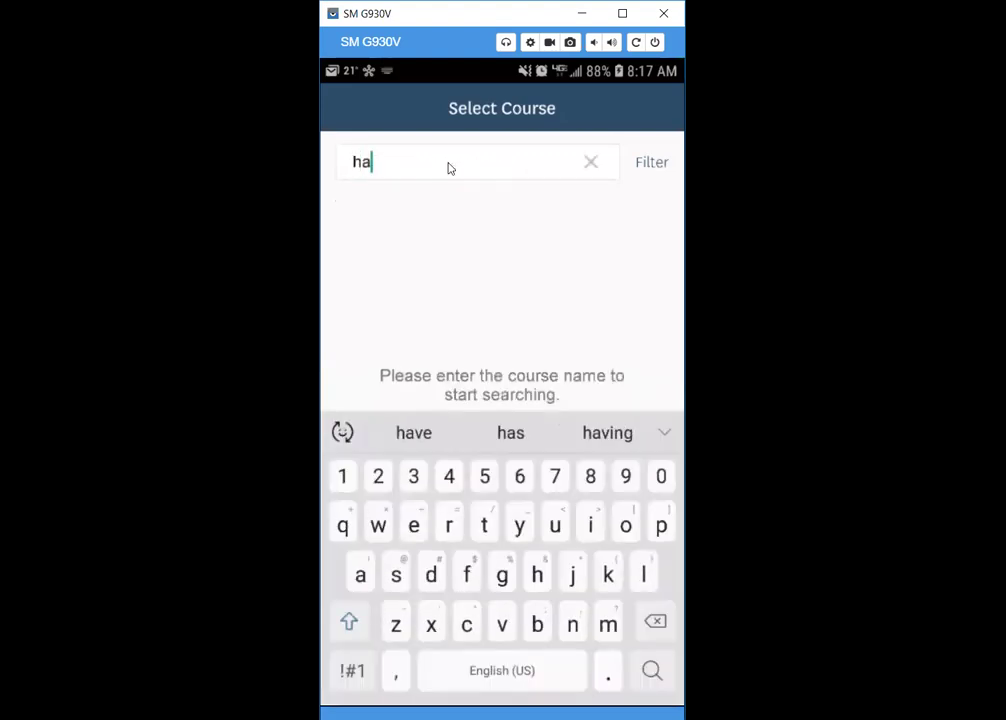
{"action": "type", "text": "wk hollo"}
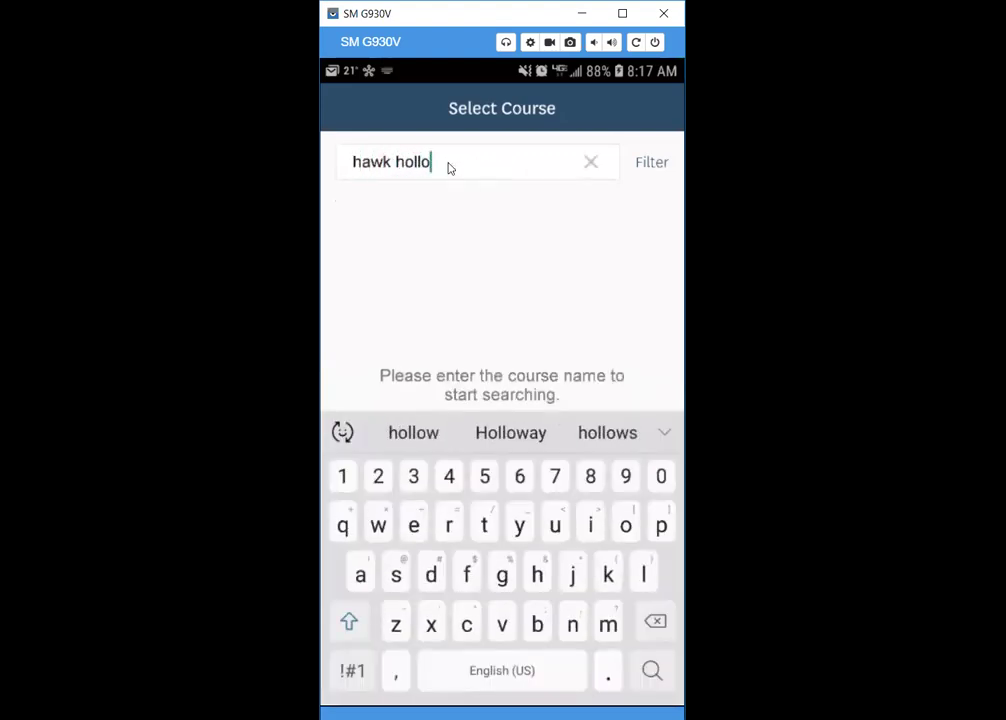
{"action": "type", "text": "w"}
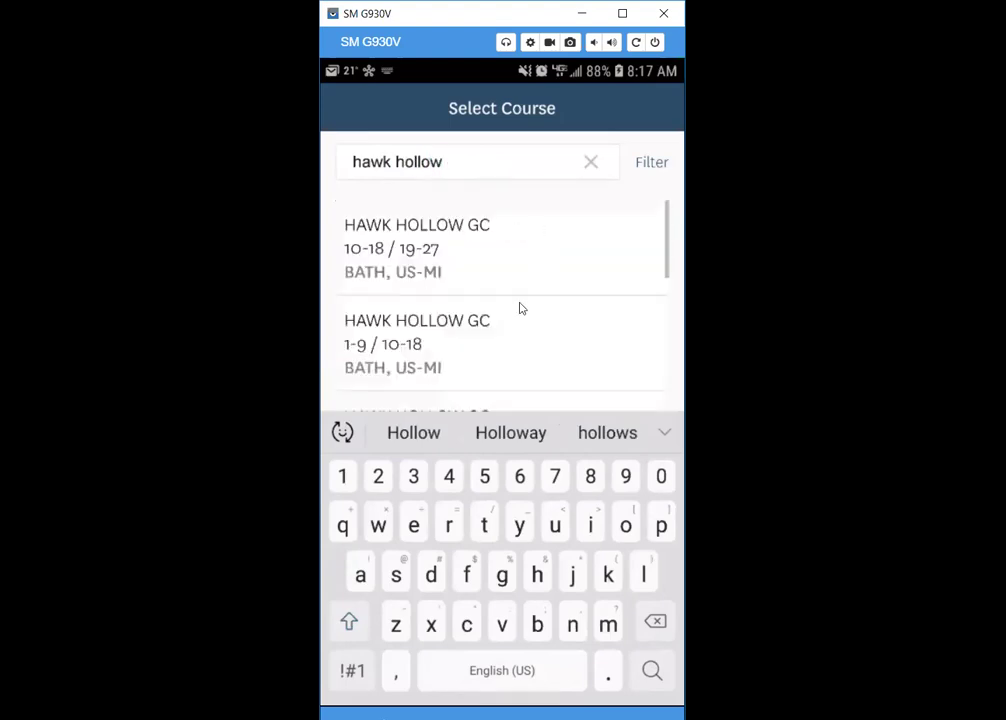
{"action": "left_click", "coordinate": [421, 350]}
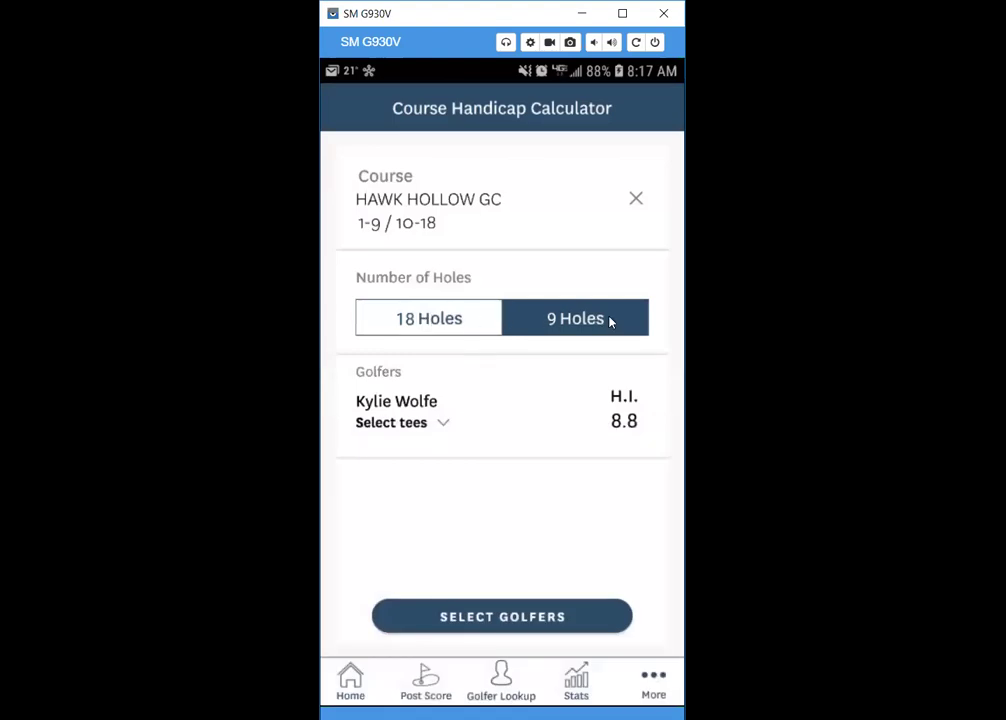
- Get the 18-hole course handicap from RED tees at HAWK HOLLOW GC, then clear the course
{"action": "left_click", "coordinate": [421, 325]}
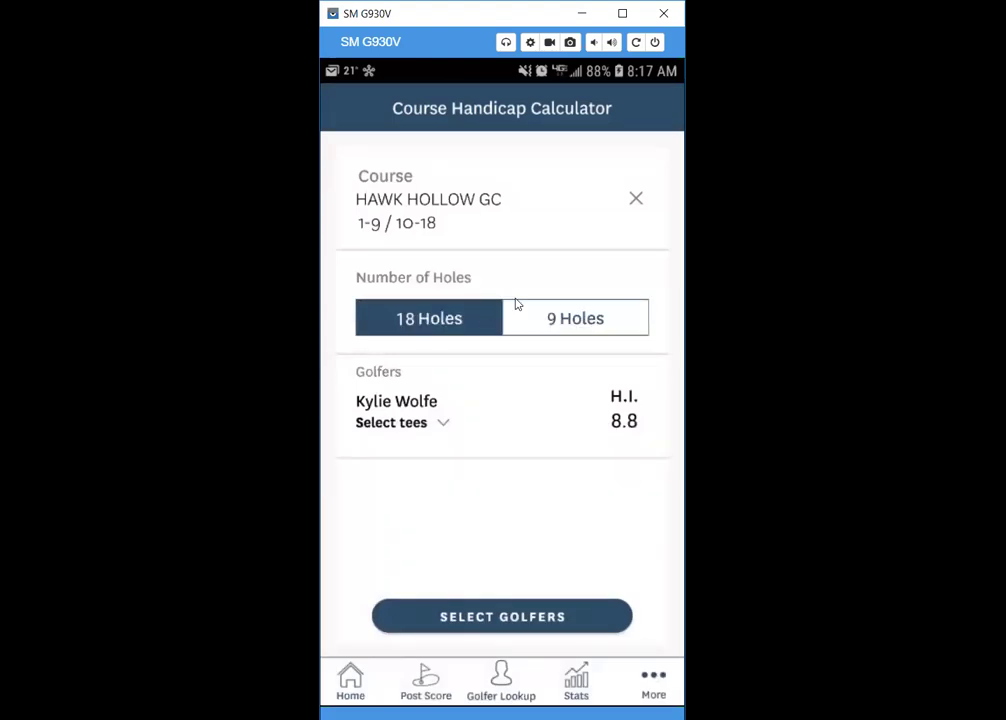
{"action": "left_click", "coordinate": [444, 424]}
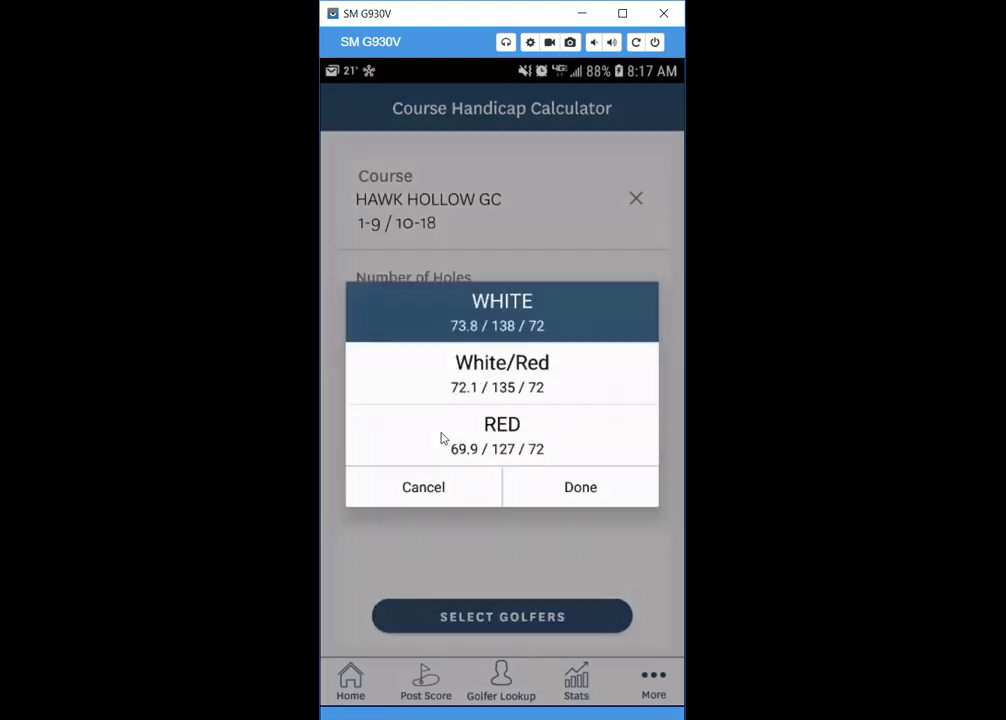
{"action": "left_click", "coordinate": [505, 430]}
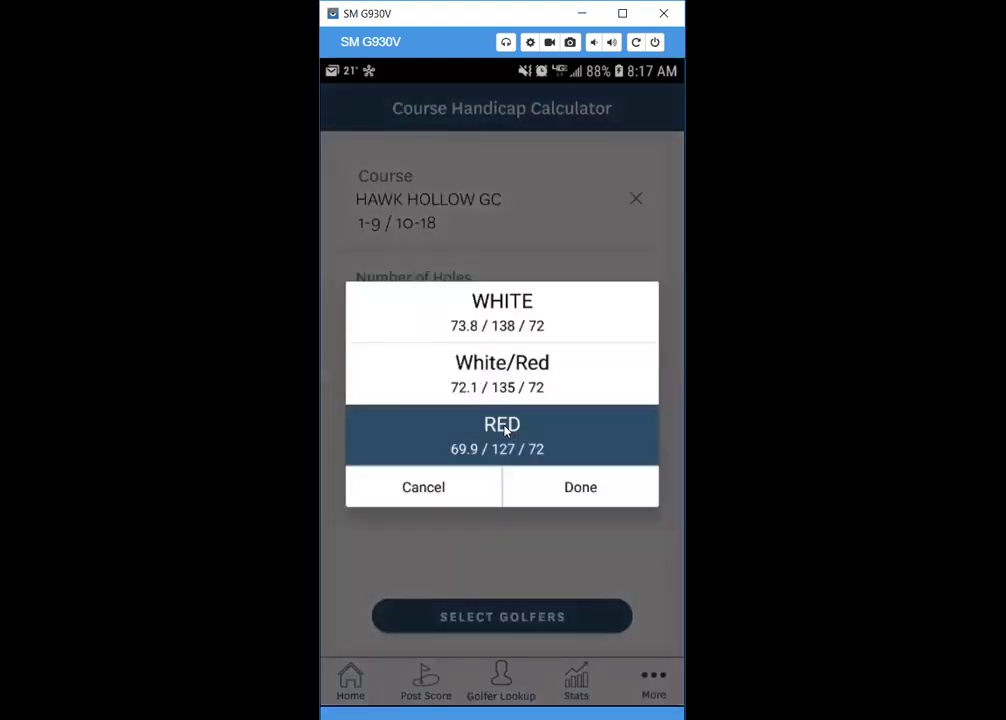
{"action": "left_click", "coordinate": [597, 494]}
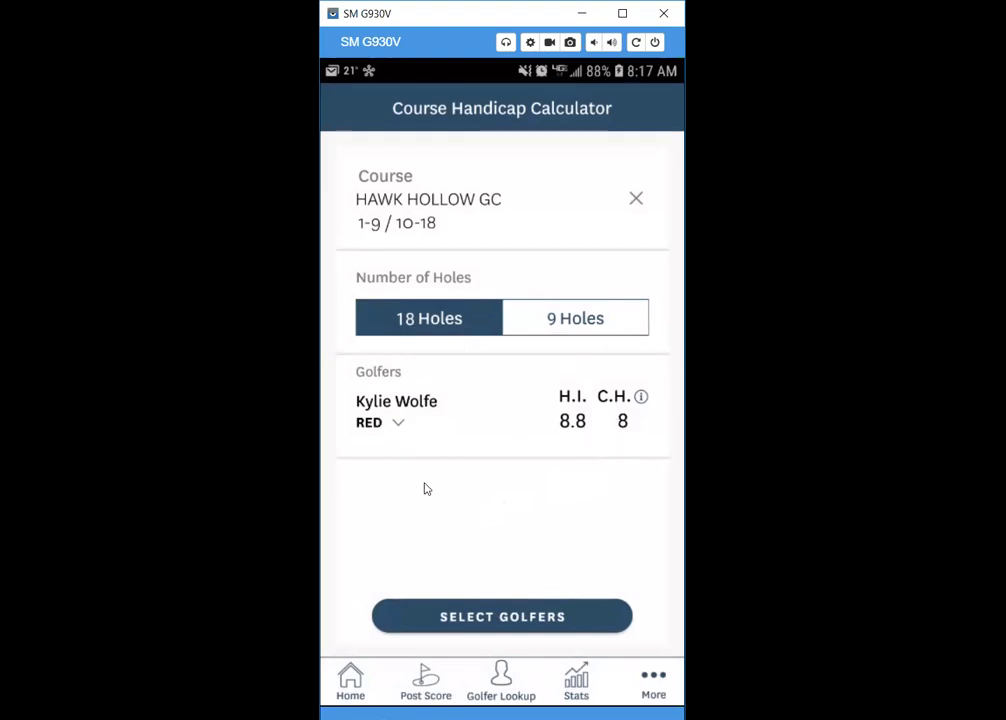
{"action": "left_click", "coordinate": [635, 200]}
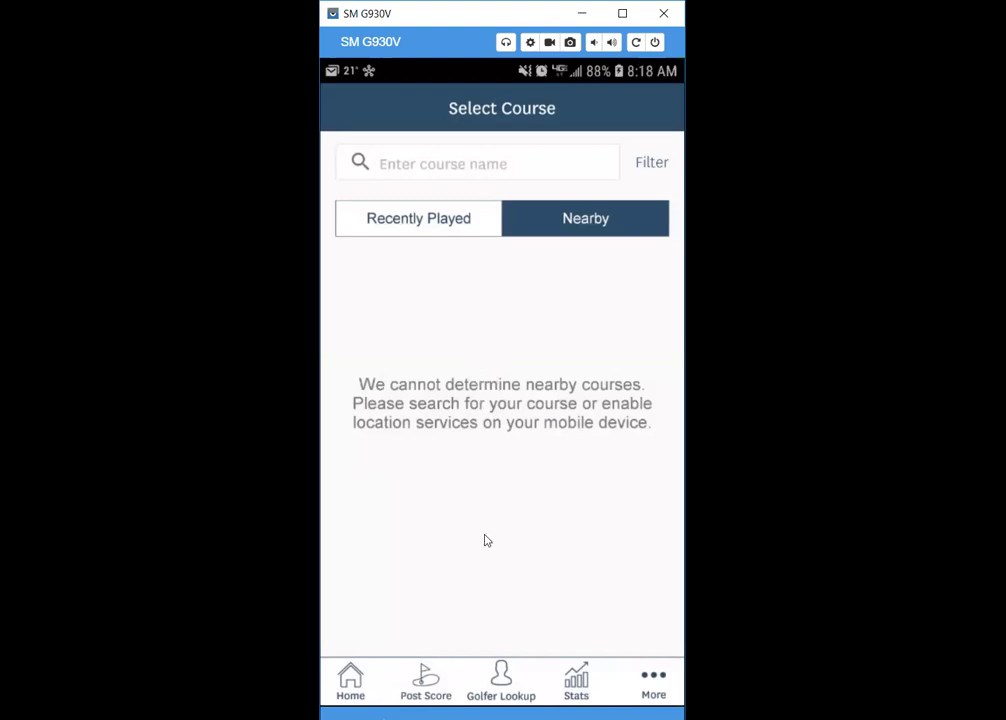
{"action": "left_click", "coordinate": [502, 688]}
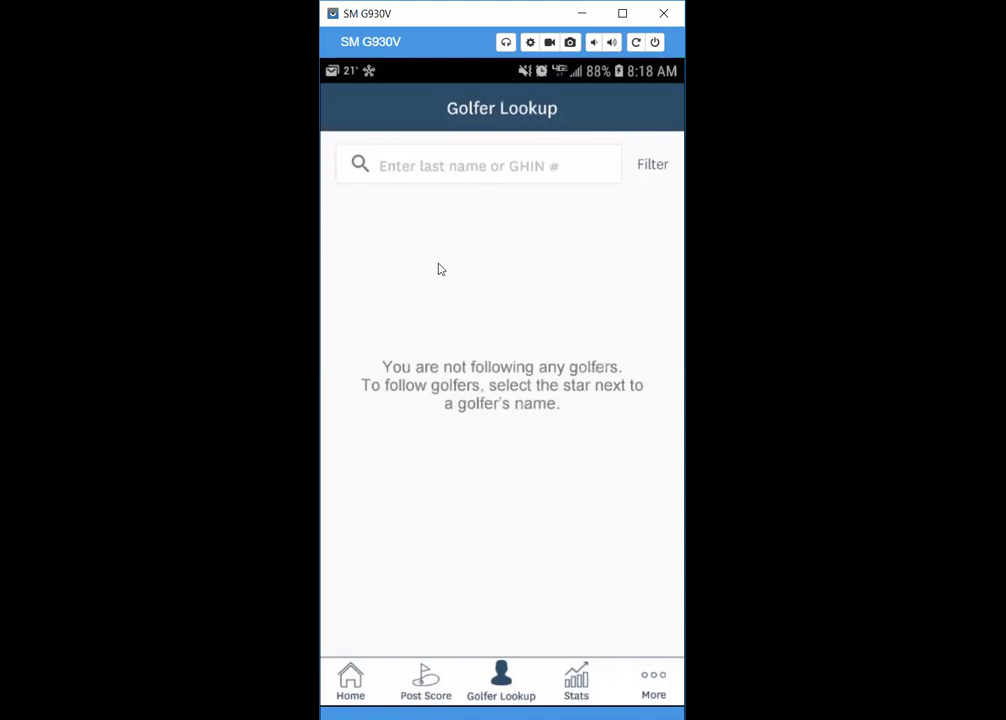
- Search golfers by last name 'graham', limited to your own club membership
{"action": "left_click", "coordinate": [443, 164]}
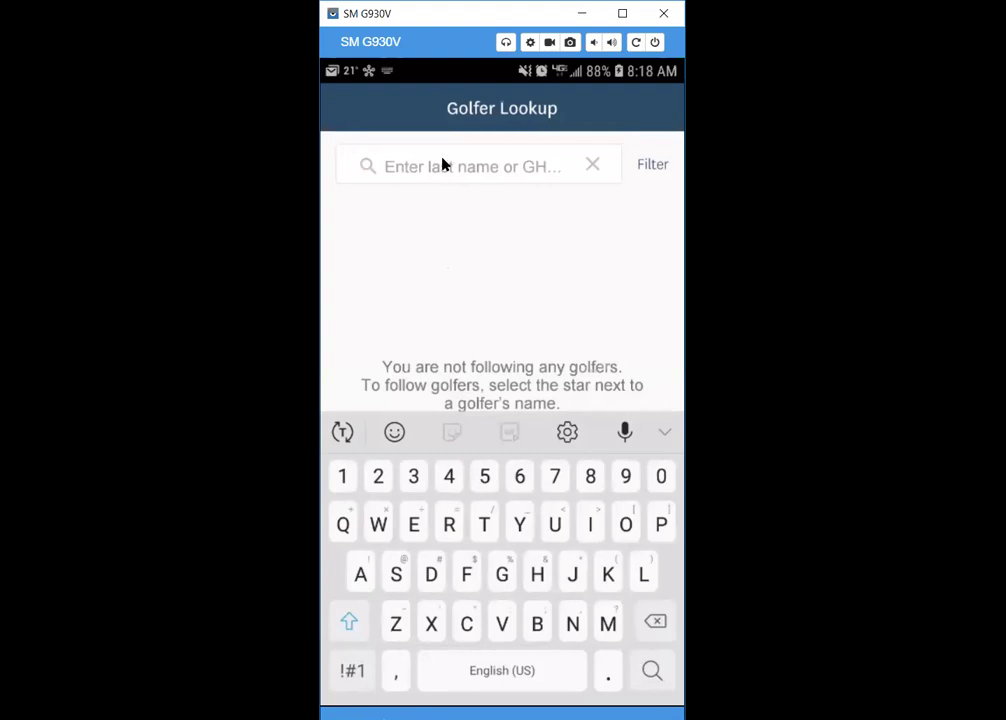
{"action": "type", "text": "dave g"}
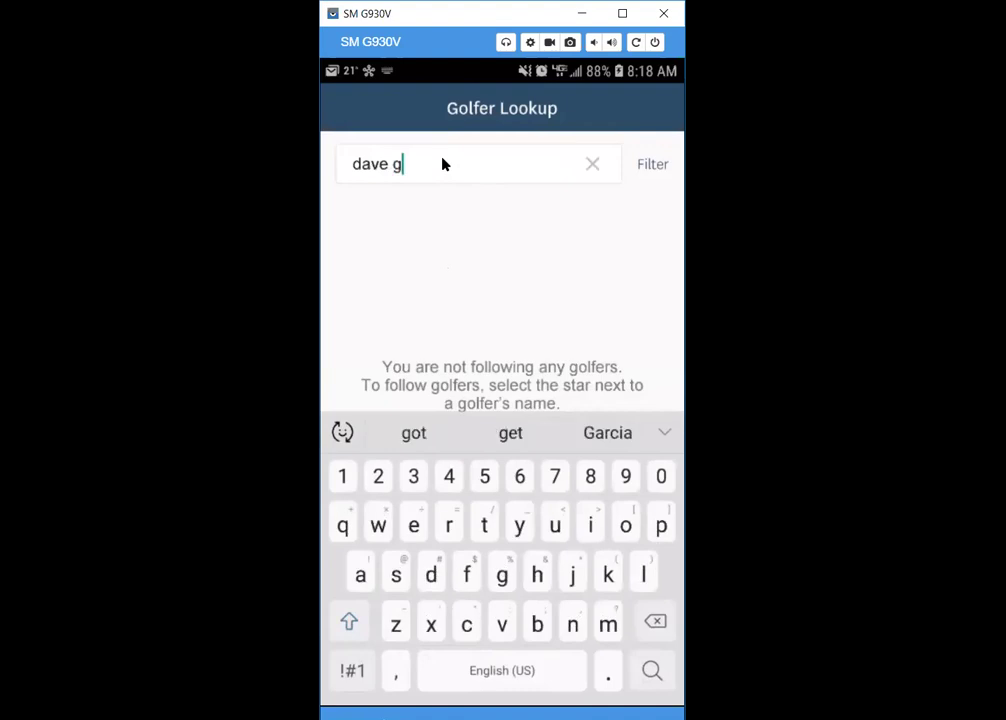
{"action": "key", "text": "BackSpace"}
{"action": "key", "text": "BackSpace"}
{"action": "key", "text": "BackSpace"}
{"action": "key", "text": "BackSpace"}
{"action": "key", "text": "BackSpace"}
{"action": "key", "text": "BackSpace"}
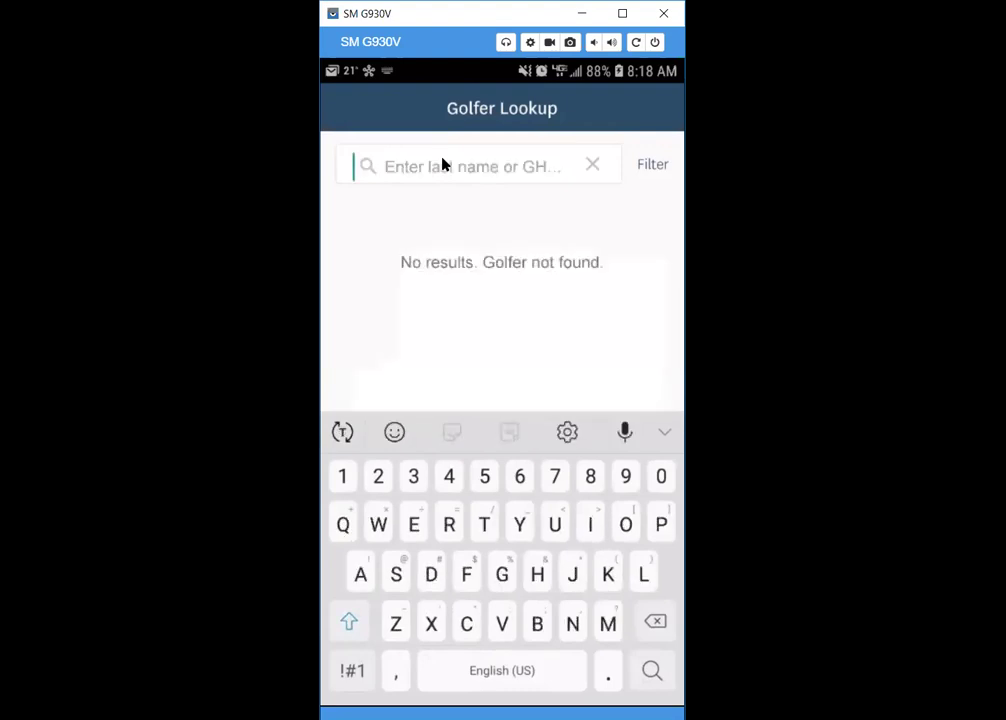
{"action": "type", "text": "grahama"}
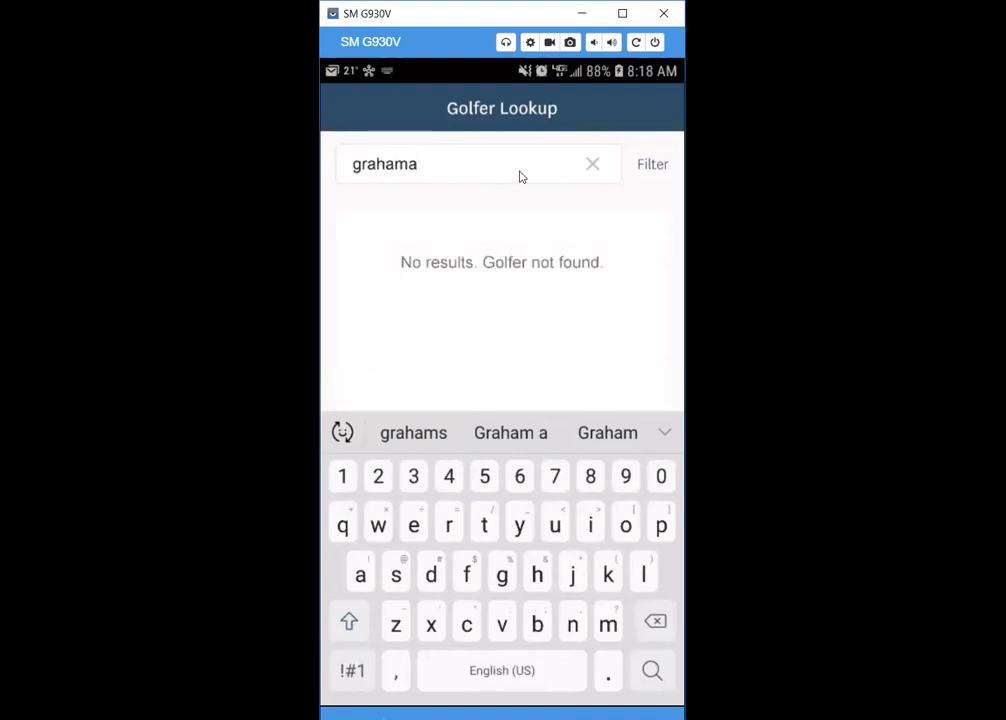
{"action": "key", "text": "BackSpace"}
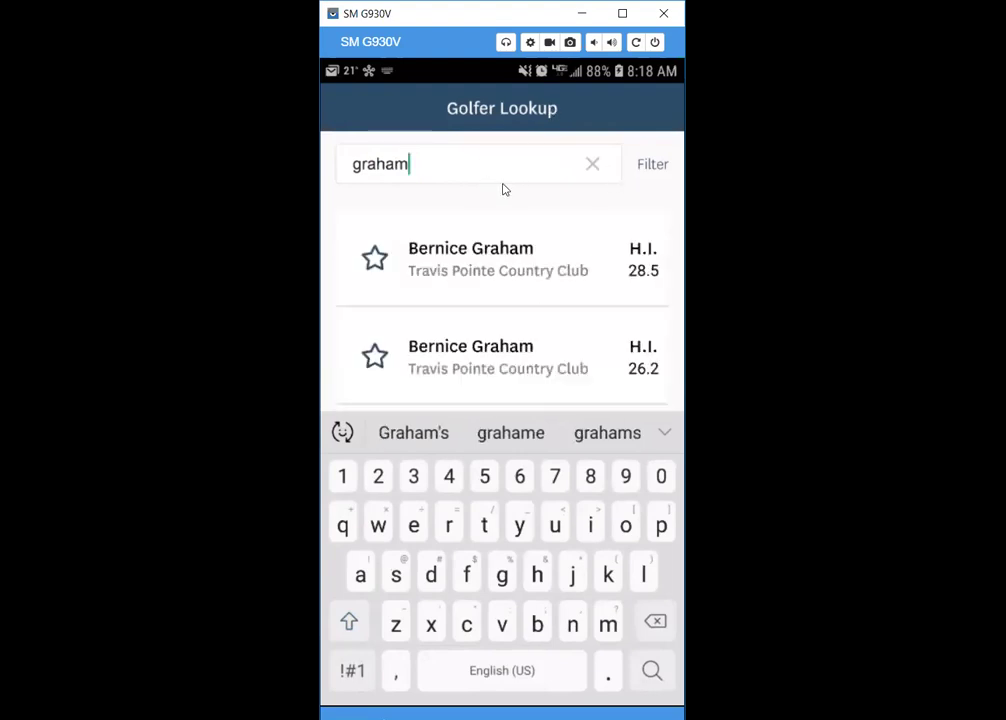
{"action": "scroll", "coordinate": [507, 363], "scroll_direction": "down", "scroll_amount": 4}
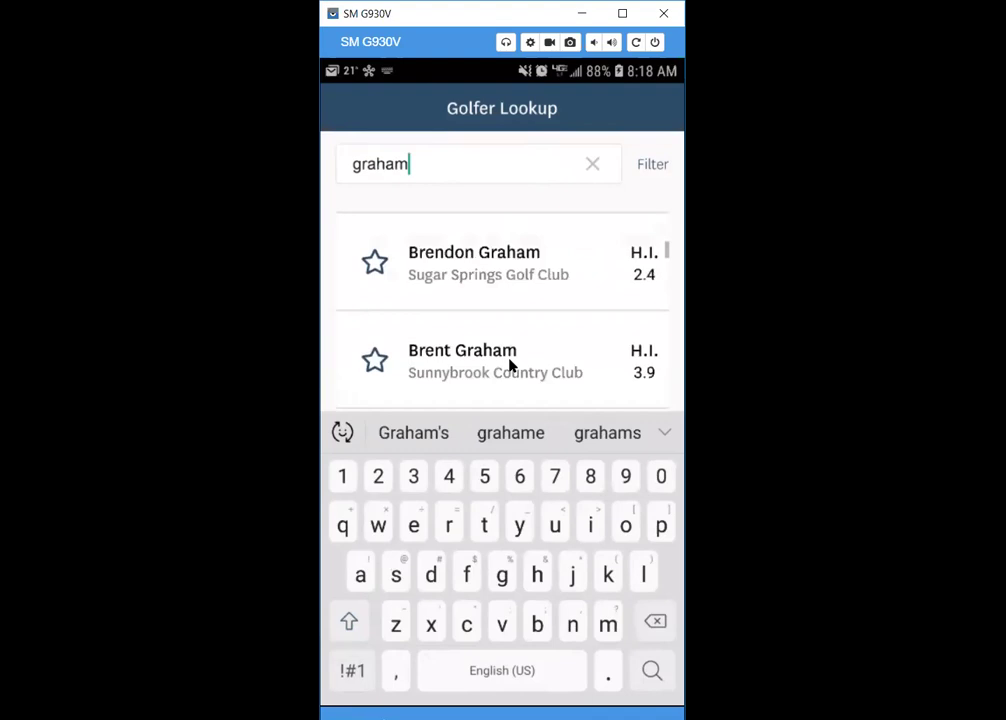
{"action": "scroll", "coordinate": [528, 317], "scroll_direction": "up", "scroll_amount": 2}
{"action": "left_click", "coordinate": [654, 164]}
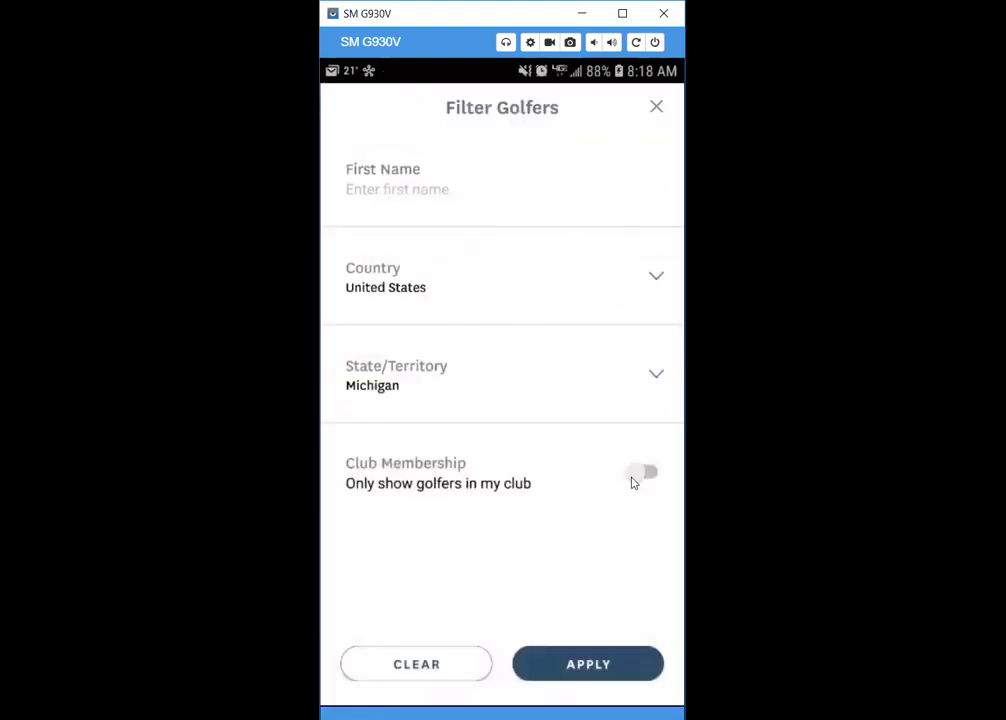
{"action": "left_click", "coordinate": [636, 476]}
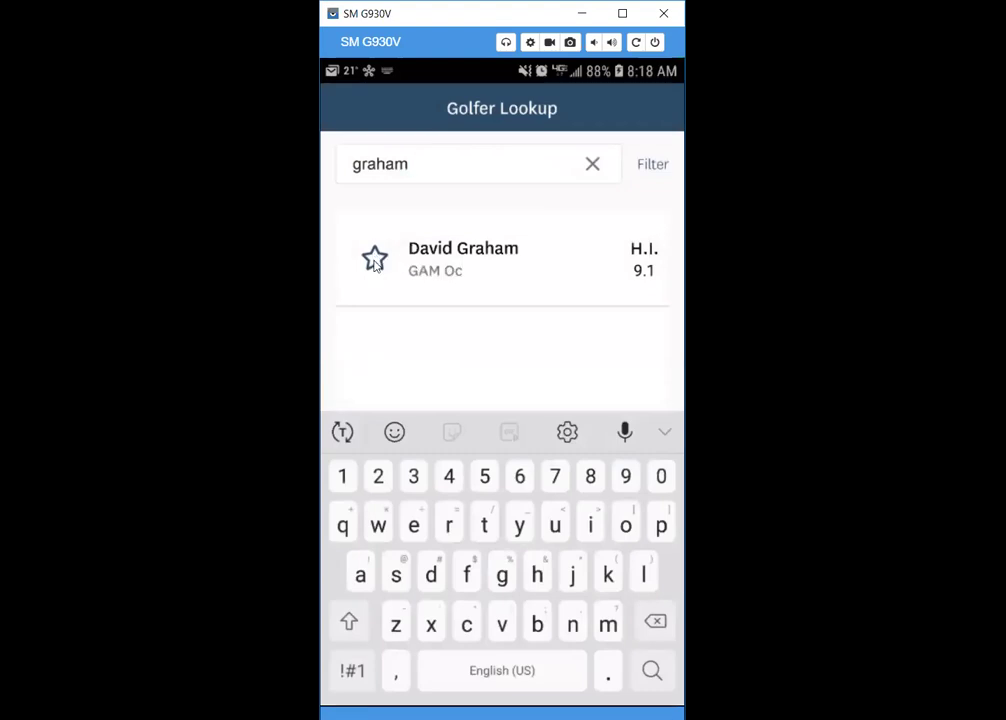
- Follow the golfers found for graham, clark and serr, then return home
{"action": "left_click", "coordinate": [374, 260]}
{"action": "left_click", "coordinate": [432, 178]}
{"action": "key", "text": "BackSpace"}
{"action": "key", "text": "BackSpace"}
{"action": "key", "text": "BackSpace"}
{"action": "key", "text": "BackSpace"}
{"action": "key", "text": "BackSpace"}
{"action": "key", "text": "BackSpace"}
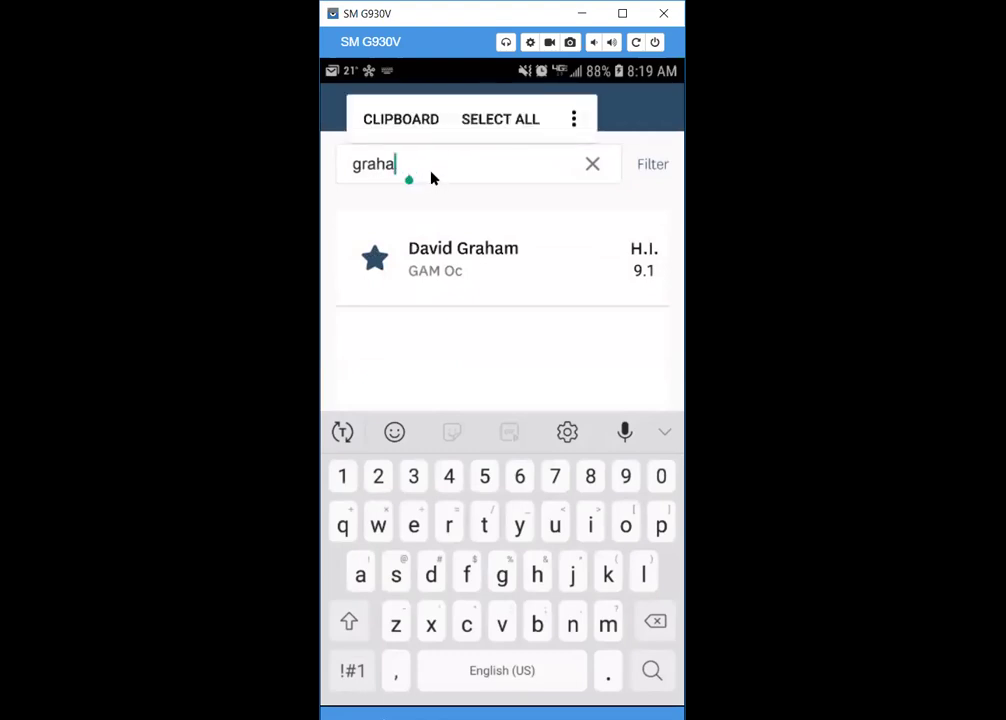
{"action": "type", "text": "clark"}
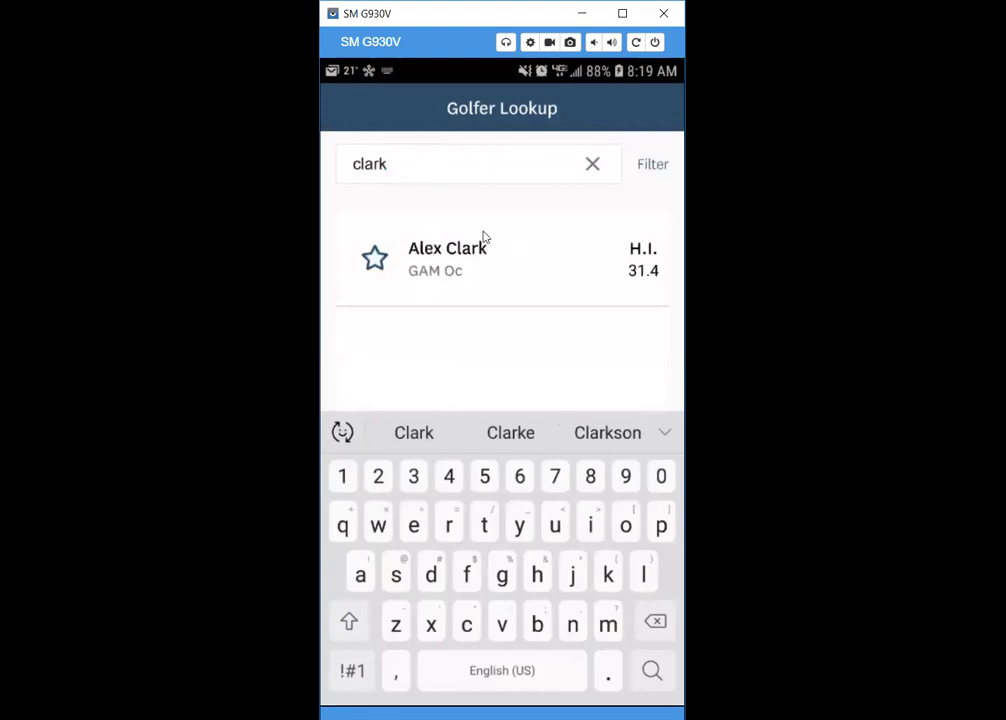
{"action": "left_click", "coordinate": [376, 260]}
{"action": "key", "text": "BackSpace"}
{"action": "key", "text": "BackSpace"}
{"action": "key", "text": "BackSpace"}
{"action": "key", "text": "BackSpace"}
{"action": "key", "text": "BackSpace"}
{"action": "type", "text": "se"}
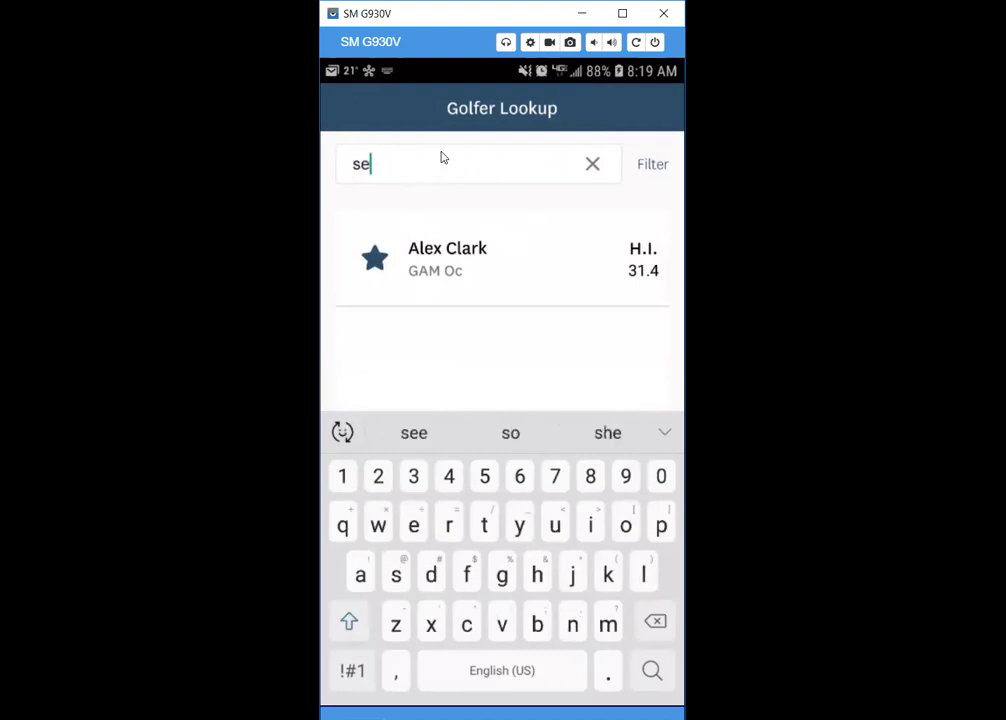
{"action": "type", "text": "rr"}
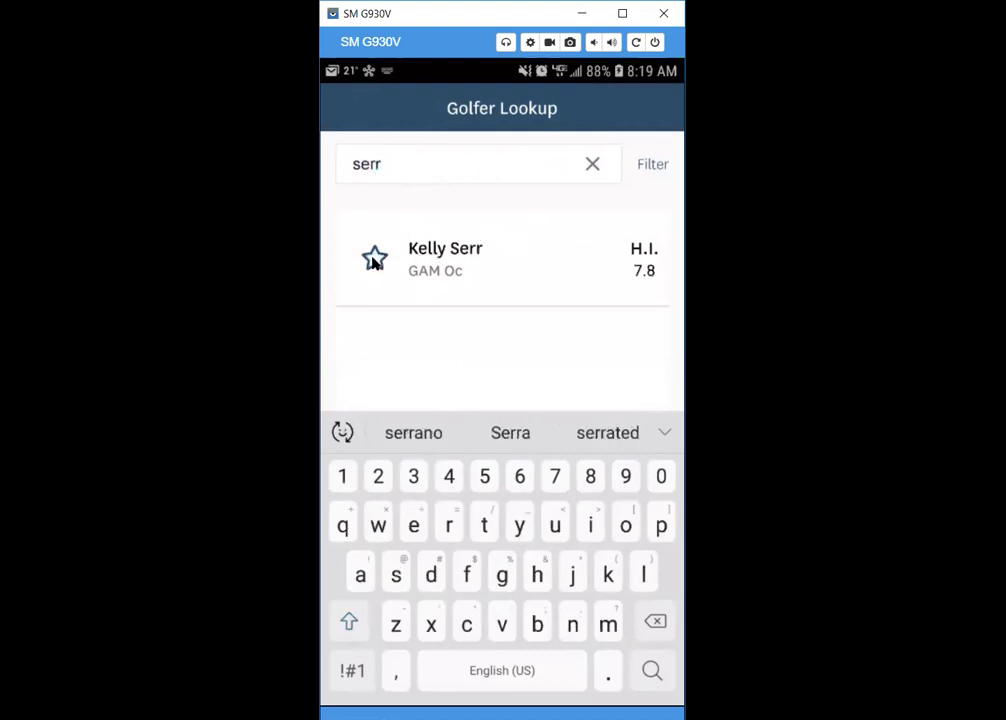
{"action": "left_click", "coordinate": [374, 259]}
{"action": "left_click", "coordinate": [590, 353]}
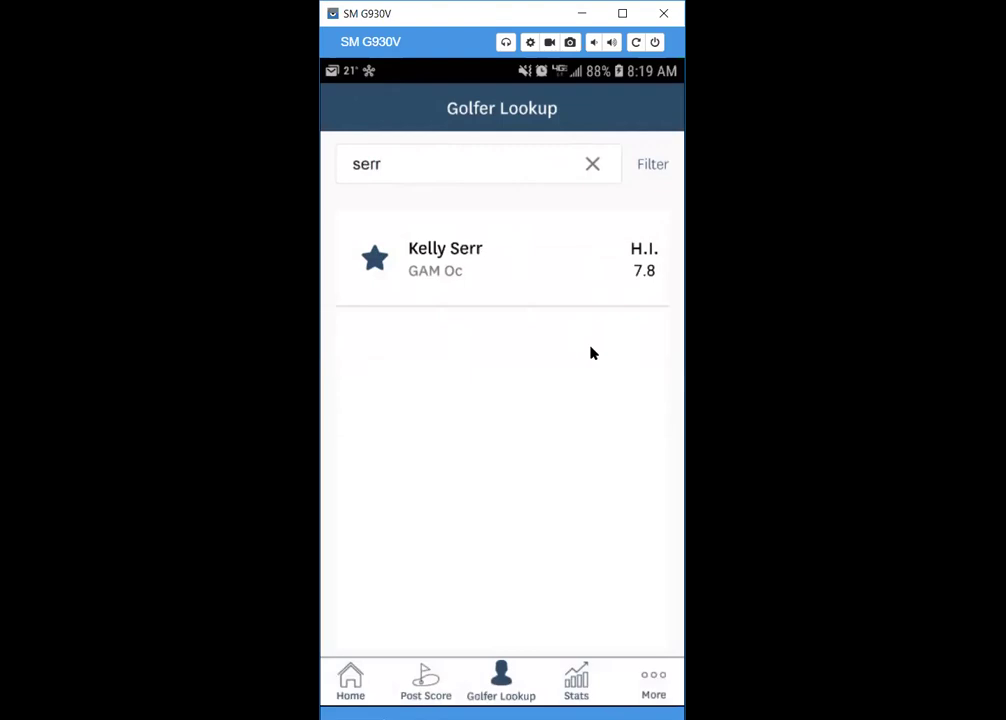
{"action": "right_click", "coordinate": [590, 353]}
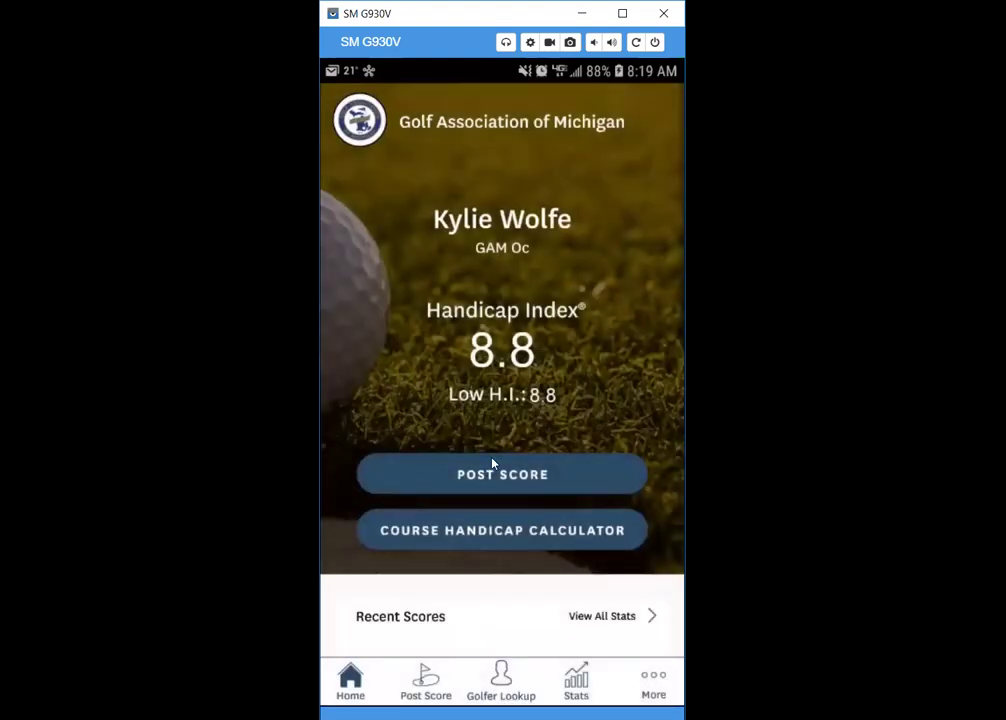
- Get the 18-hole course handicap of 6 at Grand Cypress Golf Club from WOMEN tees
{"action": "left_click", "coordinate": [494, 534]}
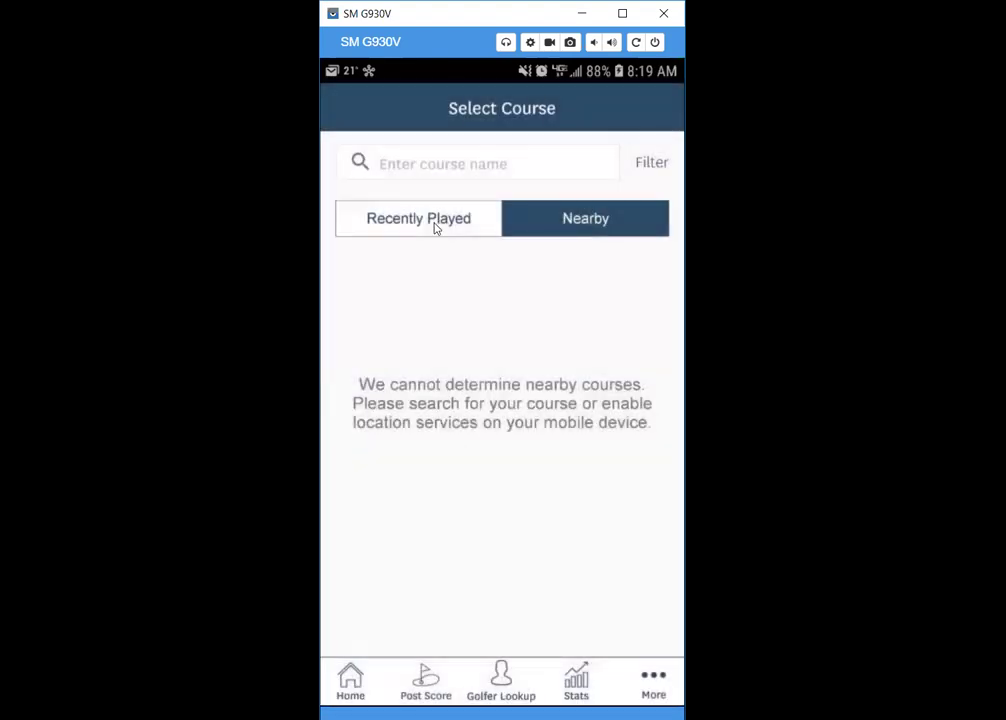
{"action": "left_click", "coordinate": [435, 228]}
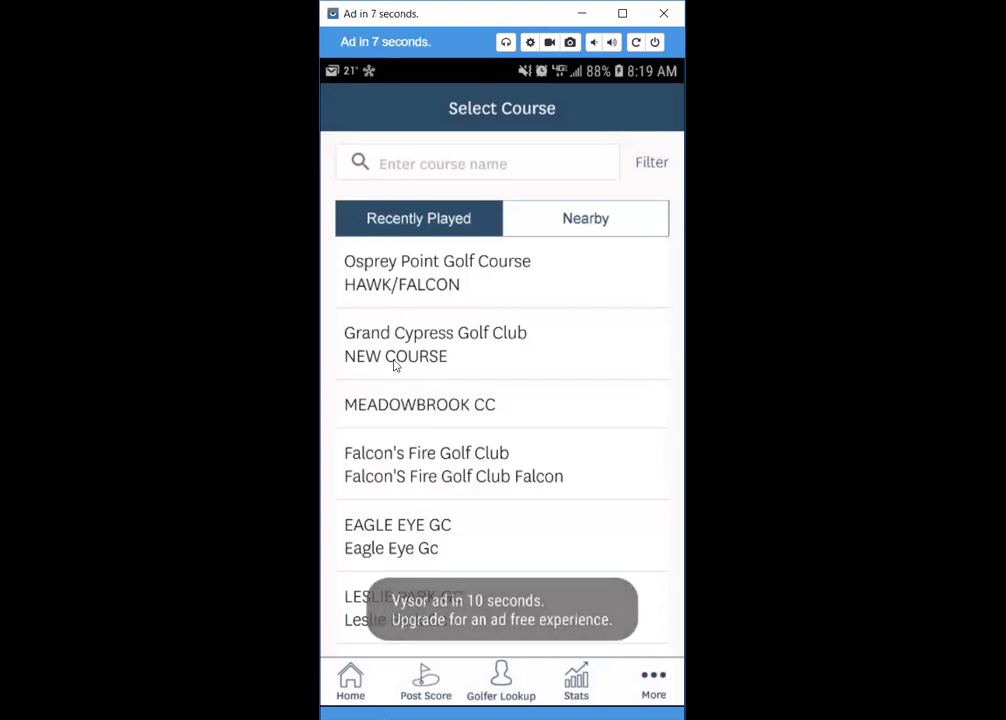
{"action": "left_click", "coordinate": [393, 365]}
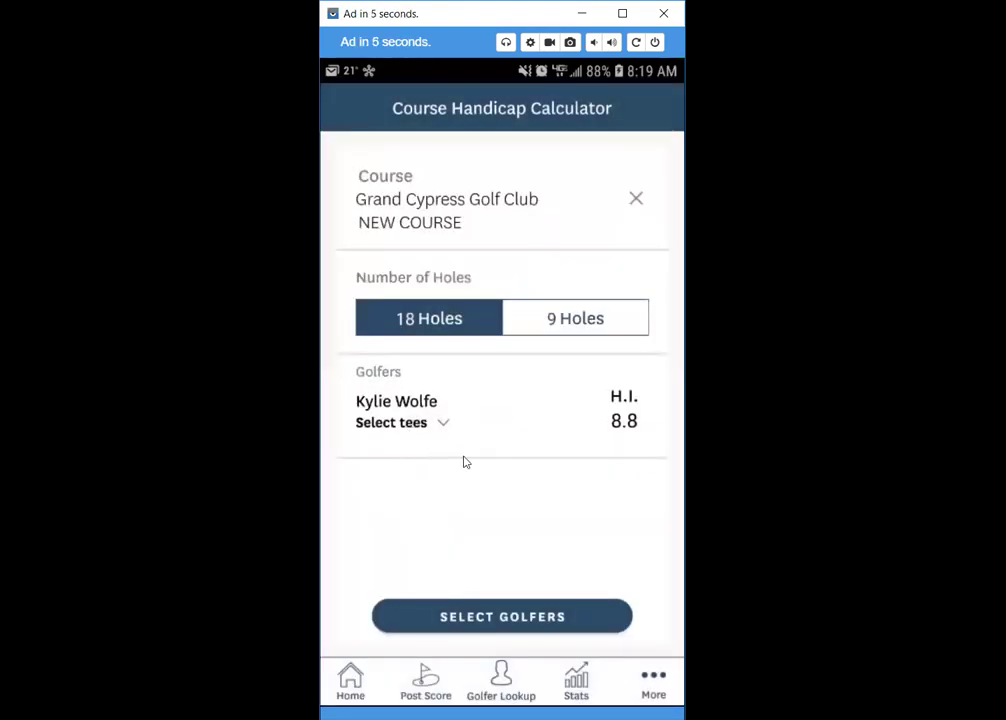
{"action": "left_click", "coordinate": [421, 424]}
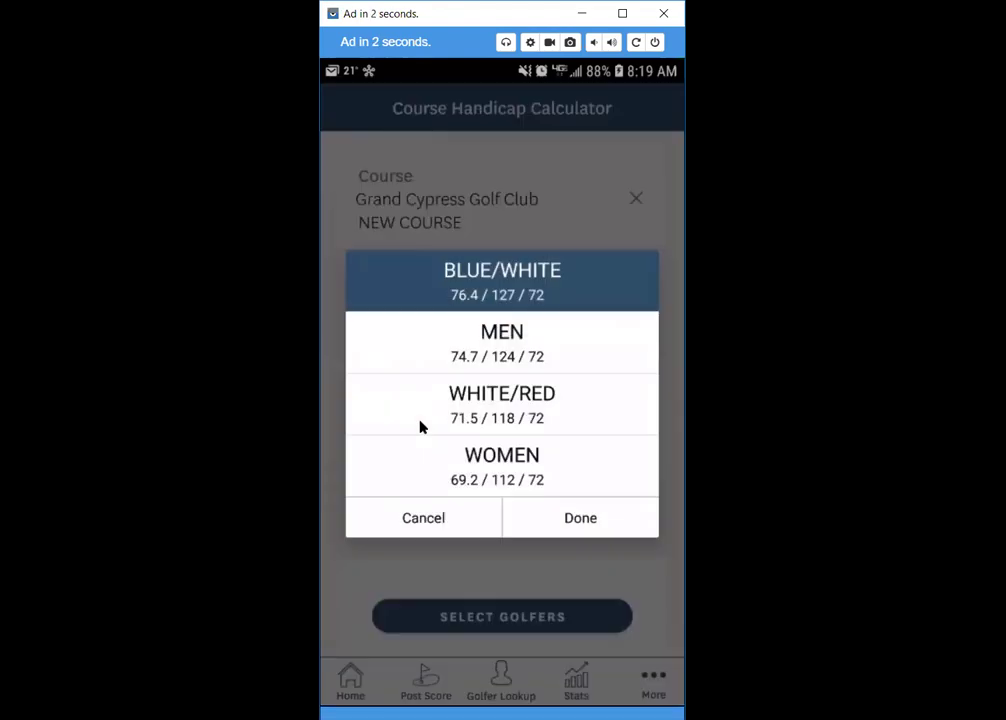
{"action": "left_click", "coordinate": [505, 467]}
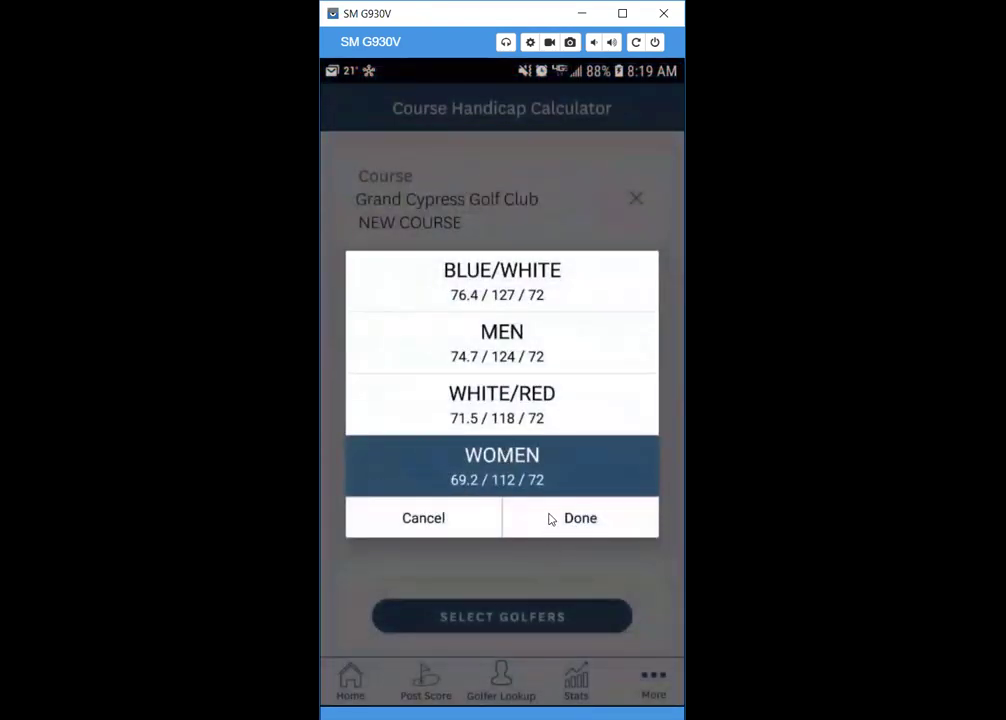
{"action": "left_click", "coordinate": [583, 522]}
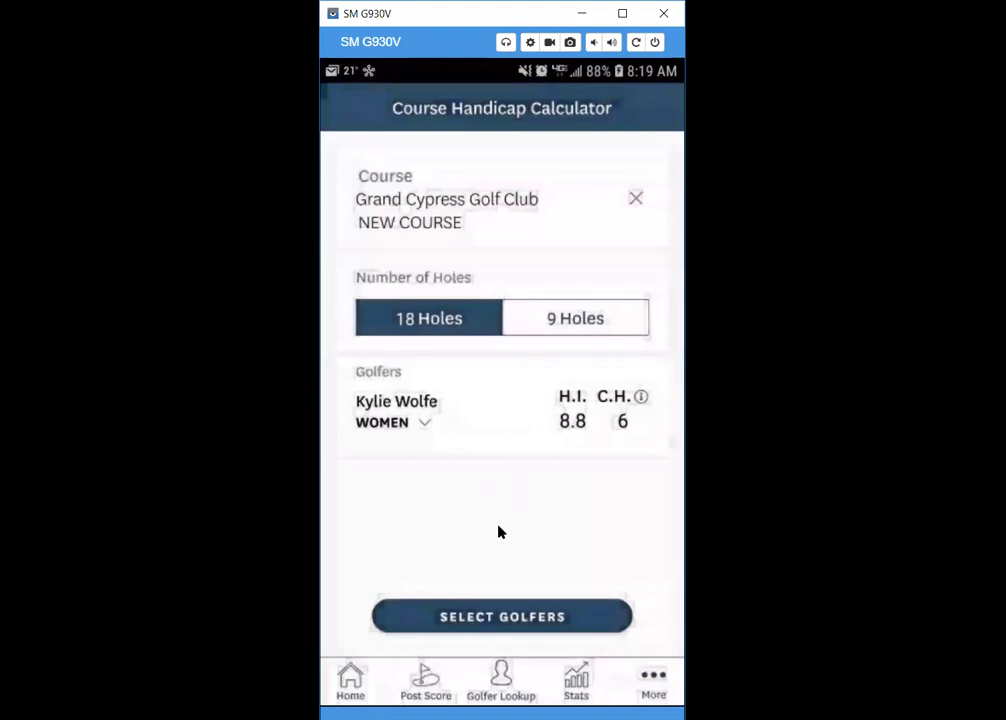
{"action": "left_click", "coordinate": [484, 616]}
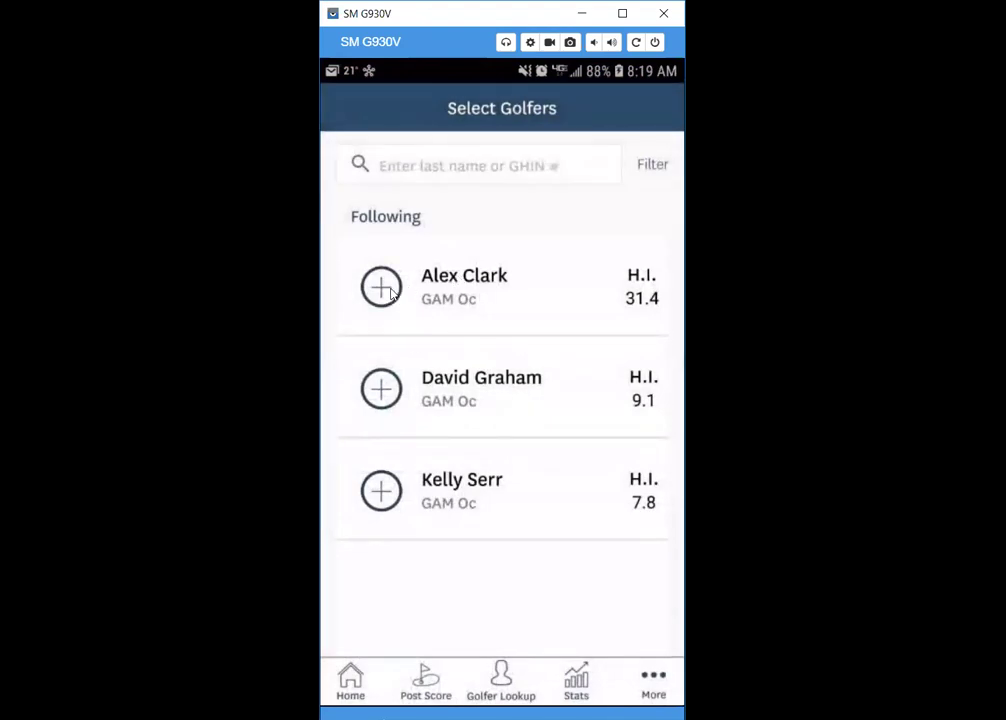
- Add all three followed golfers to the course handicap calculator
{"action": "left_click", "coordinate": [382, 290]}
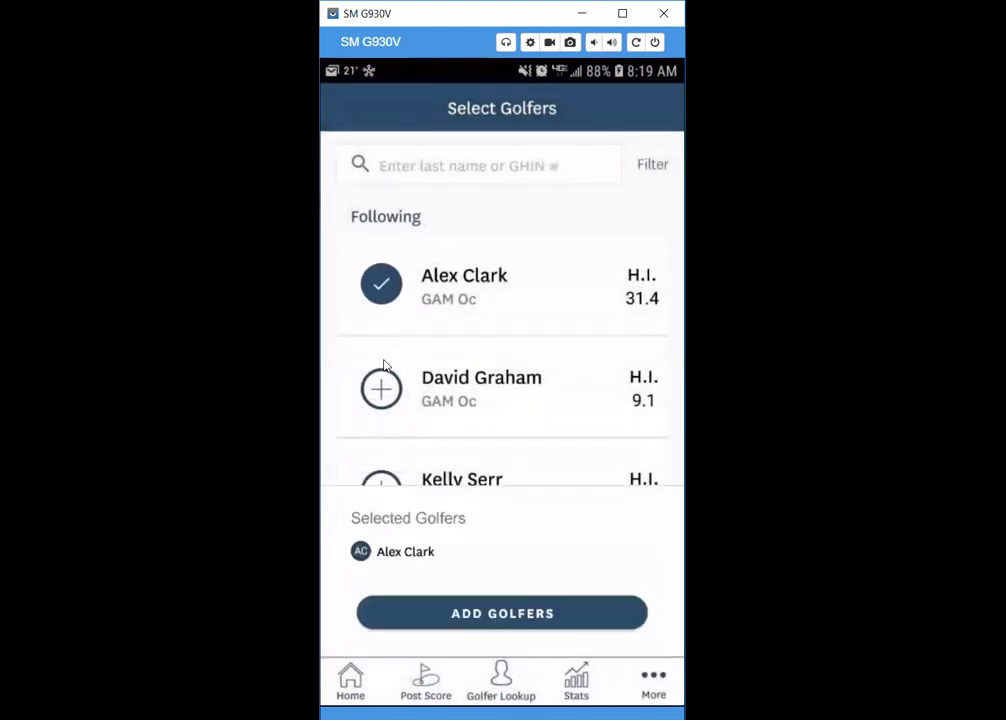
{"action": "left_click", "coordinate": [382, 398]}
{"action": "left_click", "coordinate": [383, 479]}
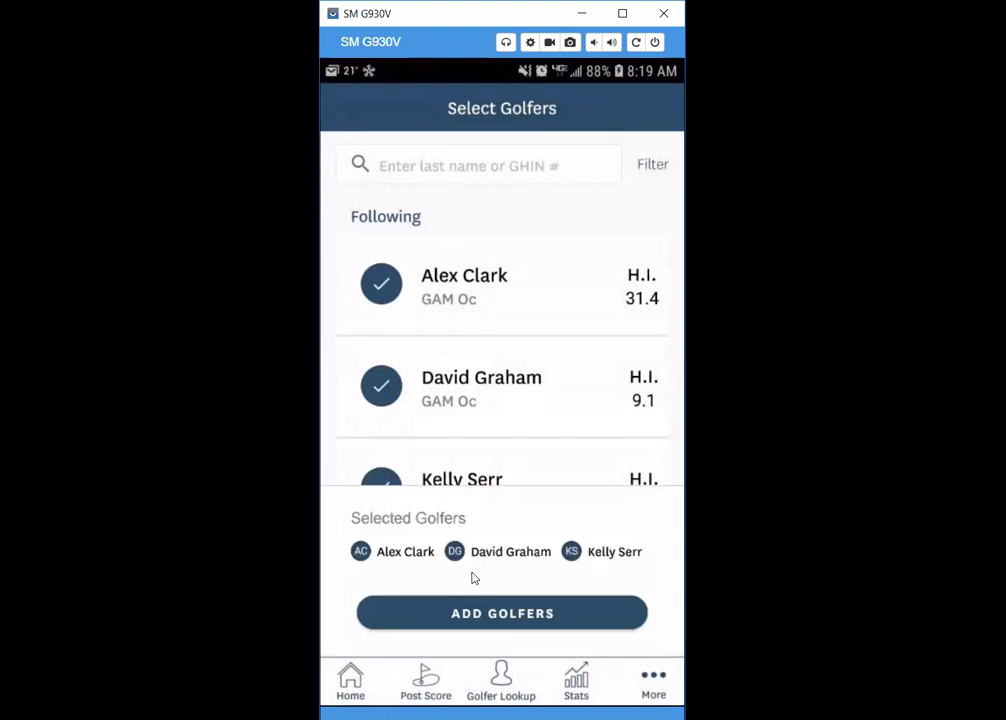
{"action": "left_click", "coordinate": [485, 614]}
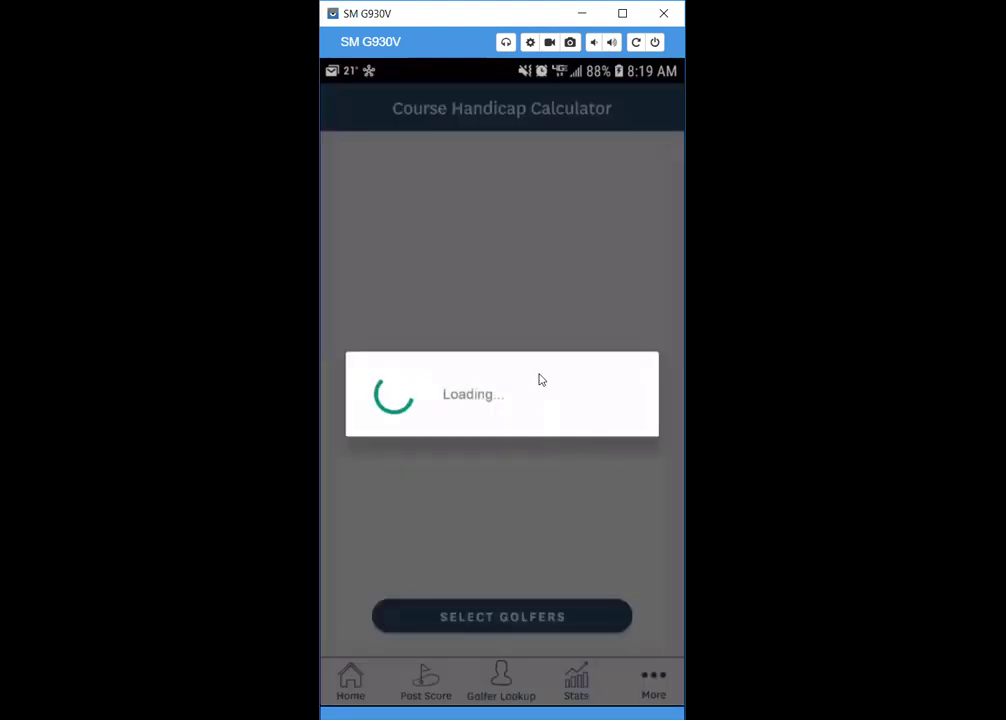
{"action": "scroll", "coordinate": [483, 495], "scroll_direction": "down", "scroll_amount": 3}
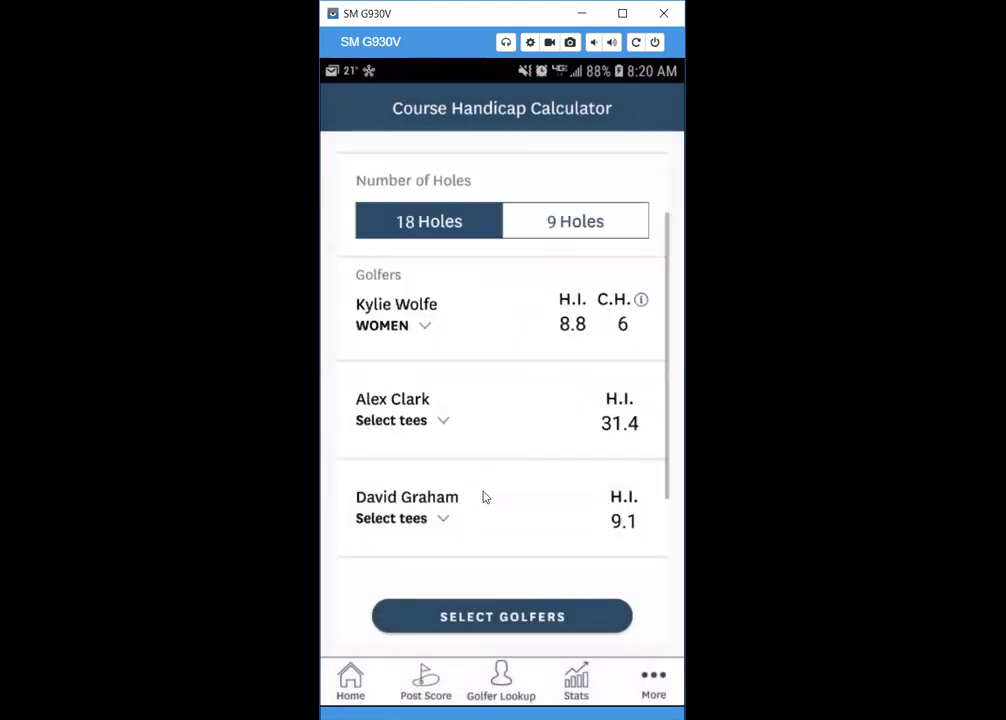
{"action": "scroll", "coordinate": [483, 497], "scroll_direction": "down", "scroll_amount": 2}
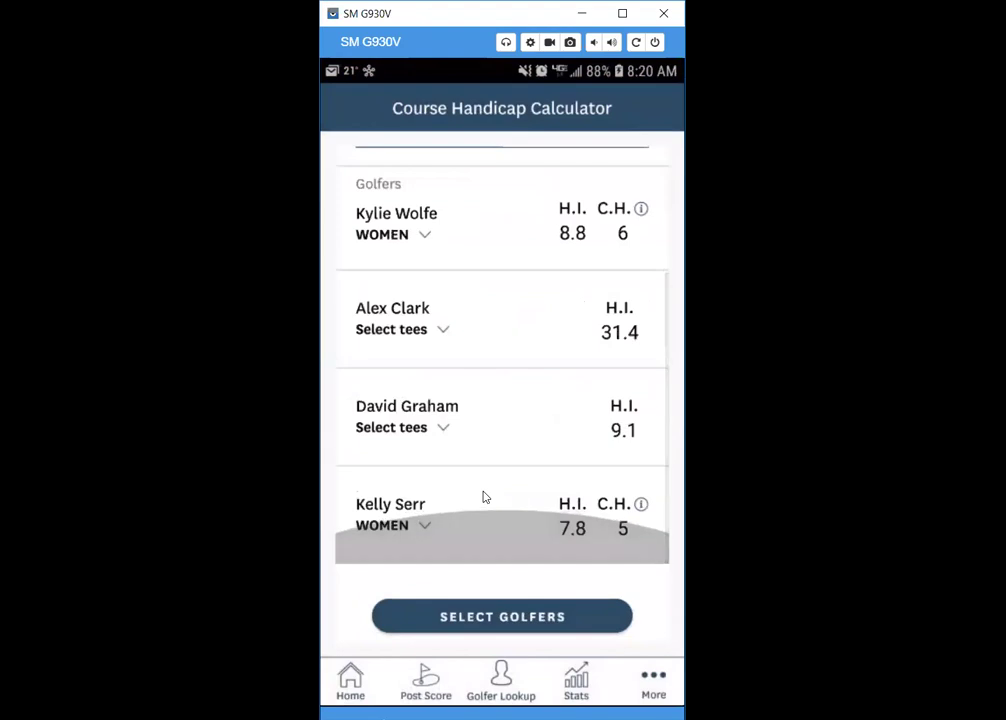
- Set MEN tees for the second and third golfers, giving course handicaps 29 and 6
{"action": "left_click", "coordinate": [424, 336]}
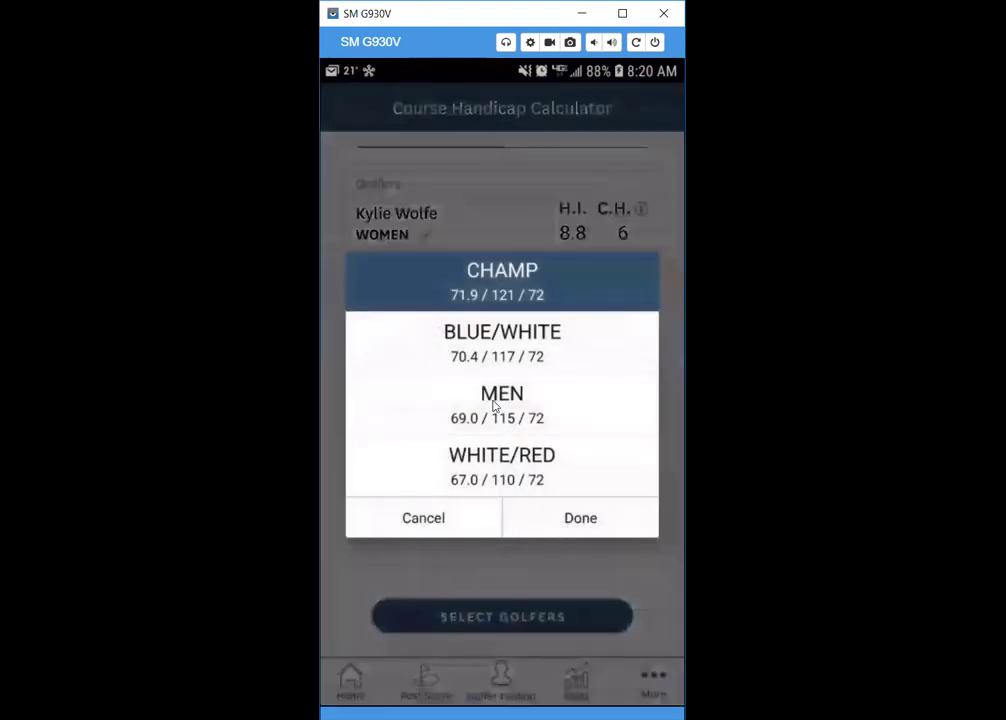
{"action": "left_click", "coordinate": [494, 404]}
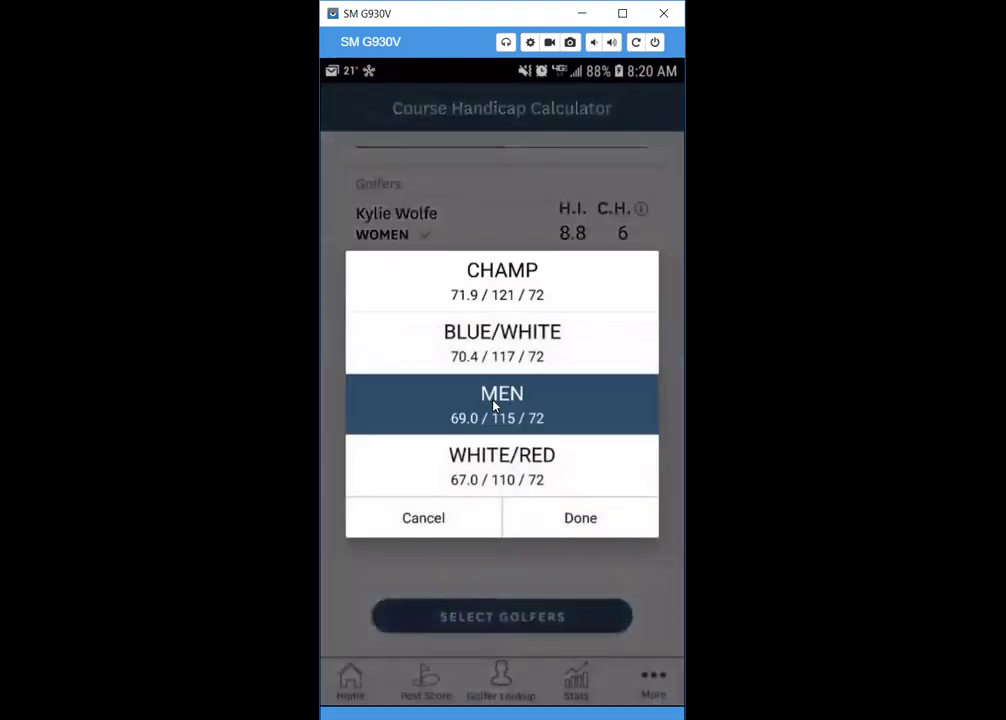
{"action": "left_click", "coordinate": [560, 516]}
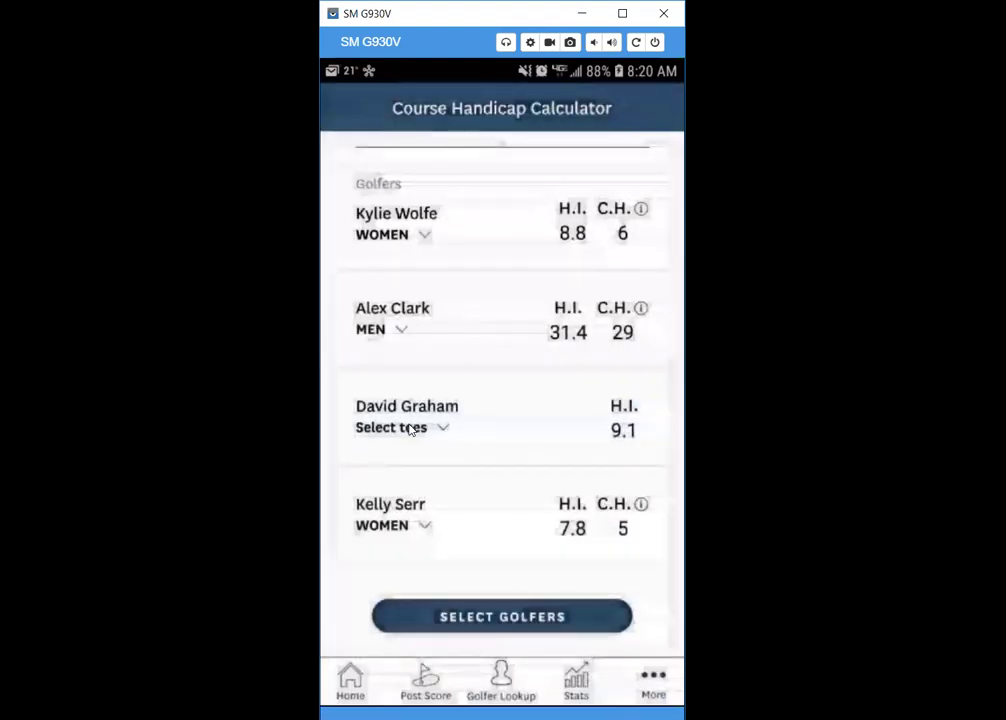
{"action": "left_click", "coordinate": [410, 428]}
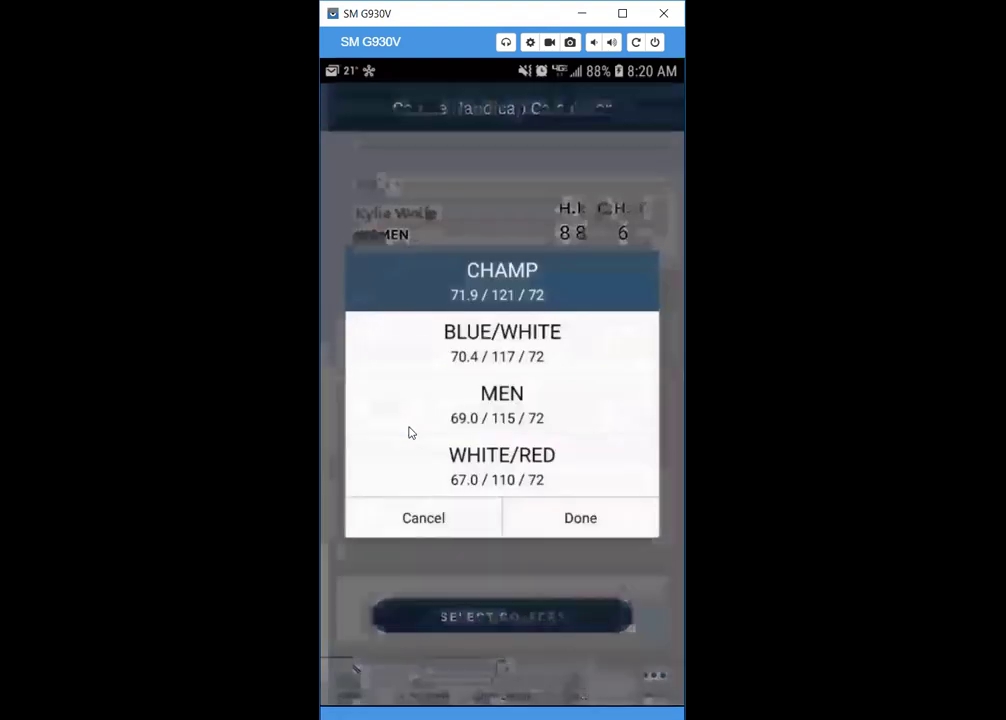
{"action": "left_click", "coordinate": [509, 404]}
{"action": "left_click", "coordinate": [557, 519]}
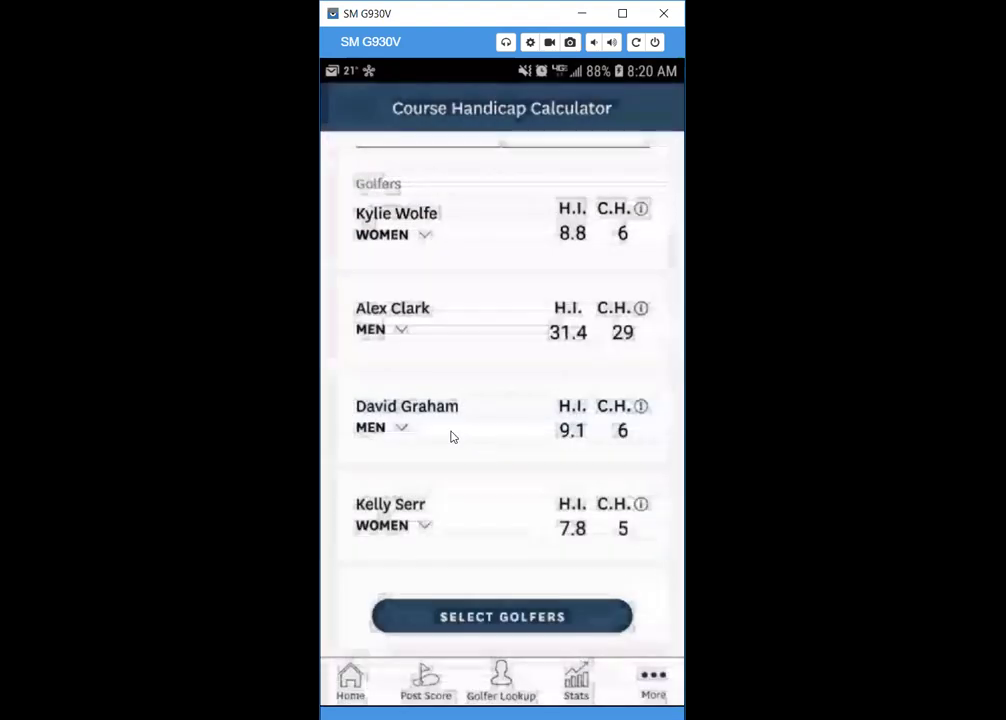
{"action": "scroll", "coordinate": [483, 386], "scroll_direction": "up", "scroll_amount": 2}
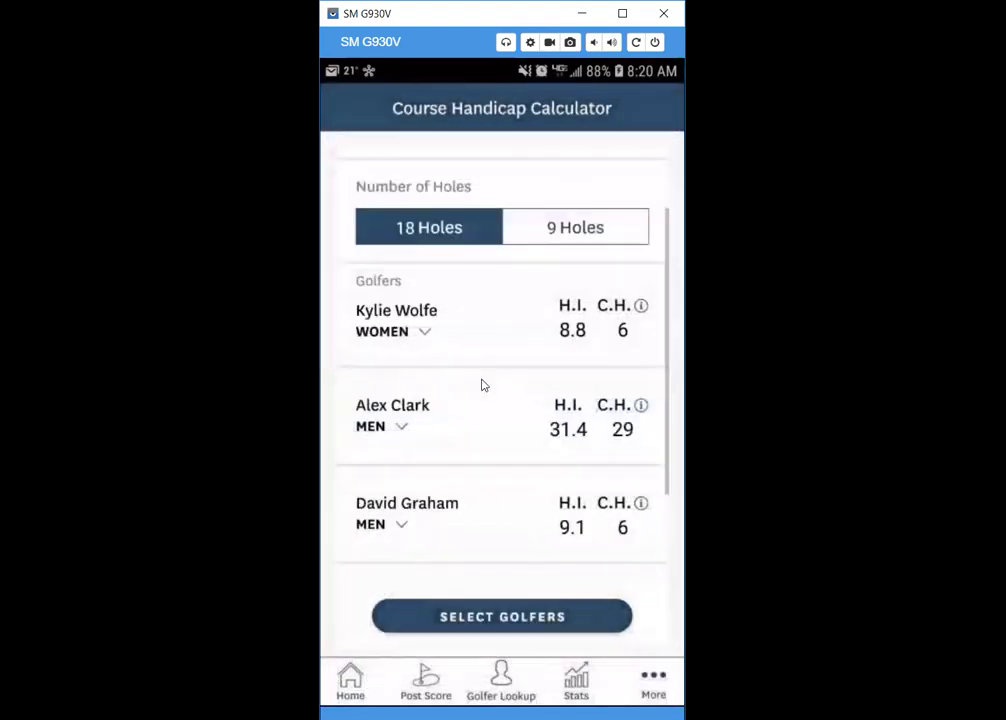
{"action": "scroll", "coordinate": [482, 385], "scroll_direction": "down", "scroll_amount": 2}
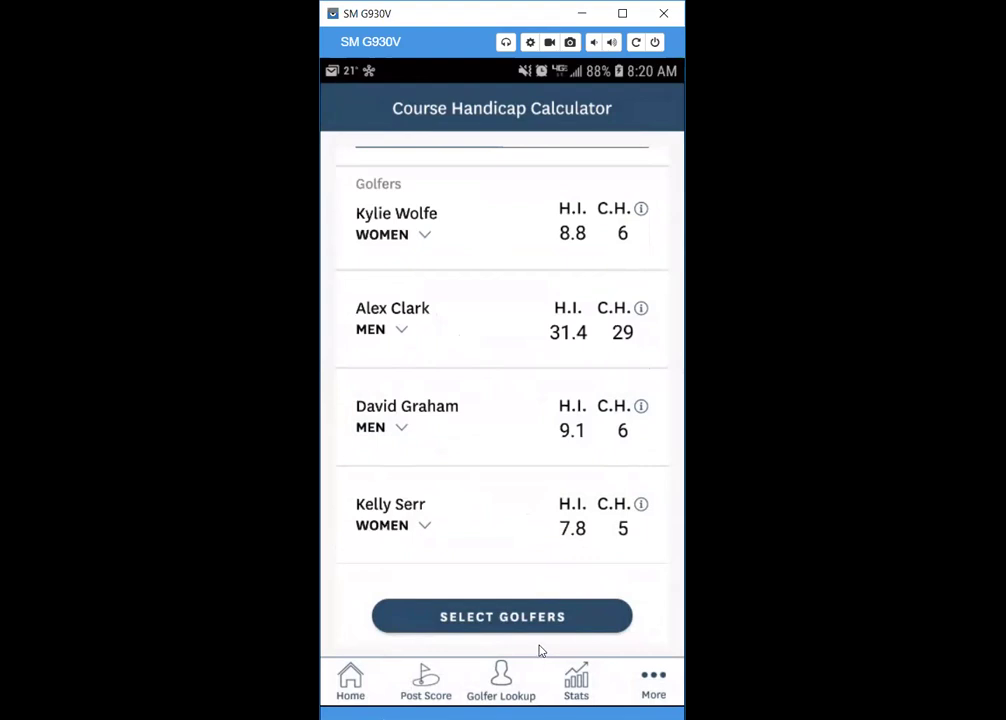
- Open the score history and review the scoring summary statistics
{"action": "left_click", "coordinate": [577, 688]}
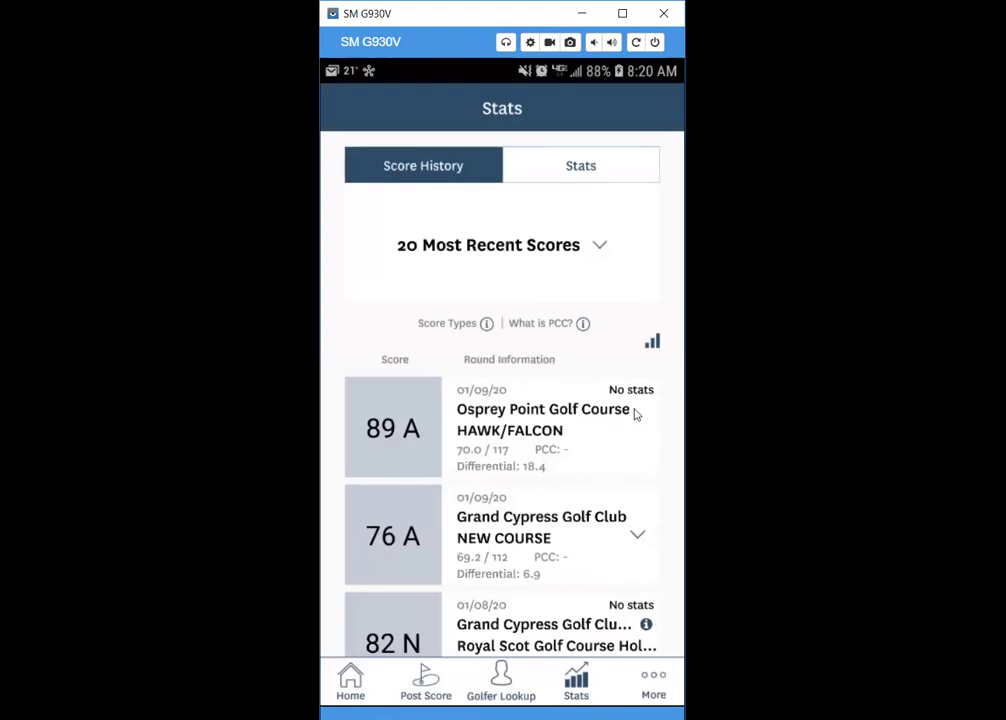
{"action": "scroll", "coordinate": [625, 535], "scroll_direction": "down", "scroll_amount": 2}
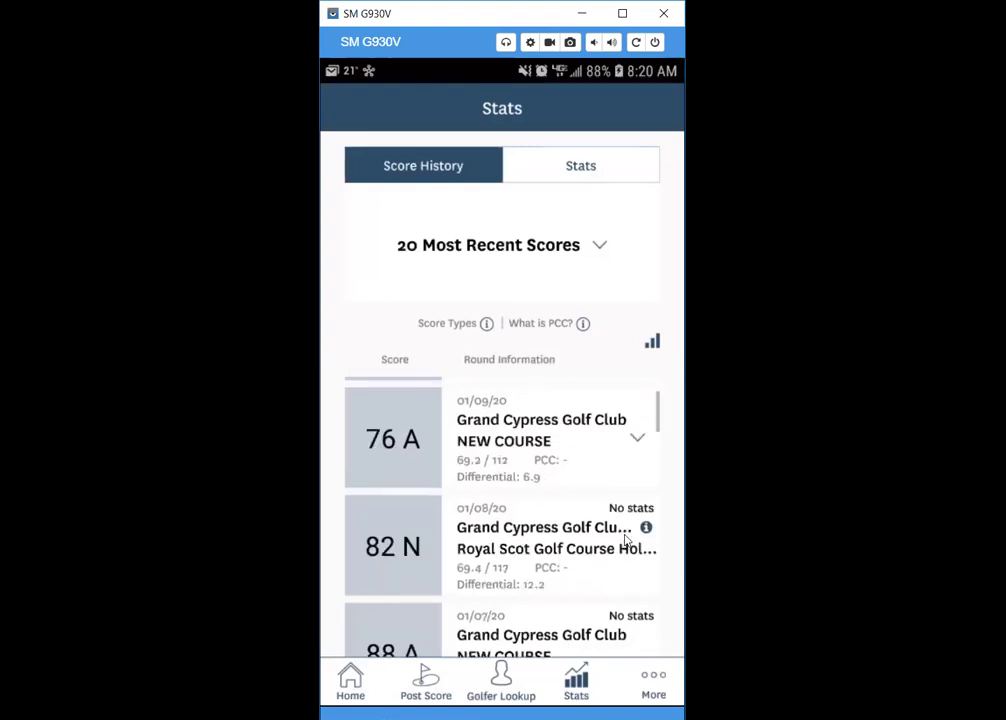
{"action": "scroll", "coordinate": [626, 544], "scroll_direction": "up", "scroll_amount": 3}
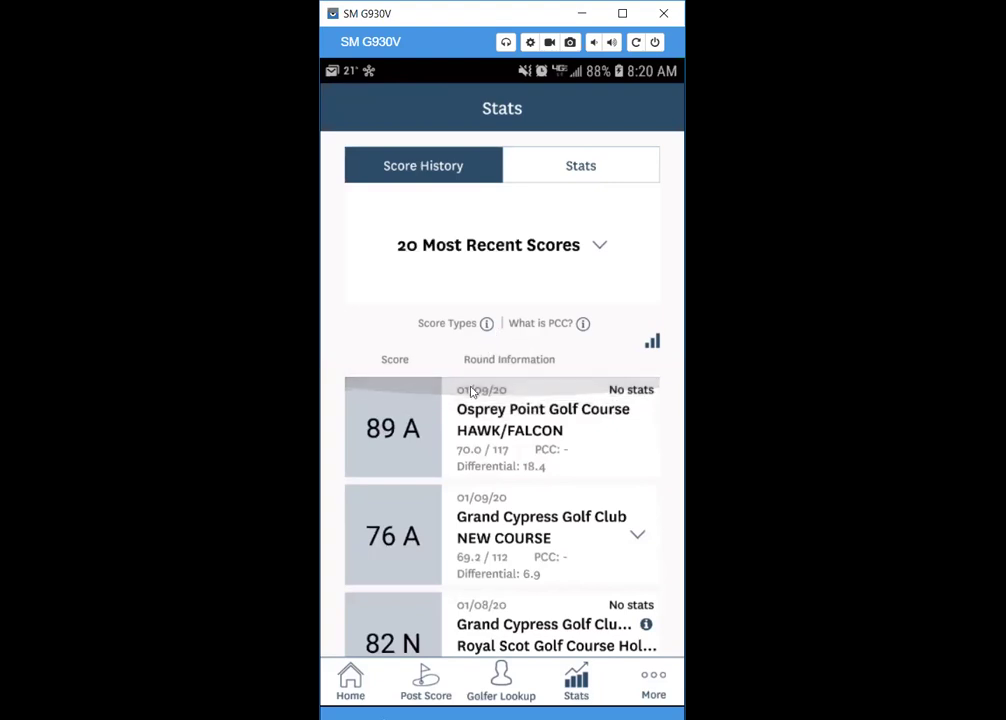
{"action": "left_click", "coordinate": [580, 171]}
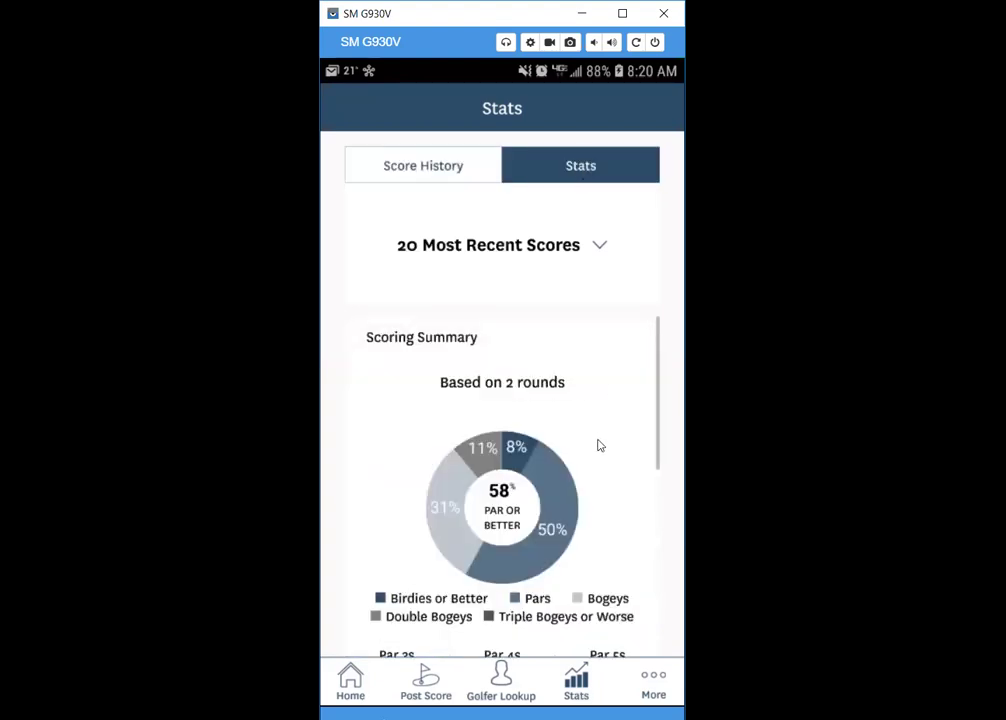
{"action": "scroll", "coordinate": [603, 436], "scroll_direction": "down", "scroll_amount": 4}
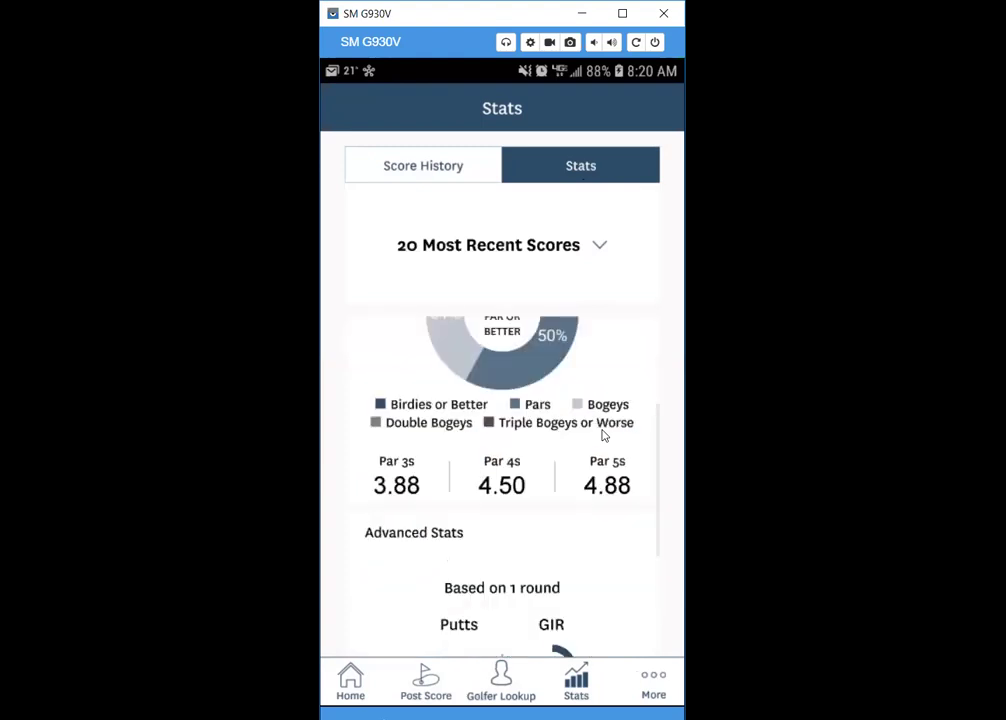
{"action": "scroll", "coordinate": [602, 434], "scroll_direction": "up", "scroll_amount": 4}
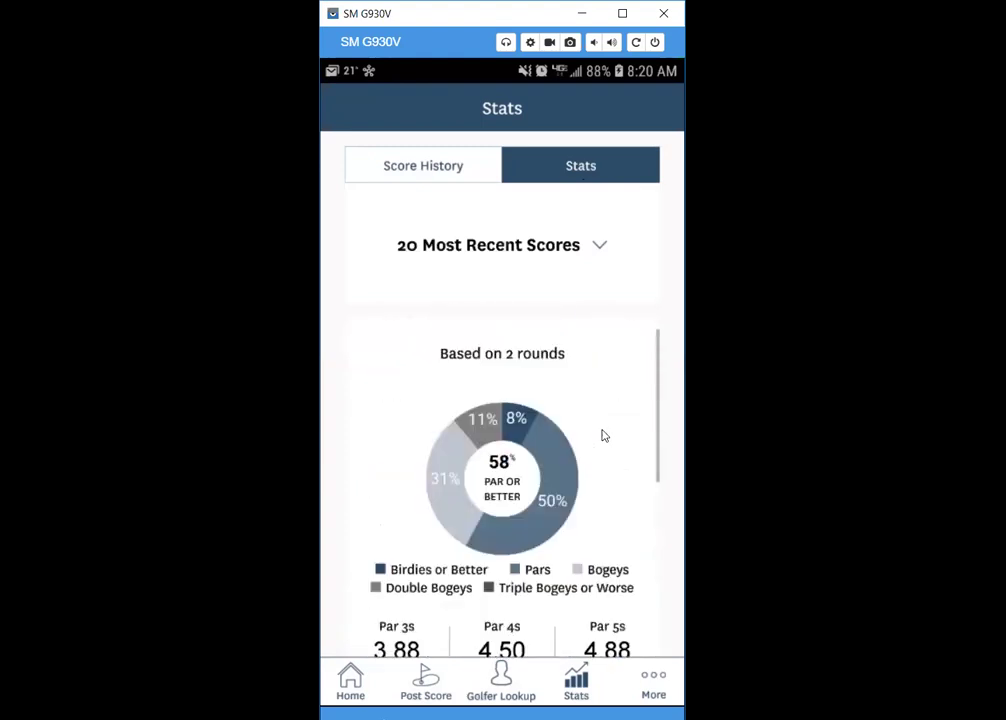
- Back in Score History, expand and review the 76 A round's stats, then collapse it
{"action": "left_click", "coordinate": [461, 164]}
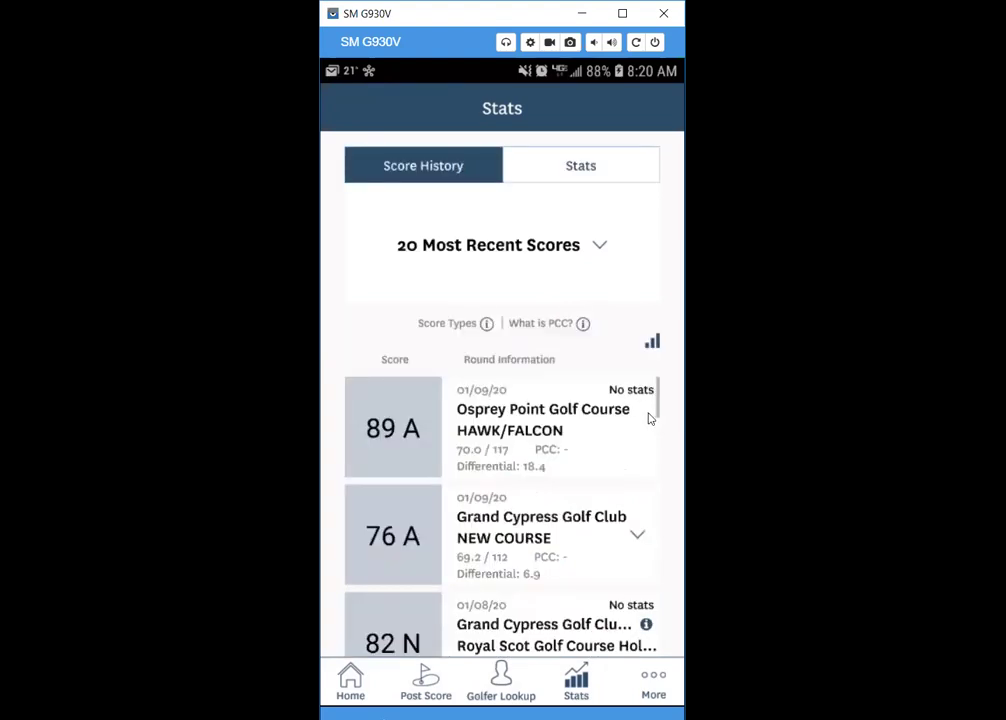
{"action": "left_click", "coordinate": [637, 537]}
{"action": "scroll", "coordinate": [595, 545], "scroll_direction": "down", "scroll_amount": 2}
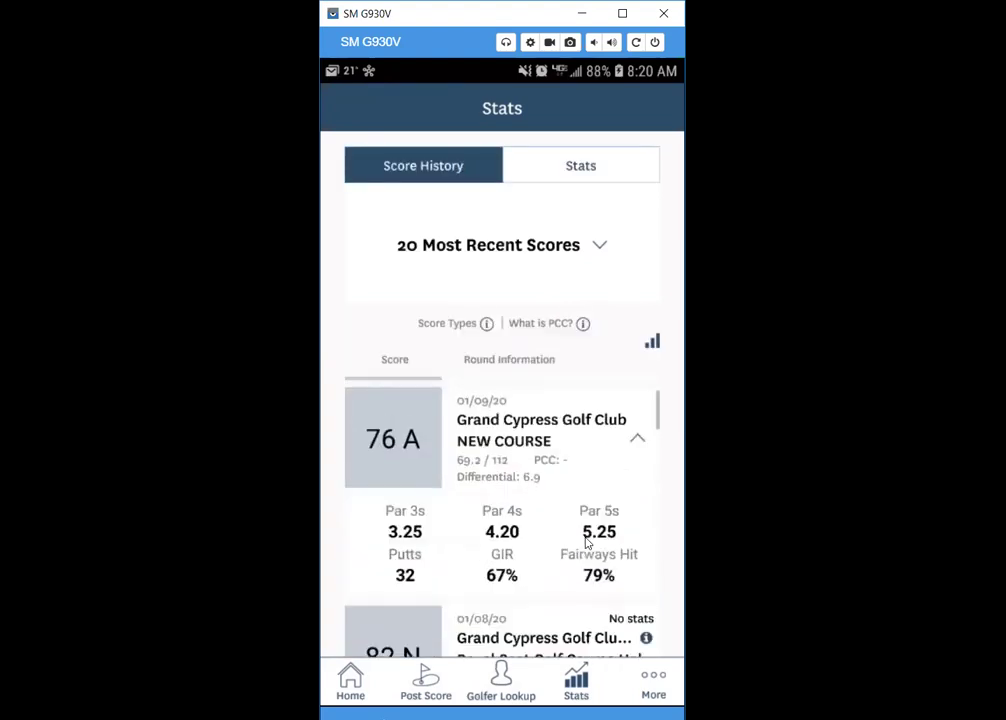
{"action": "scroll", "coordinate": [560, 555], "scroll_direction": "up", "scroll_amount": 2}
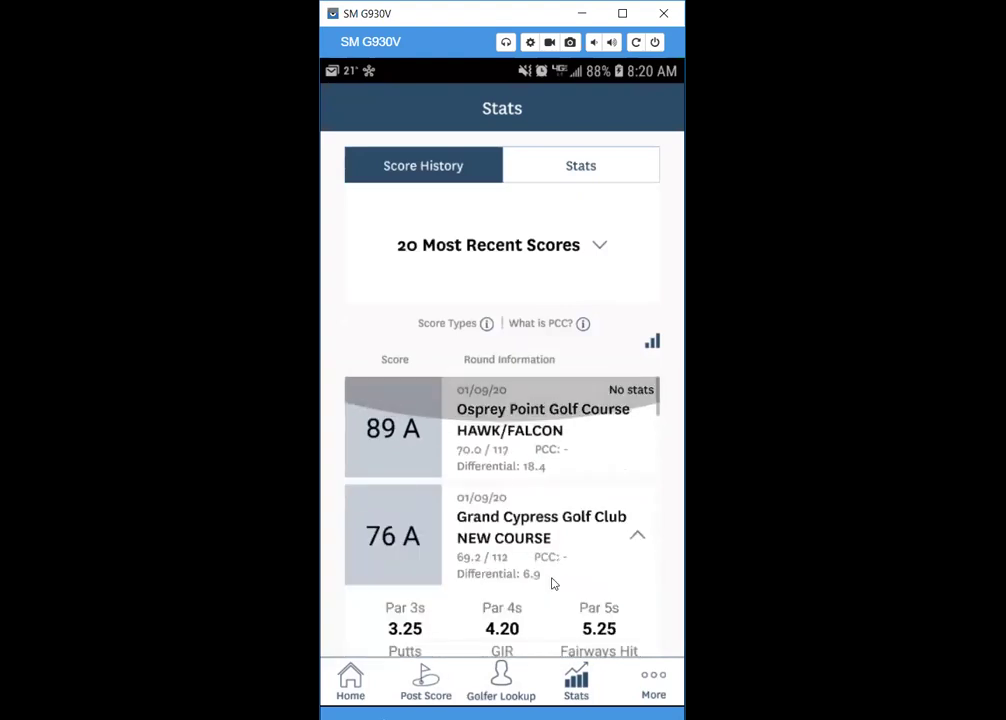
{"action": "scroll", "coordinate": [472, 610], "scroll_direction": "down", "scroll_amount": 4}
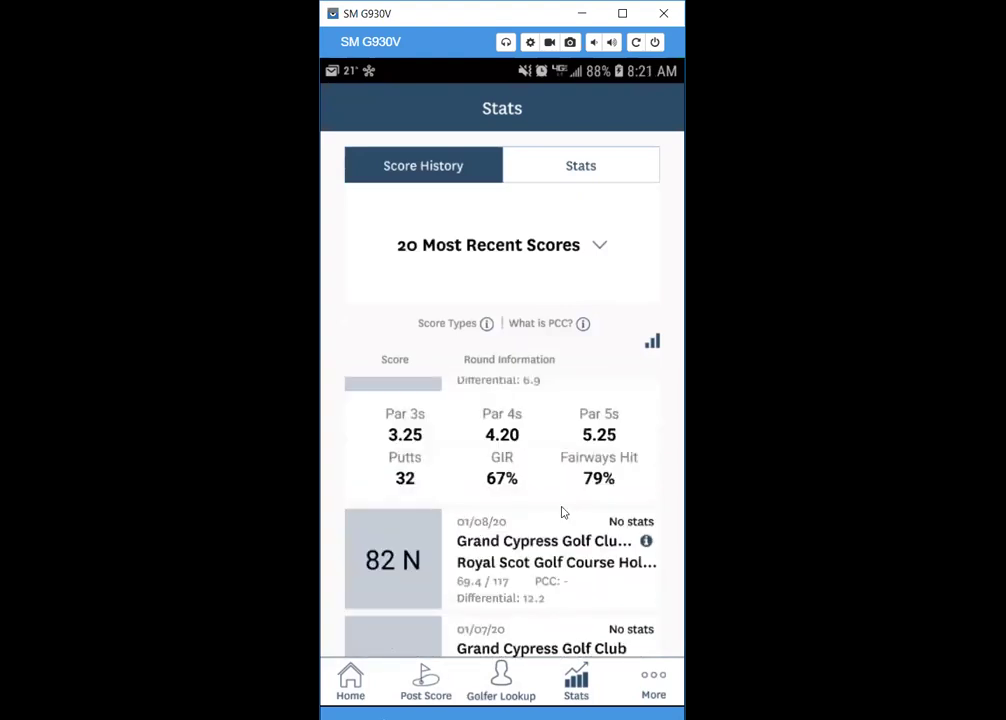
{"action": "scroll", "coordinate": [564, 514], "scroll_direction": "up", "scroll_amount": 4}
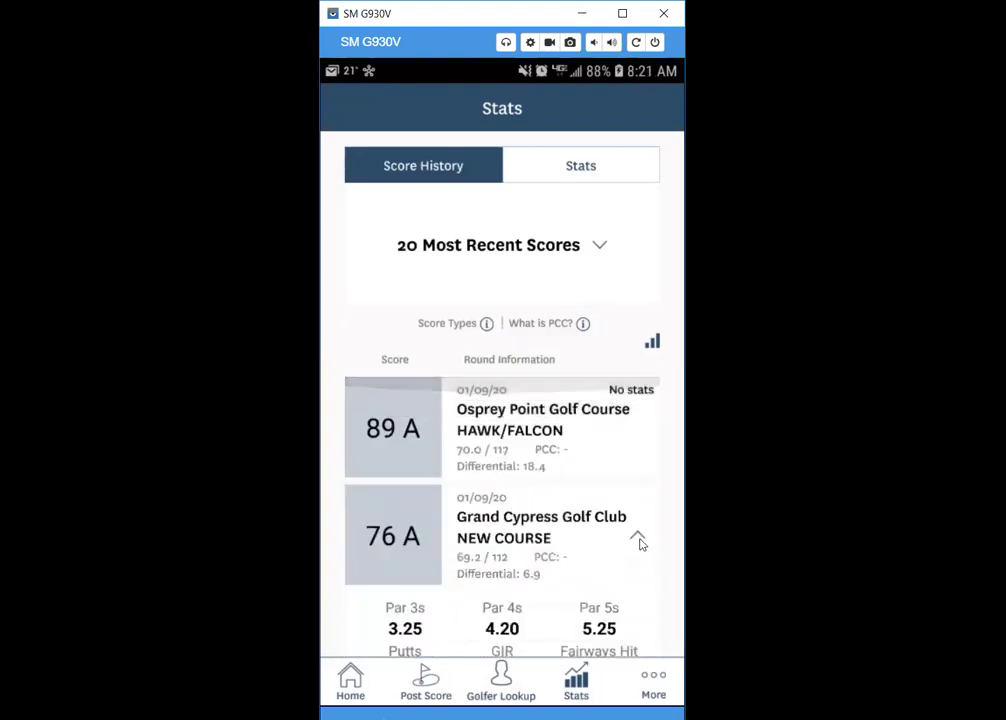
{"action": "left_click", "coordinate": [640, 540]}
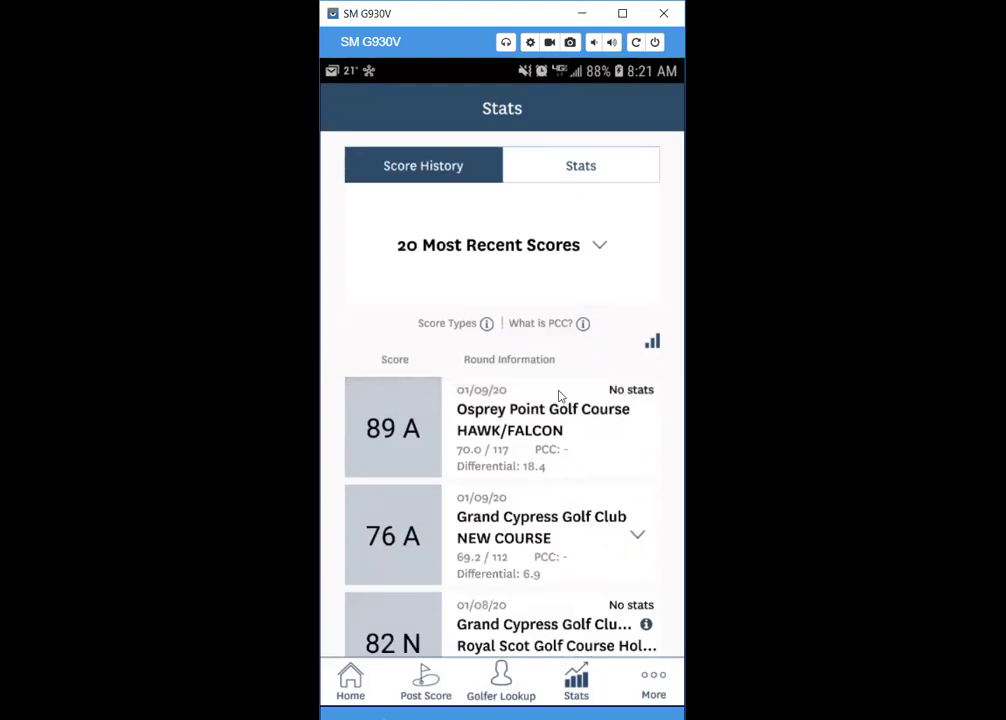
- Check the Handicap History showing Low H.I. 8.8, then go back to the More menu
{"action": "left_click", "coordinate": [651, 681]}
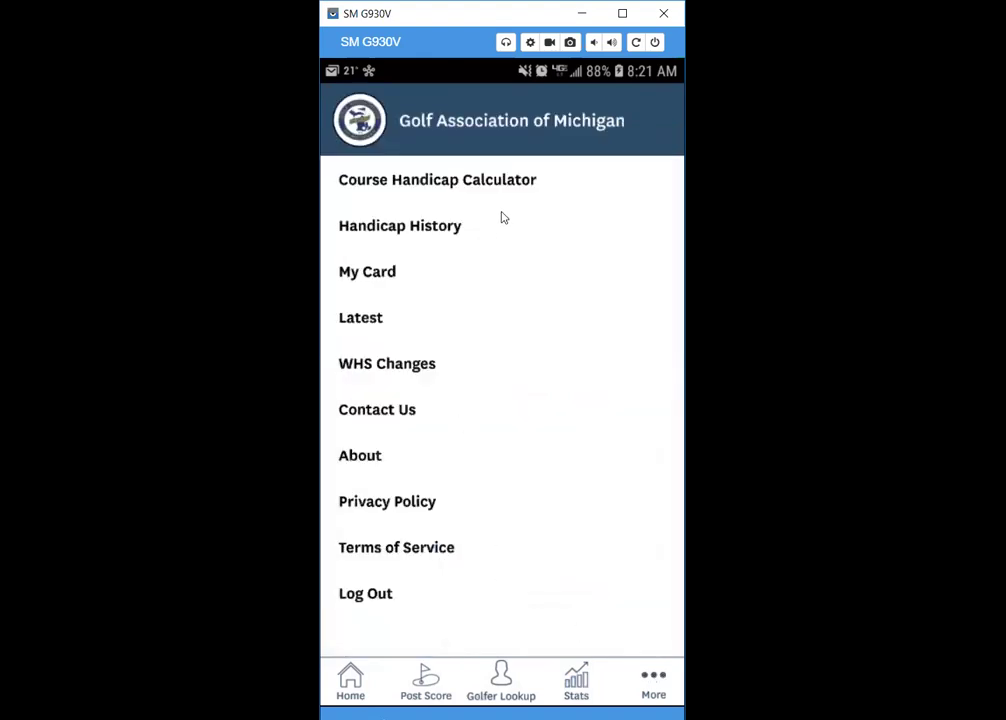
{"action": "left_click", "coordinate": [413, 233]}
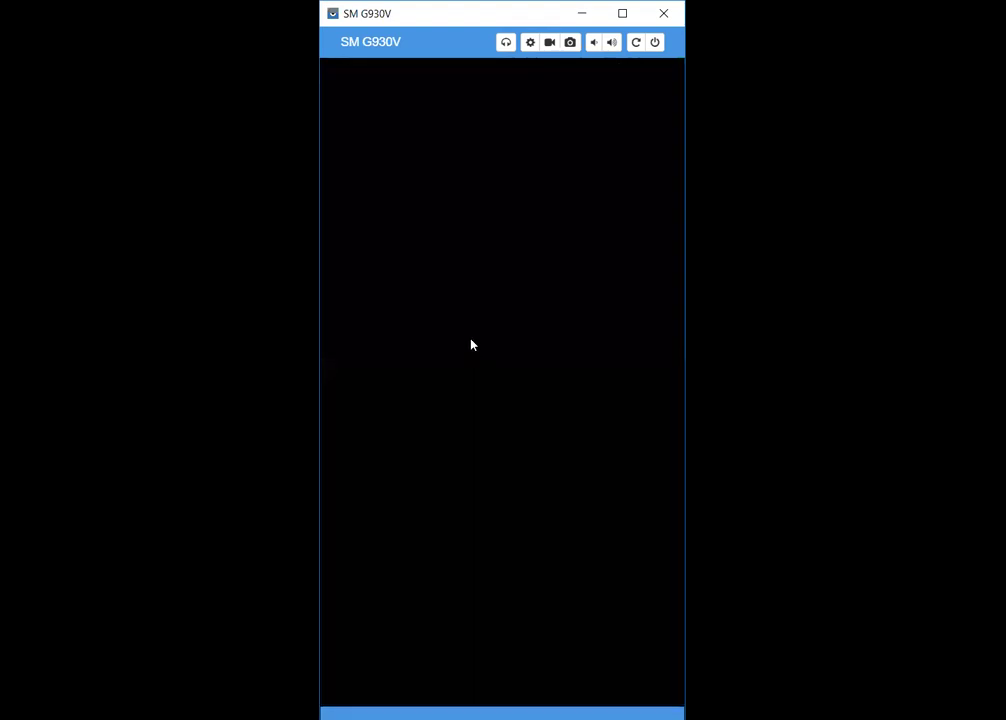
{"action": "left_click", "coordinate": [471, 344]}
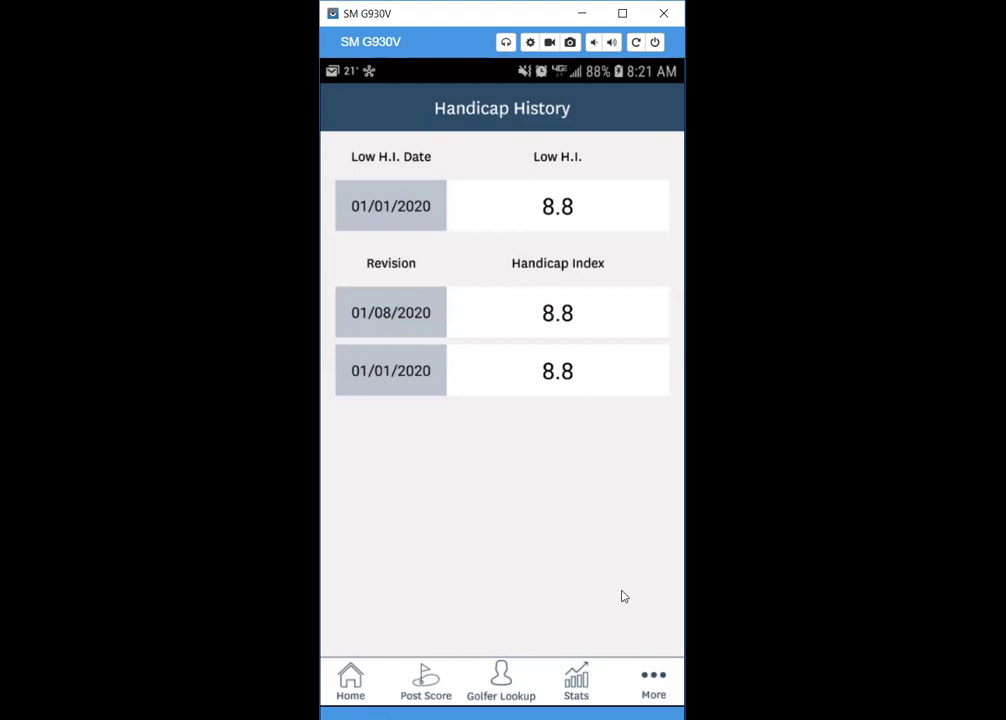
{"action": "left_click", "coordinate": [652, 684]}
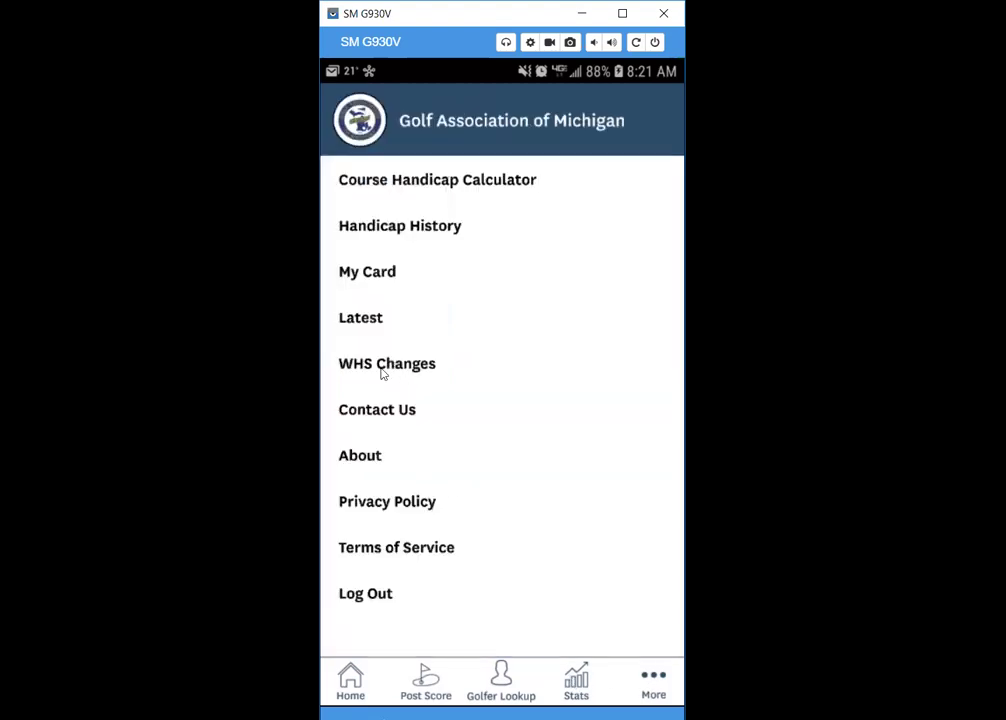
{"action": "left_click", "coordinate": [360, 272]}
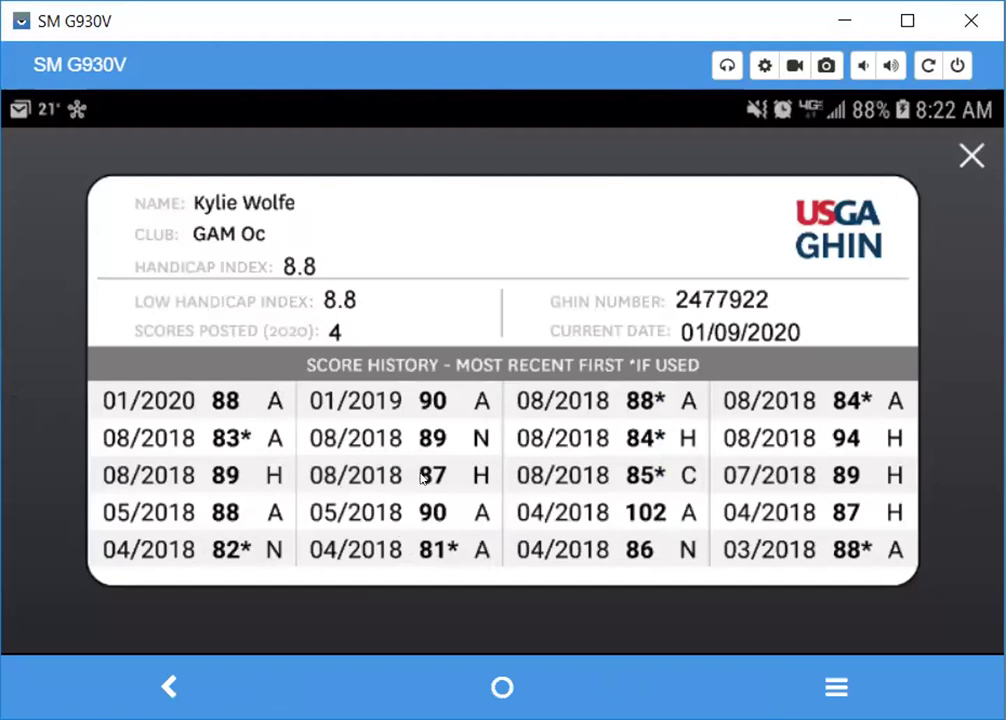
{"action": "left_click", "coordinate": [970, 155]}
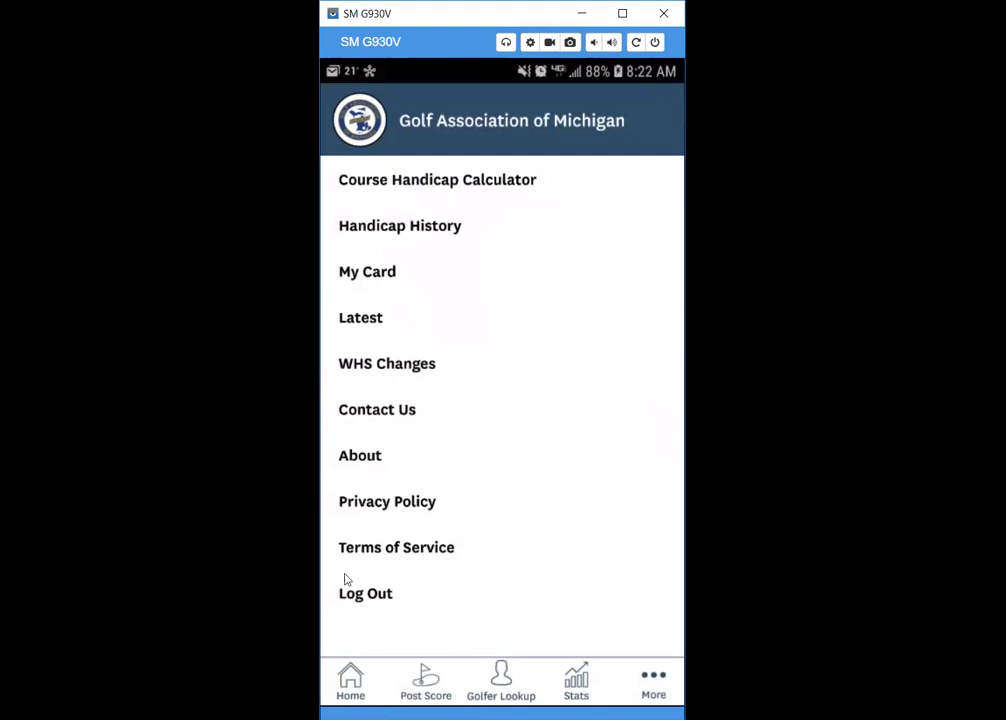
- Go back to the home dashboard showing Handicap Index 8.8 and Low H.I. 8.8
{"action": "left_click", "coordinate": [352, 684]}
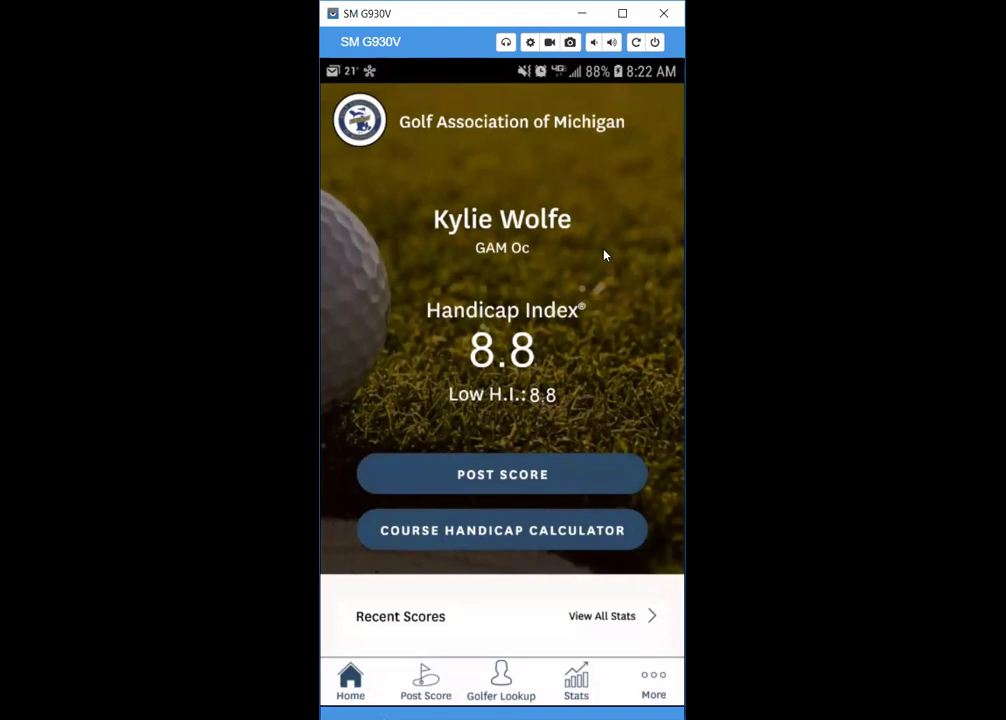
{"action": "scroll", "coordinate": [604, 255], "scroll_direction": "down", "scroll_amount": 1}
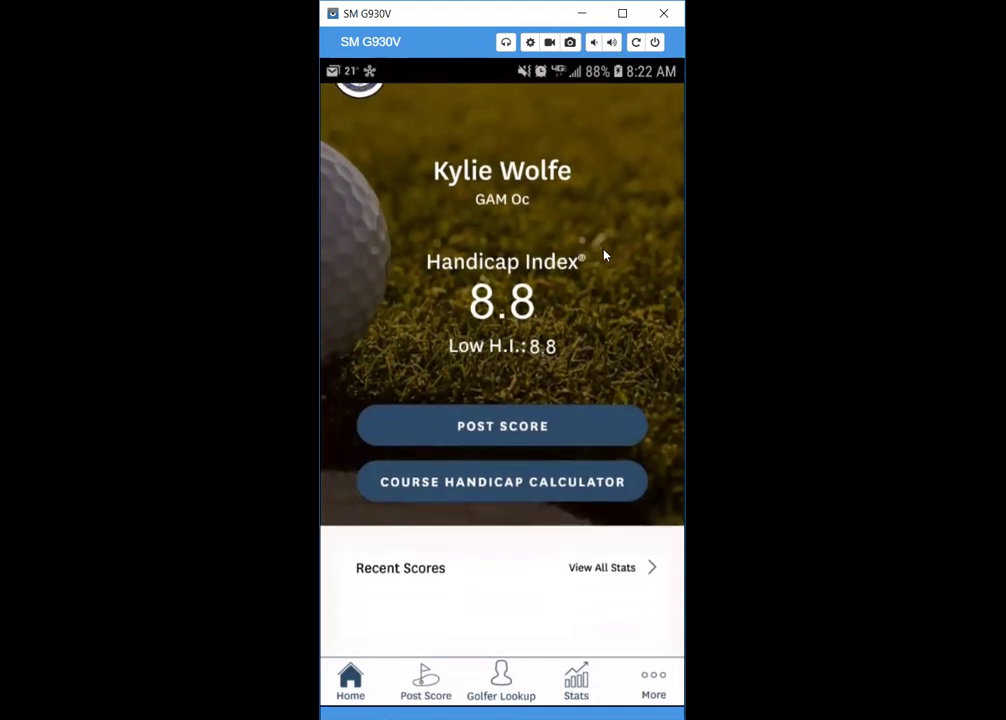